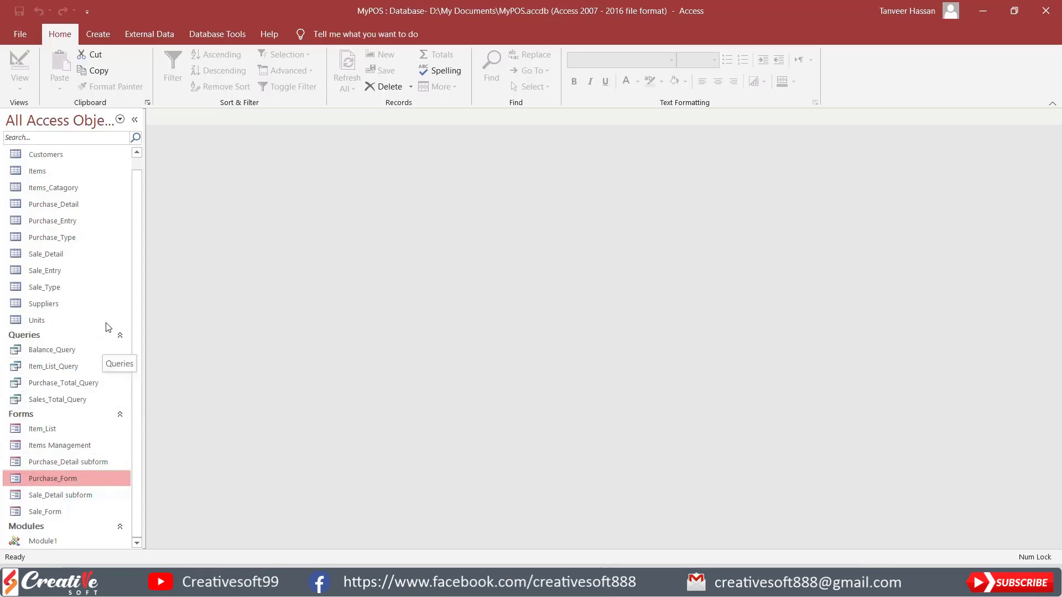
Step: Review the records in the Purchase_Entry and Purchase_Detail tables, closing them when done
click(73, 221)
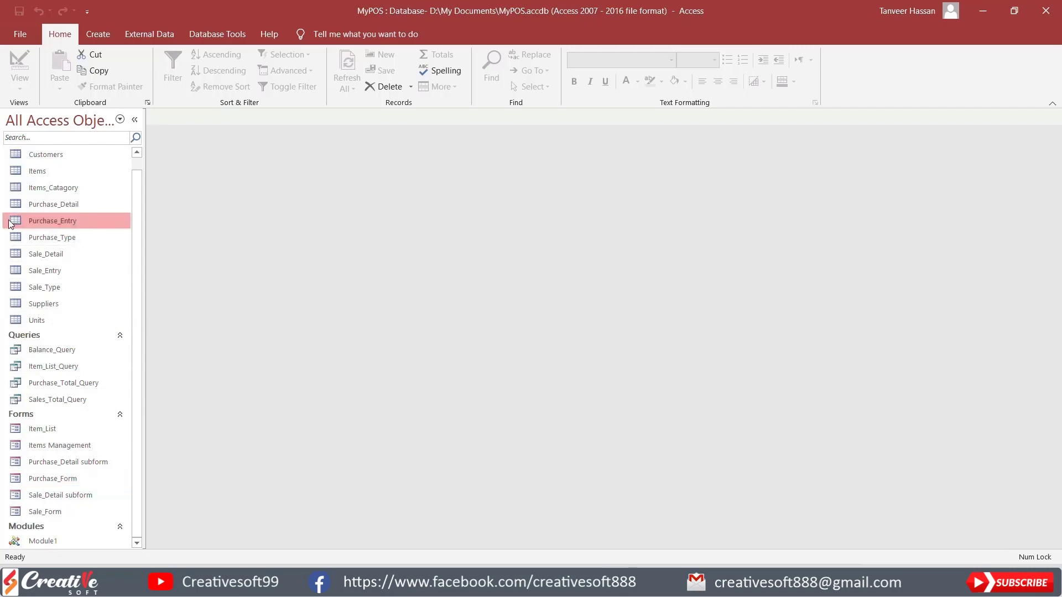
double_click(72, 221)
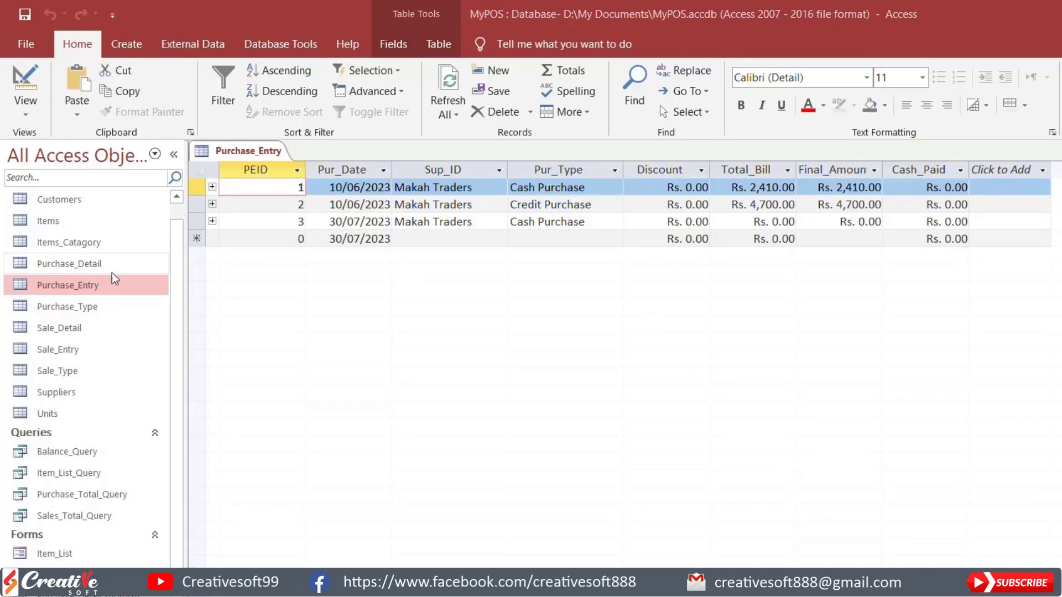
double_click(100, 263)
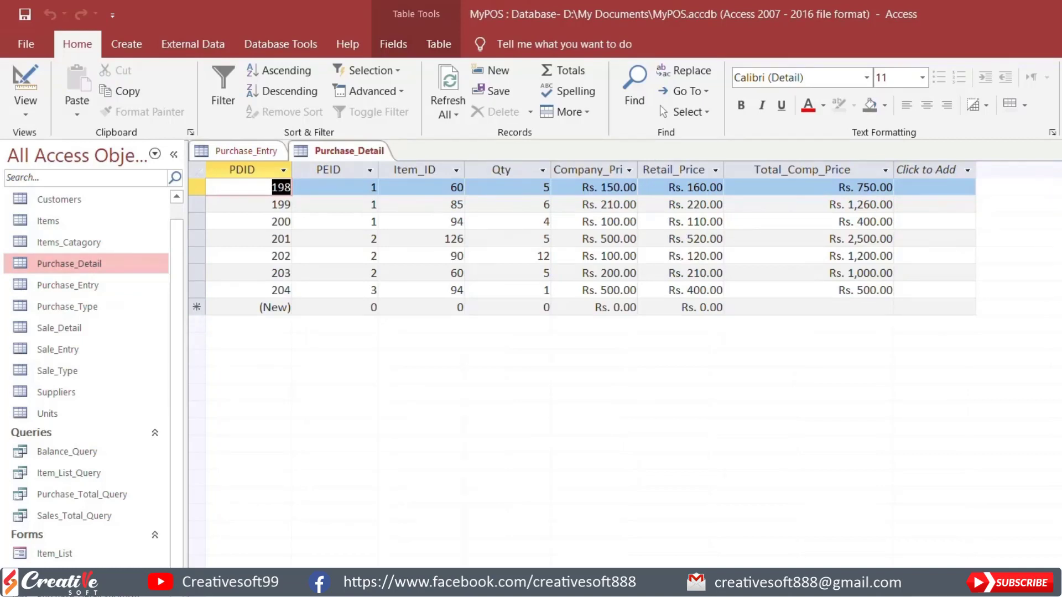
key(ctrl+w)
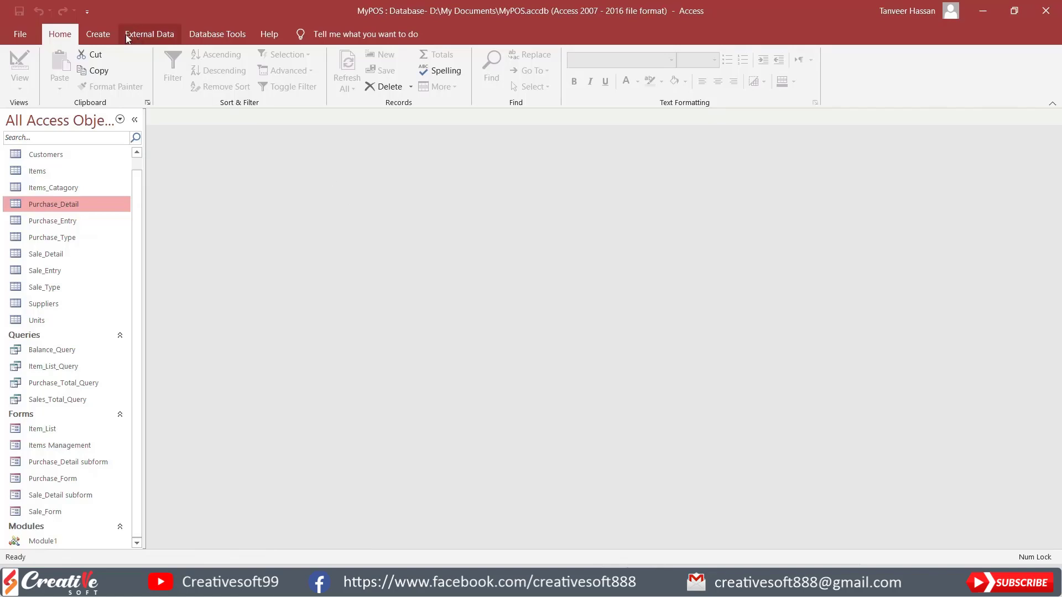
Step: Design a new query on the Purchase_Entry table and add its PEID and Pur_Date fields to the grid
click(101, 34)
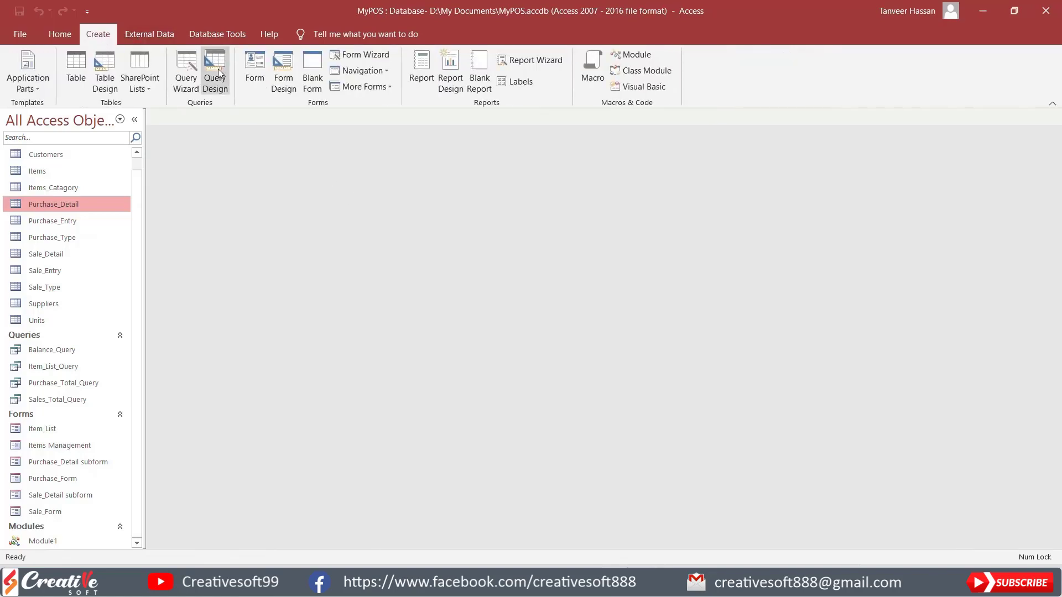
click(217, 68)
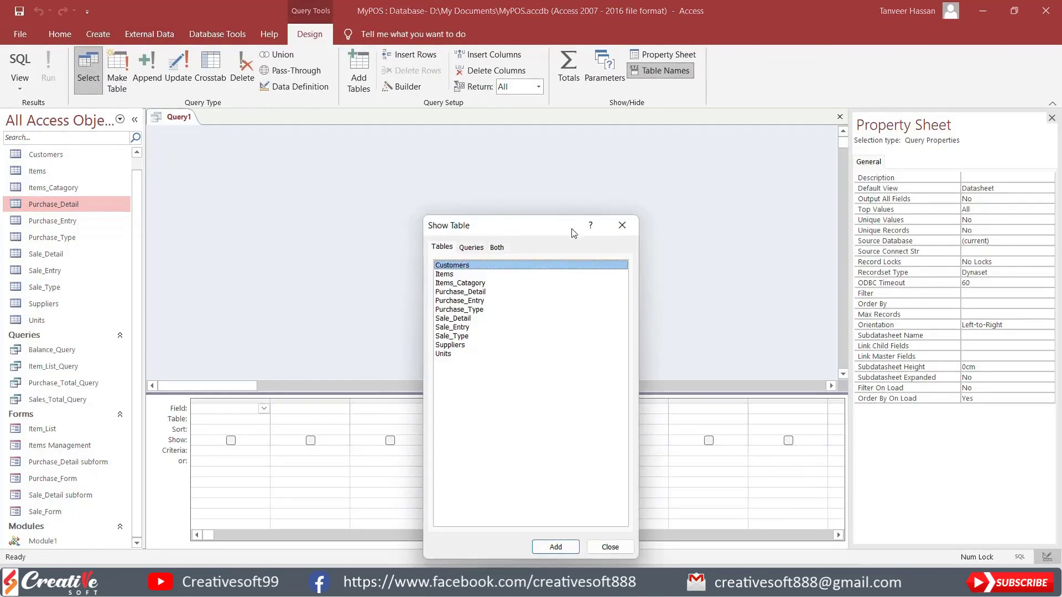
double_click(462, 301)
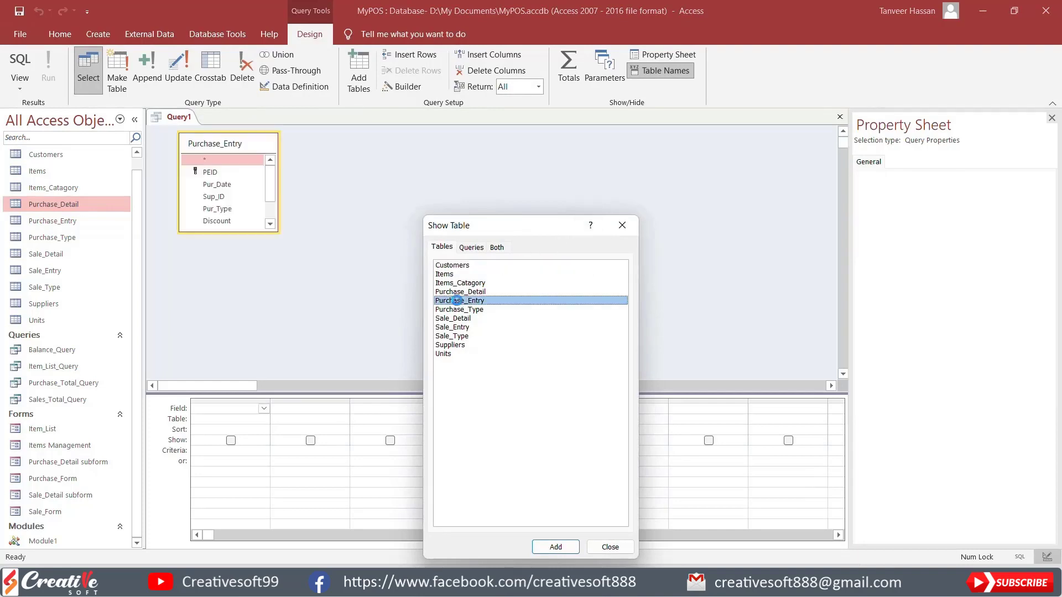
click(611, 548)
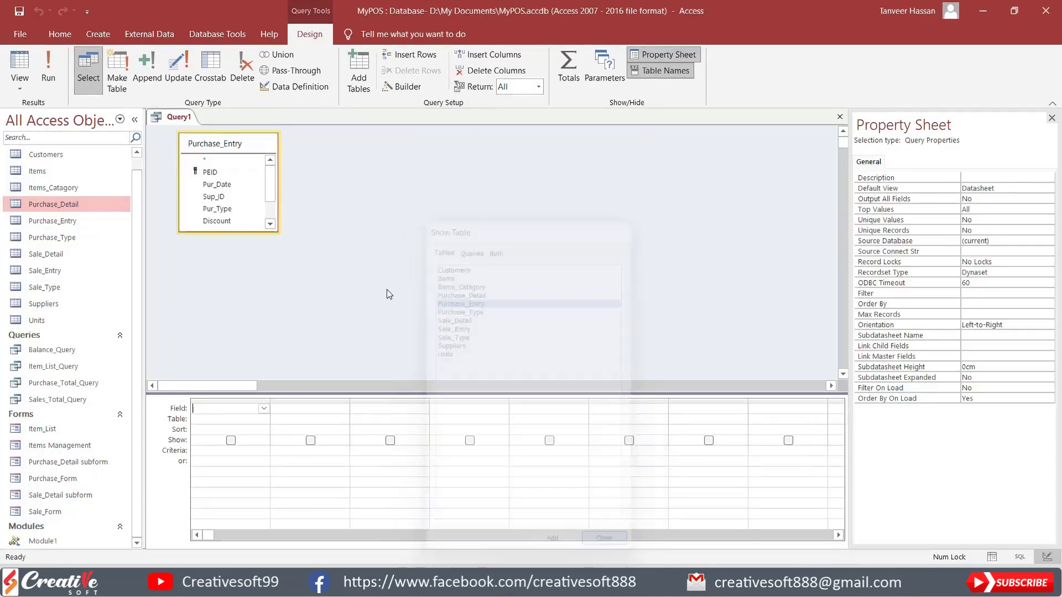
drag(240, 232, 240, 268)
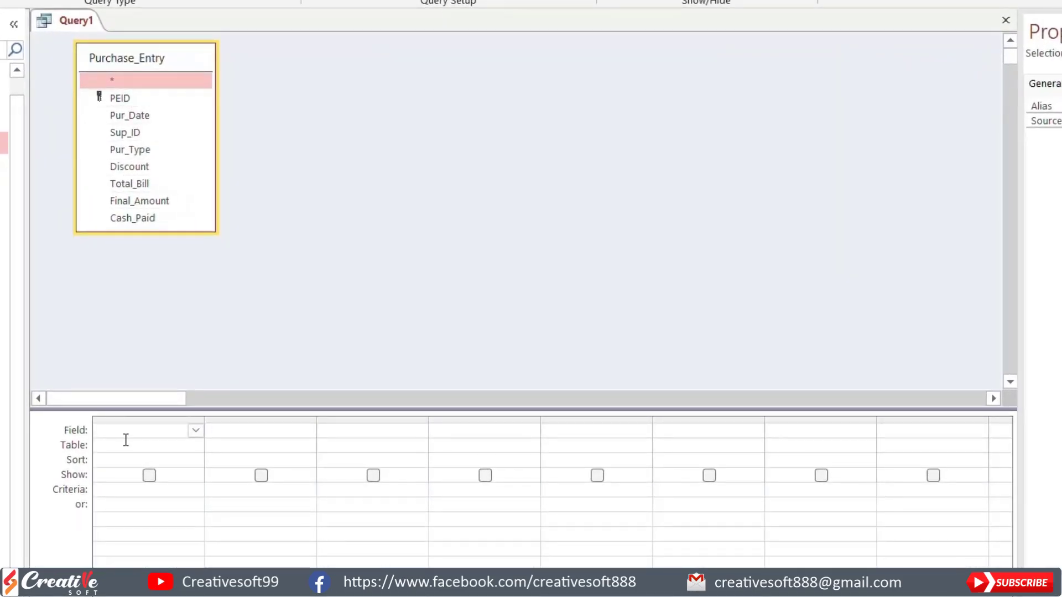
drag(112, 99, 121, 429)
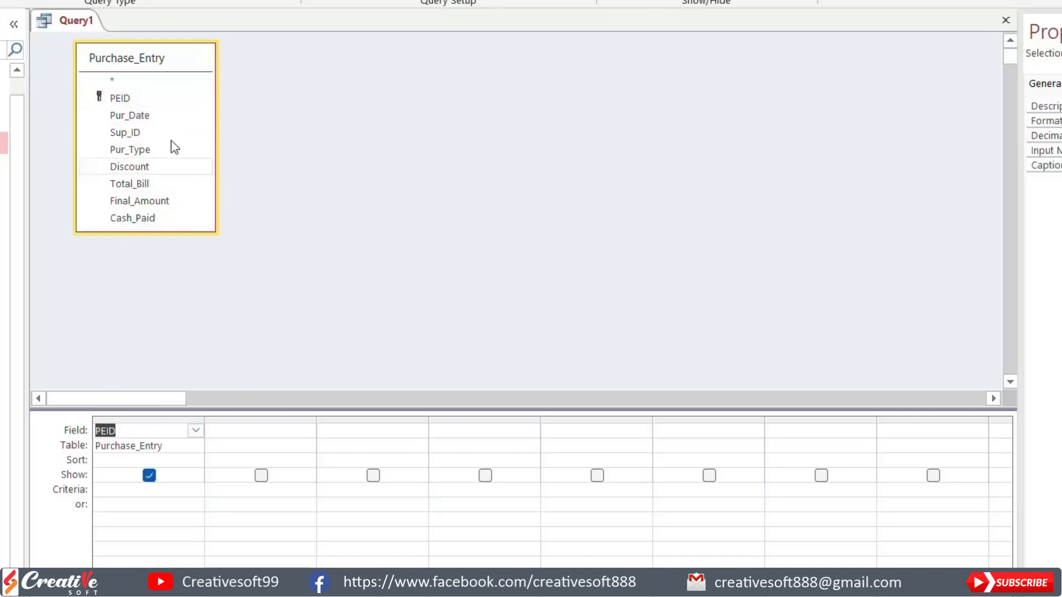
drag(129, 115, 277, 434)
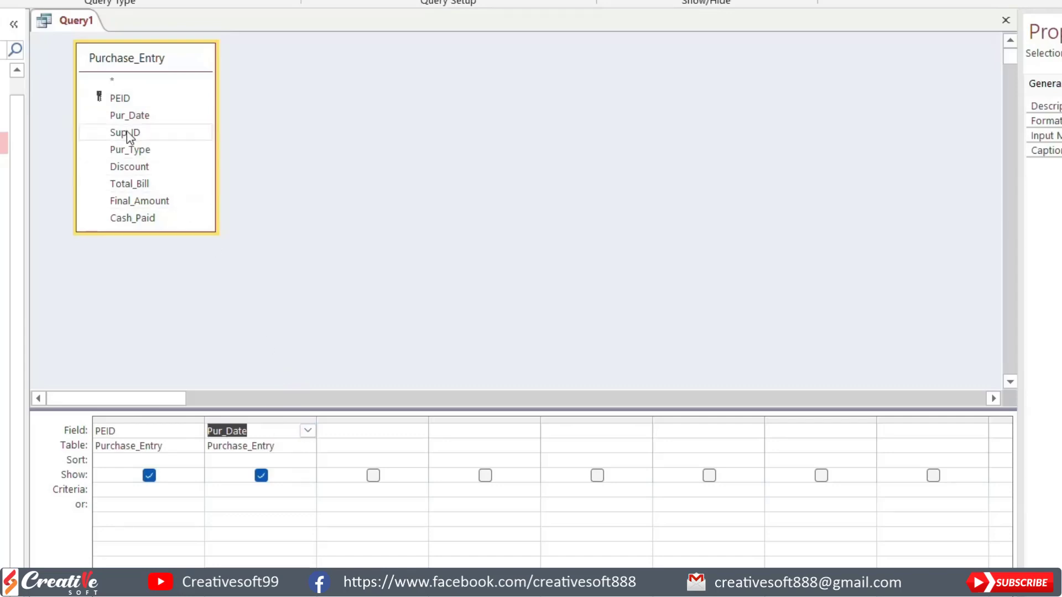
Step: Add the Suppliers table to the query and include its Sup_Name field as the third column
right_click(322, 118)
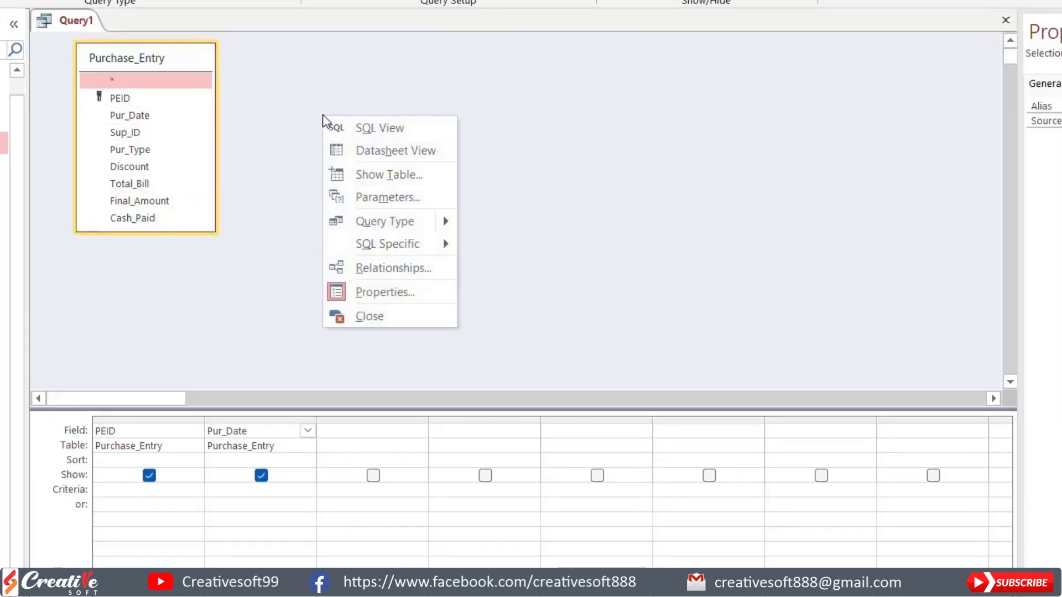
click(388, 175)
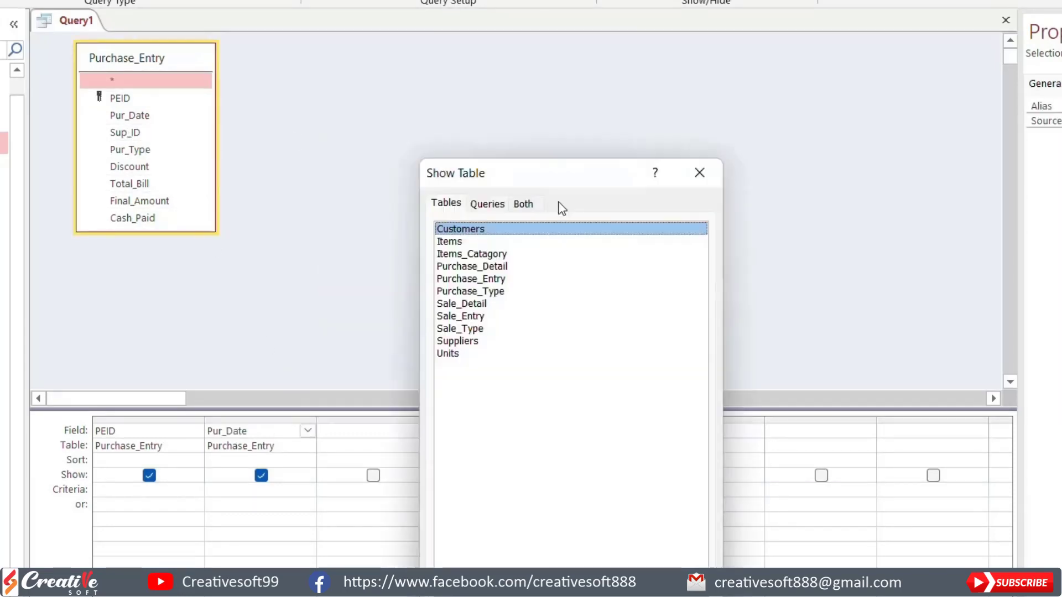
click(466, 341)
click(609, 586)
click(677, 587)
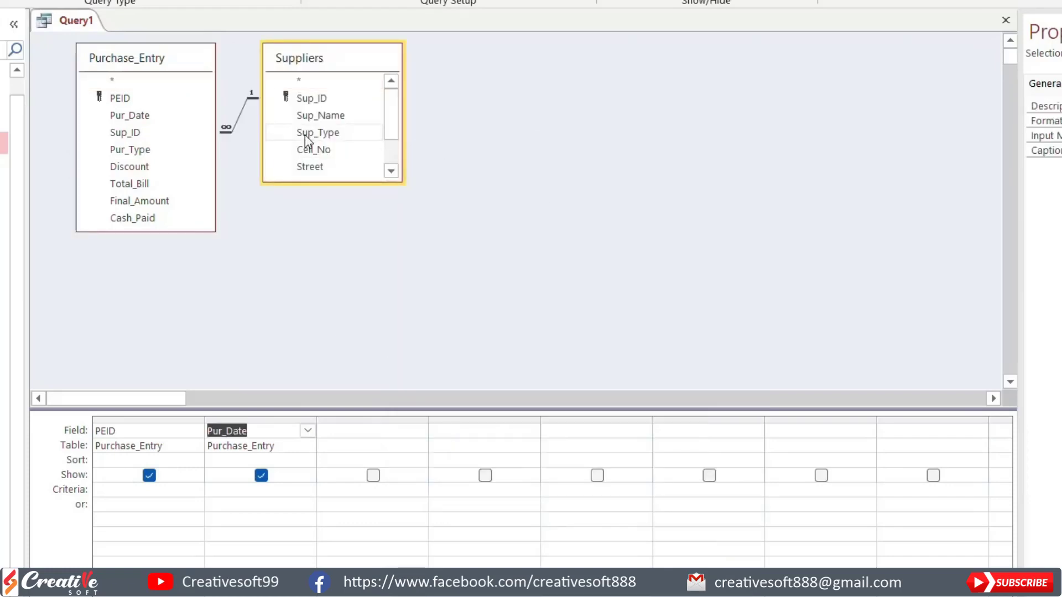
drag(314, 115, 344, 424)
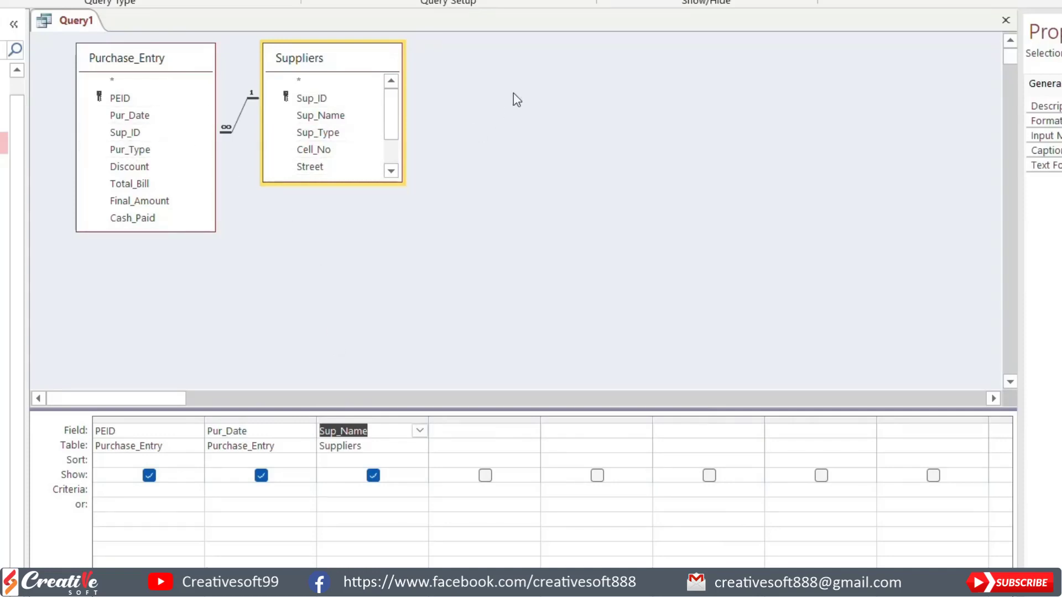
Step: Add the Purchase_Type table to the query and include its Type field as the fourth column
right_click(464, 62)
click(523, 124)
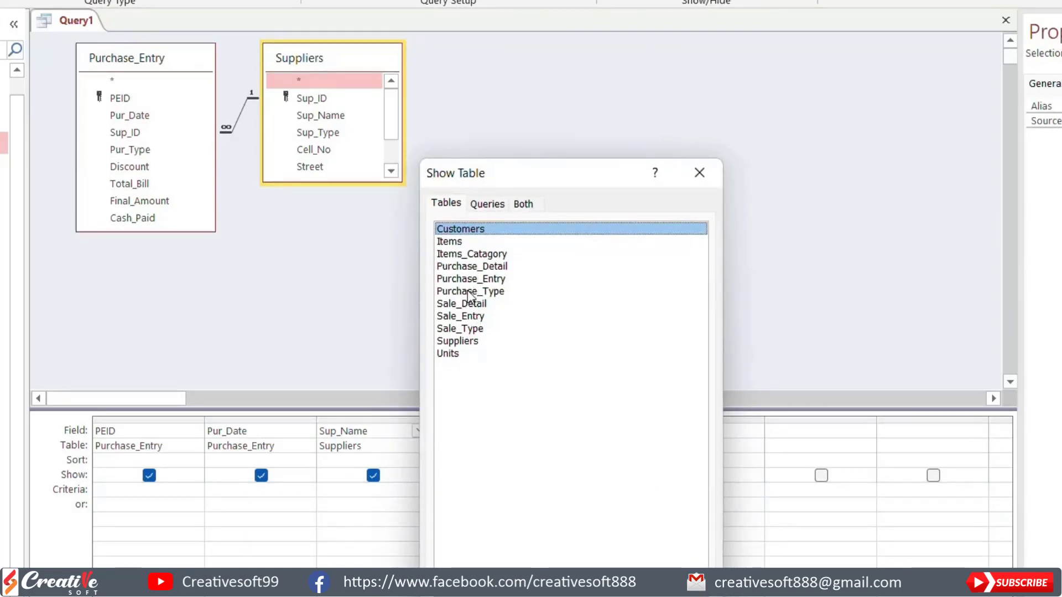
click(469, 293)
key(Return)
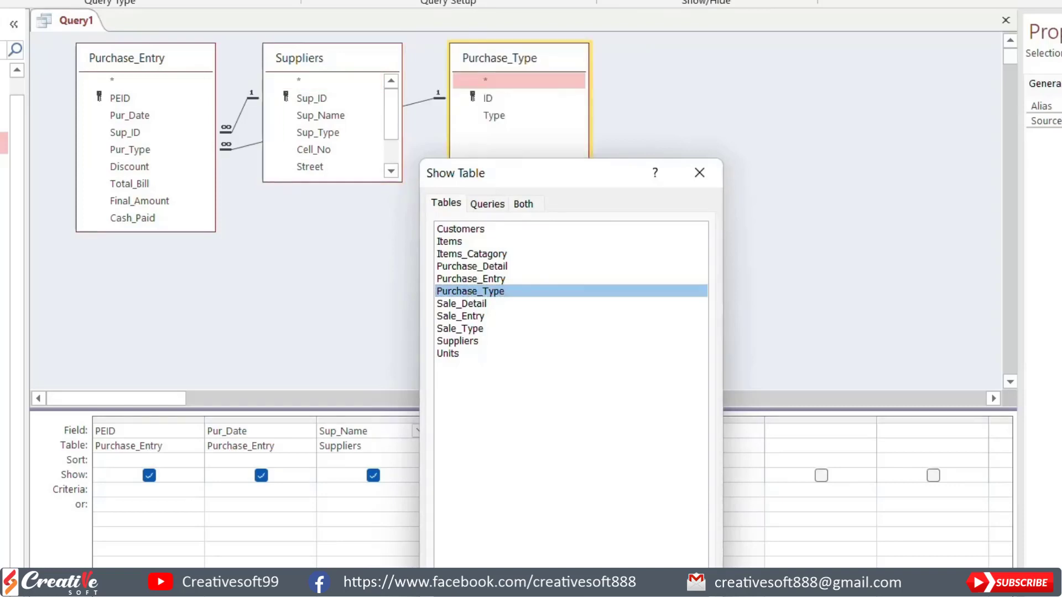
key(Escape)
drag(493, 118, 486, 434)
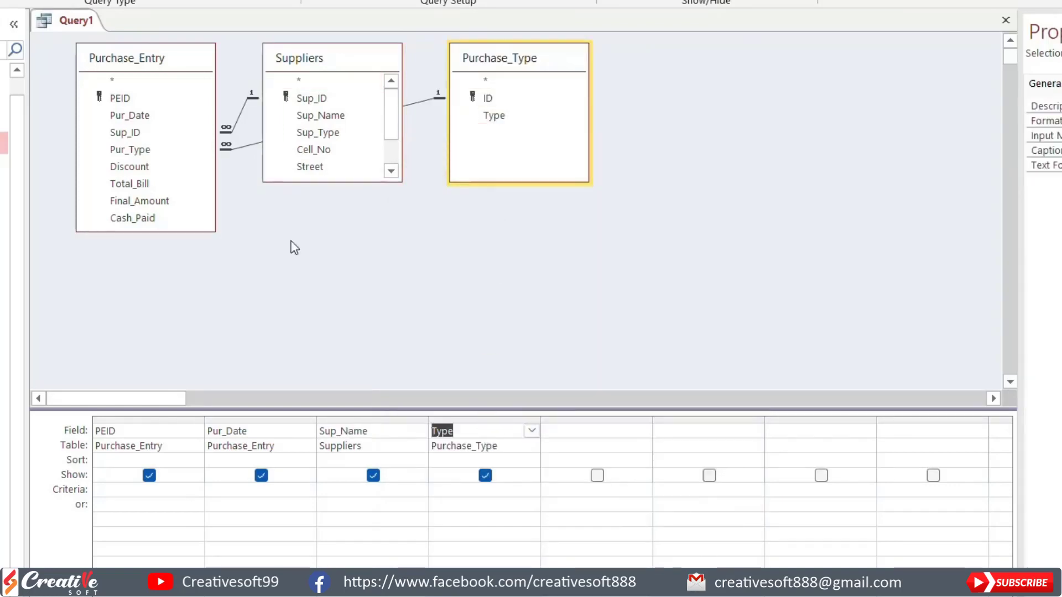
Step: Add Total_Bill, Discount, Final_Amount and Cash_Paid from Purchase_Entry to the query in that order, and show its datasheet
drag(130, 184, 585, 441)
drag(130, 167, 701, 430)
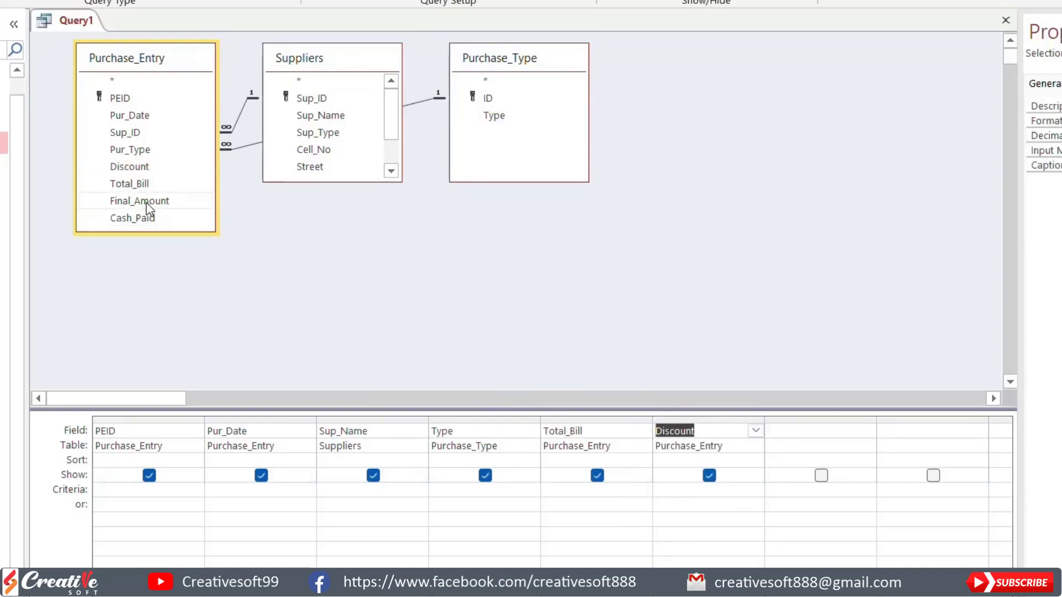
drag(146, 202, 808, 436)
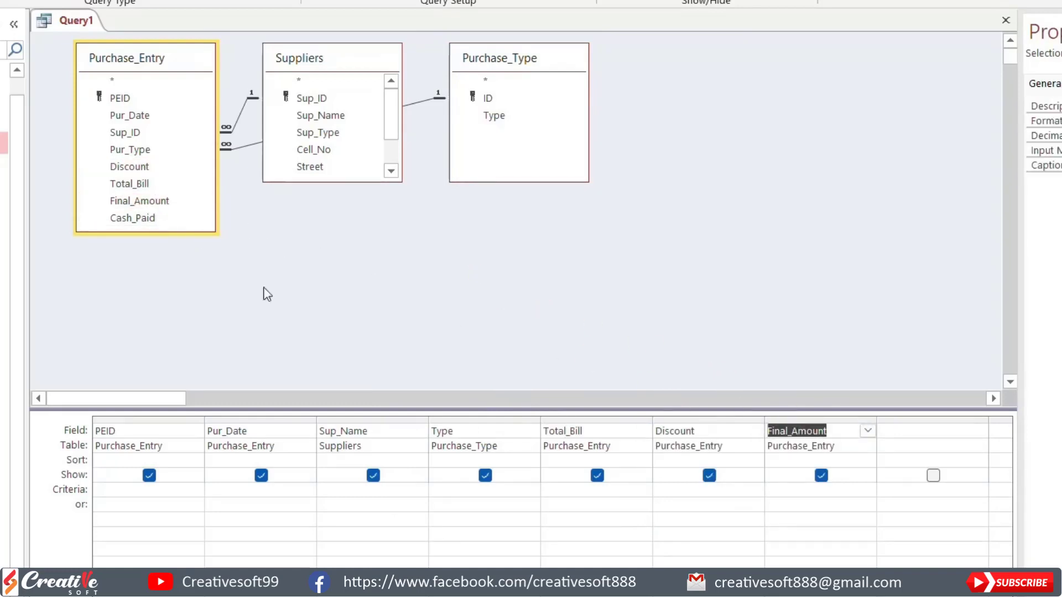
drag(140, 219, 918, 423)
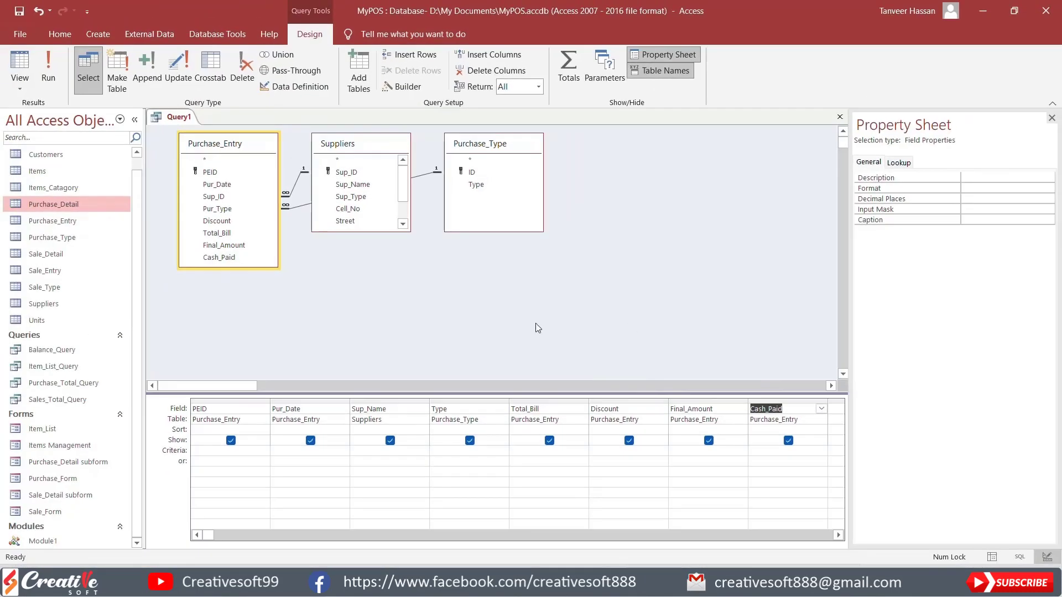
click(19, 63)
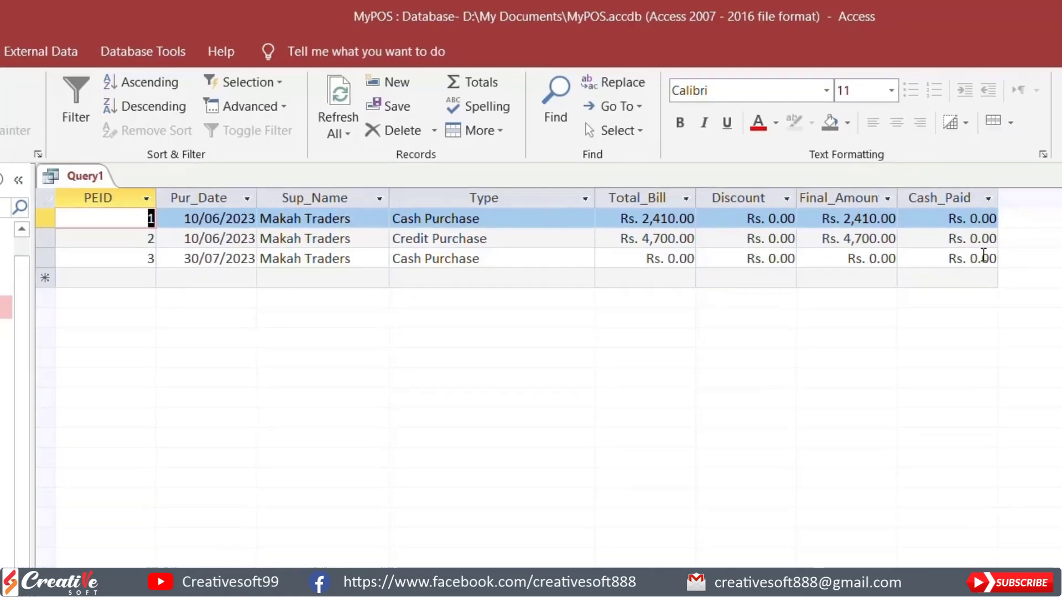
Step: Save the query as Purchase_Bill_Query and close it
key(ctrl+s)
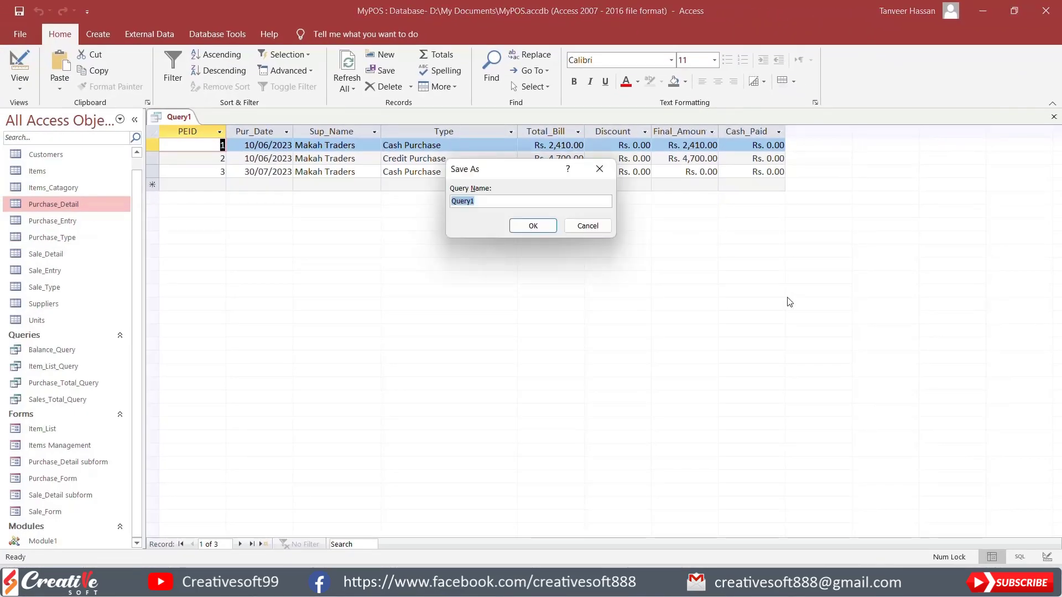
text(Purchase_Bill_Query)
click(532, 227)
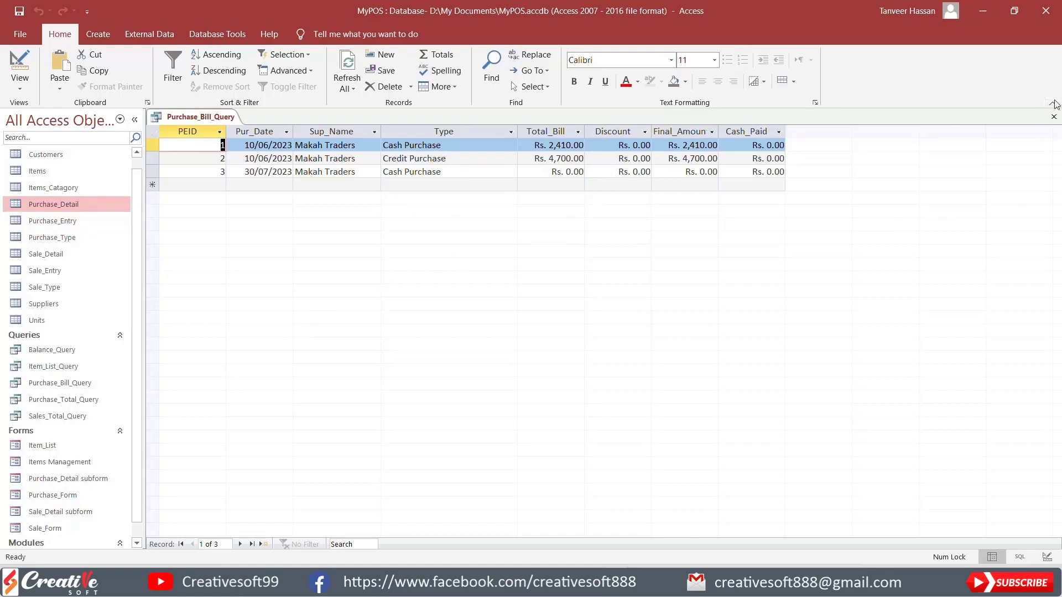
click(1053, 117)
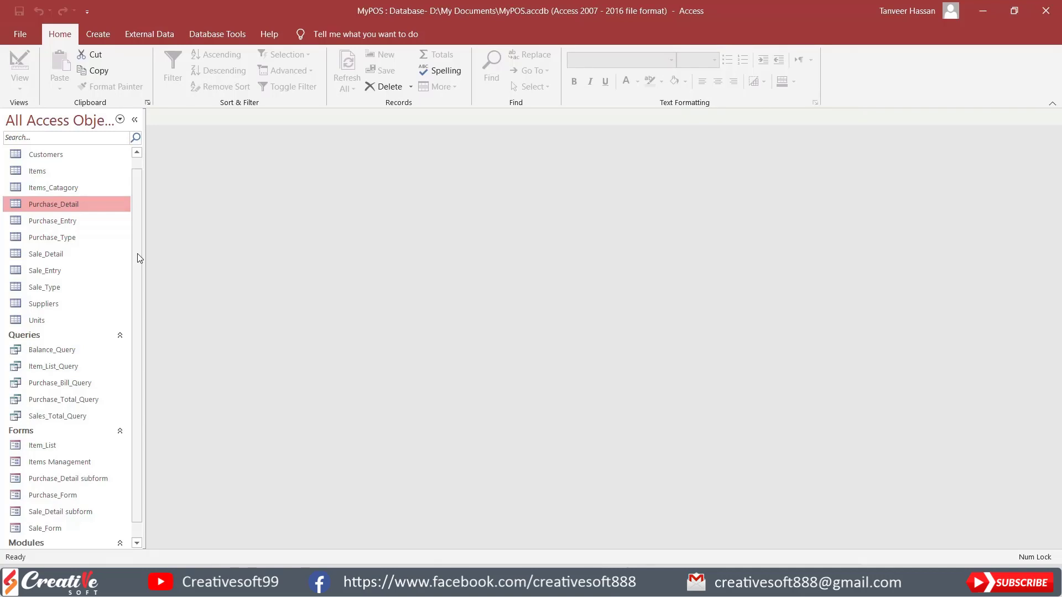
Step: Create a blank form in Design View and widen its Detail section to about 18 cm
click(95, 35)
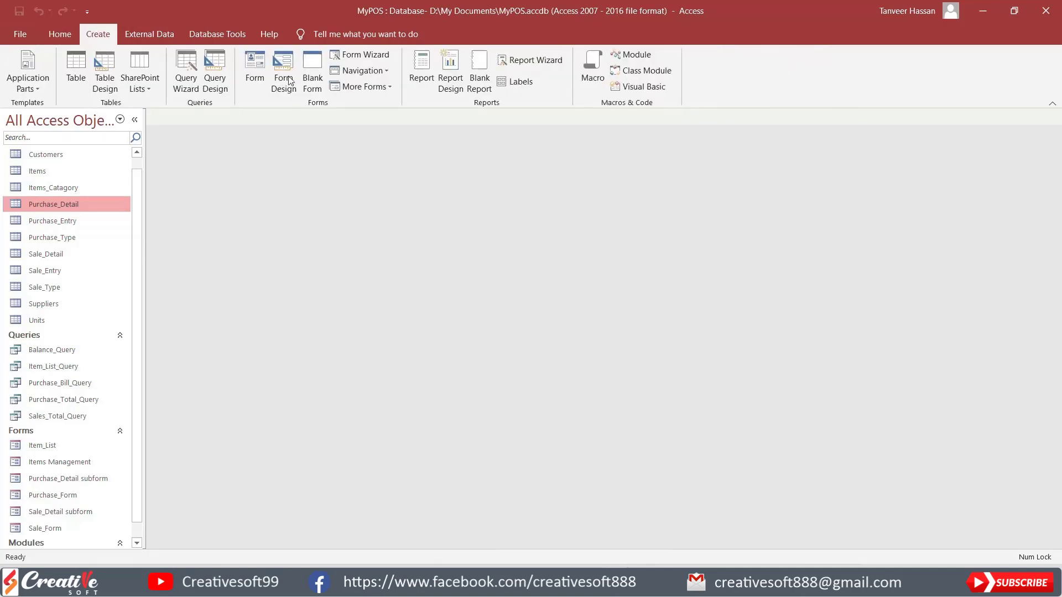
click(314, 64)
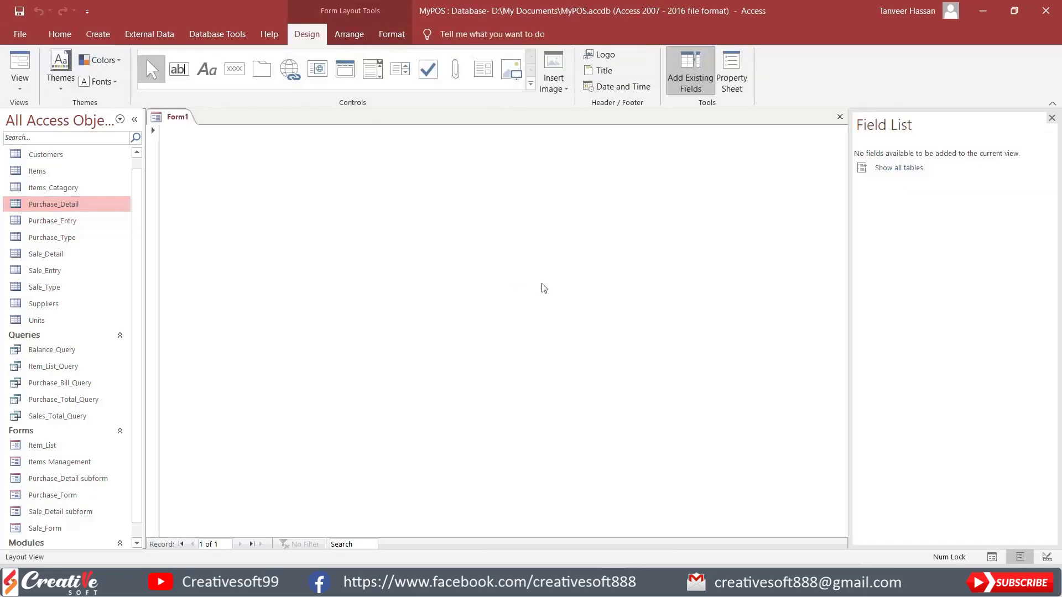
right_click(475, 227)
click(514, 271)
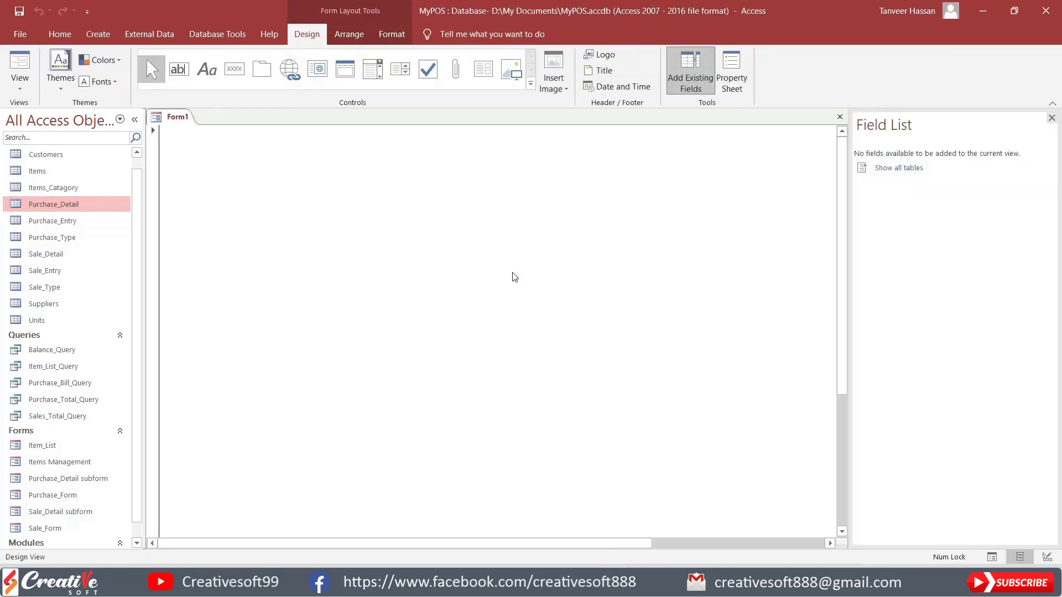
drag(484, 426, 634, 427)
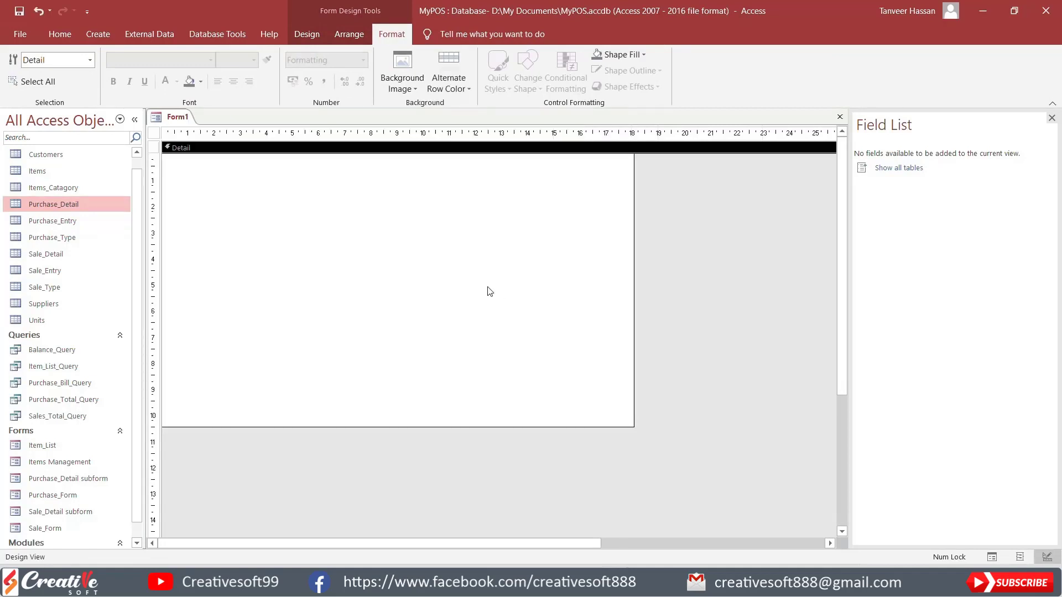
Step: Set the whole form's Record Source property to Purchase_Bill_Query
click(154, 133)
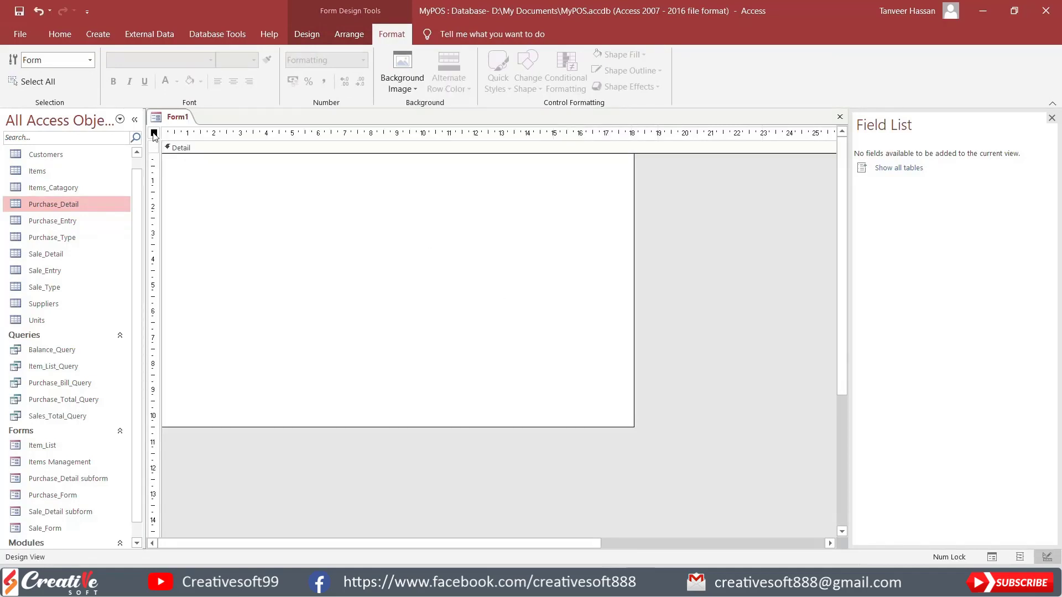
click(290, 36)
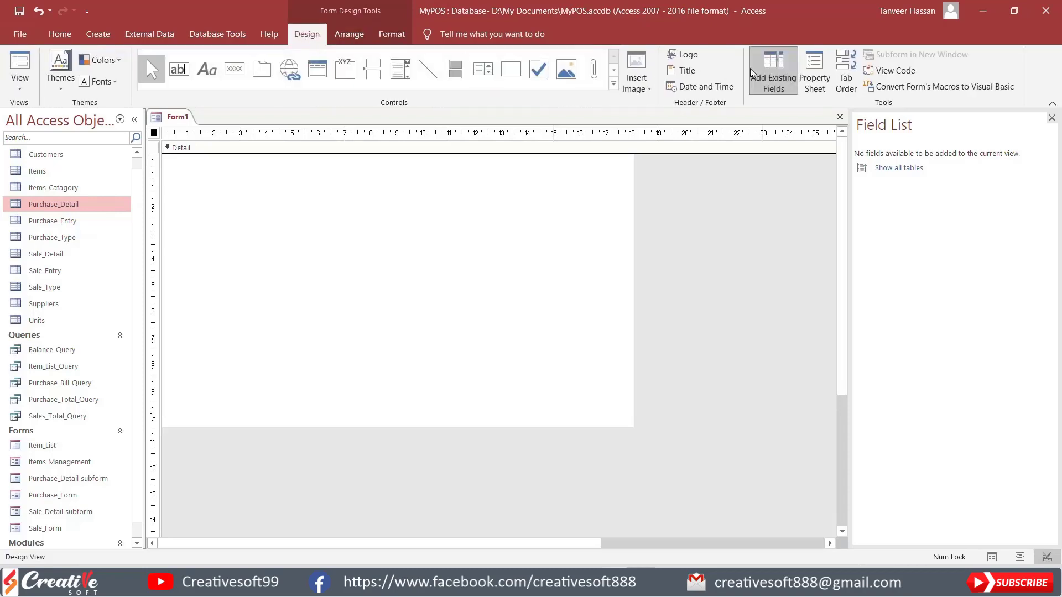
click(815, 71)
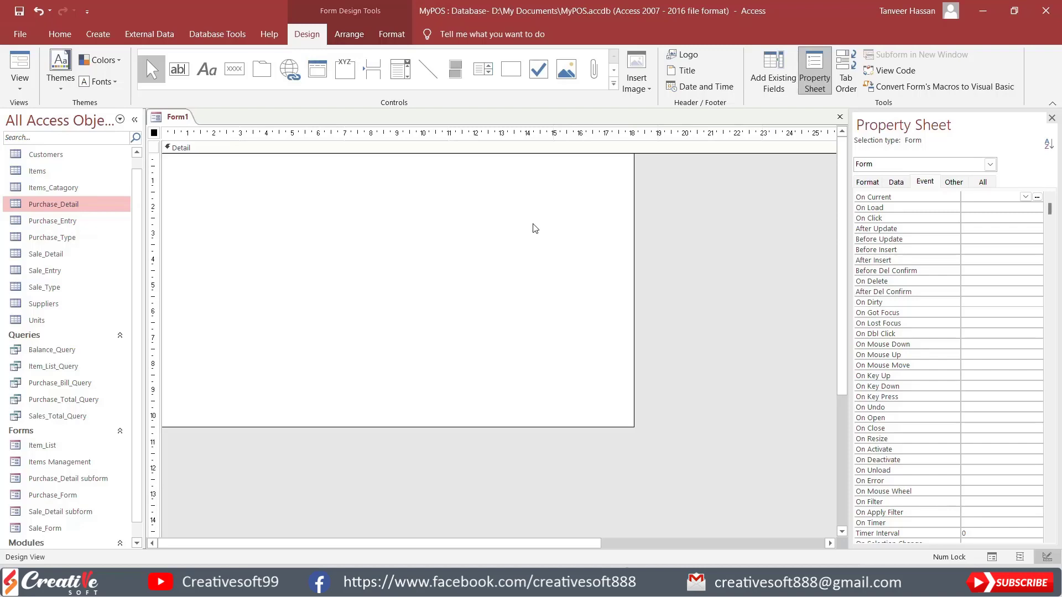
click(895, 184)
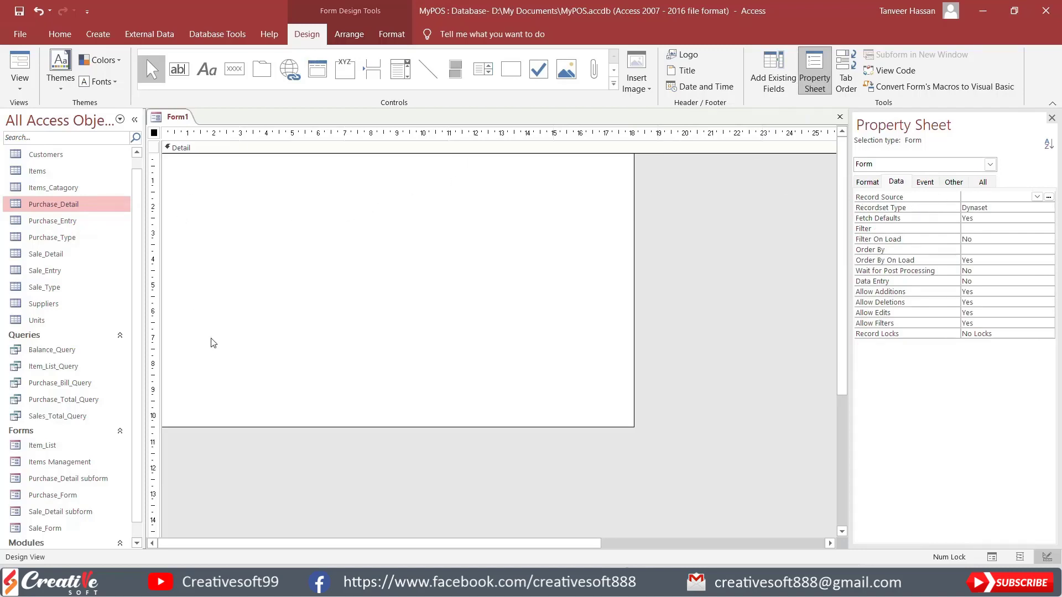
click(1037, 197)
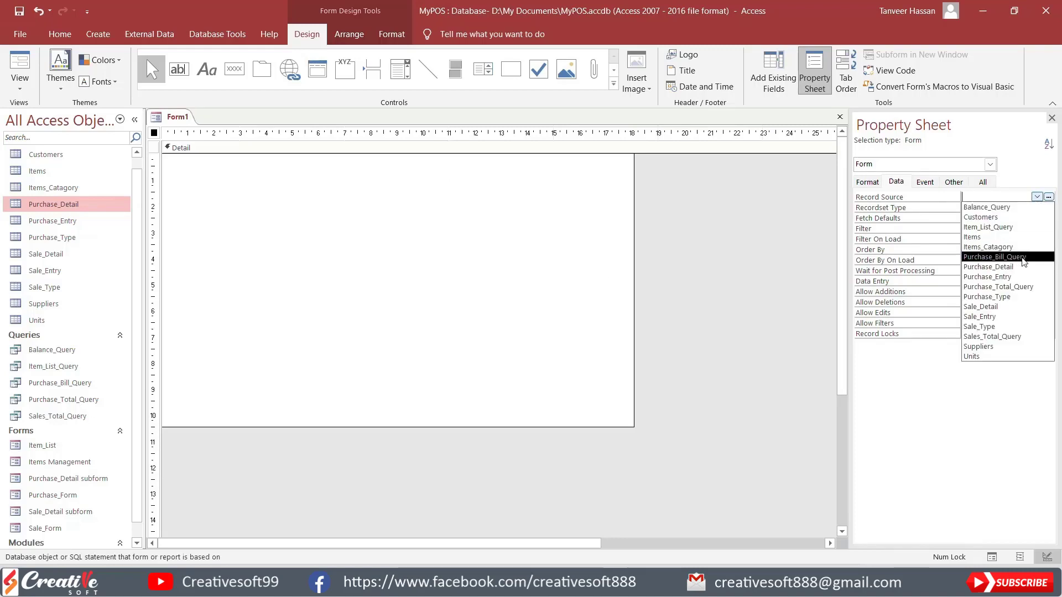
click(992, 257)
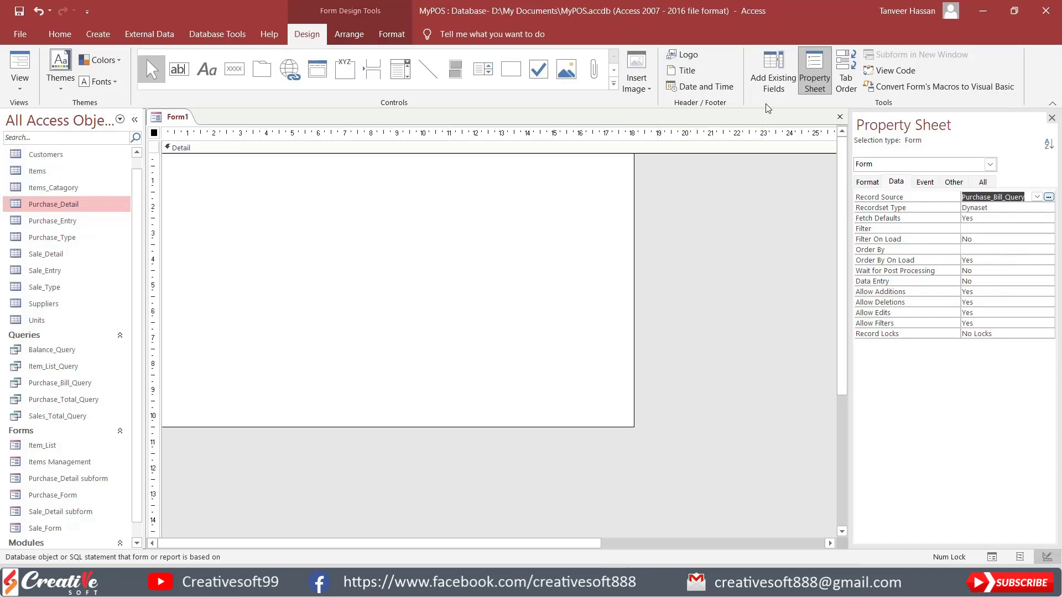
Step: Place all the query's fields from PEID through Cash_Paid in the form's Detail section
click(774, 73)
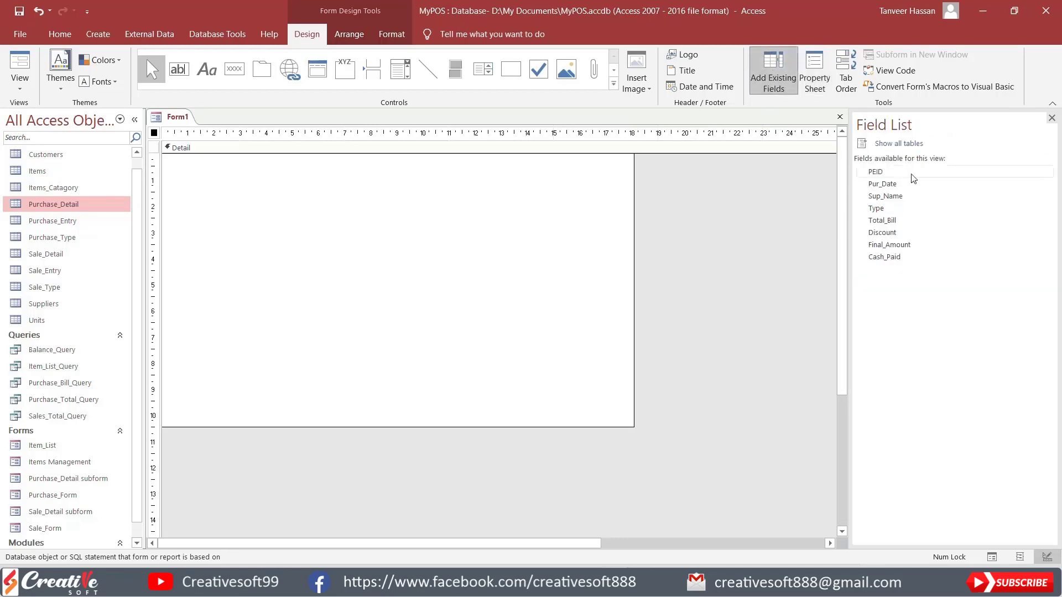
click(875, 173)
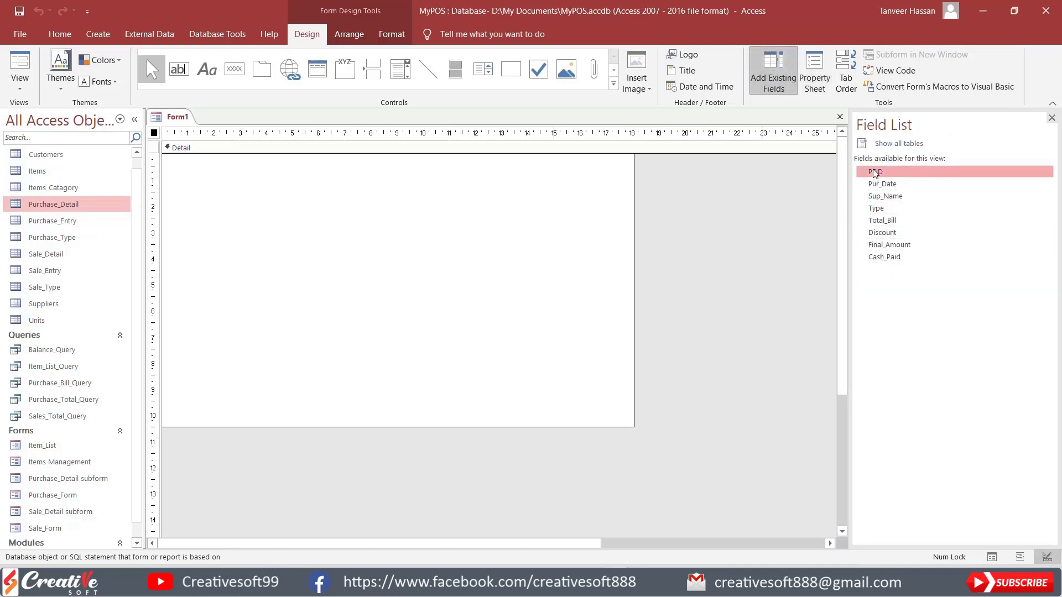
shift+click(883, 257)
drag(896, 168, 281, 176)
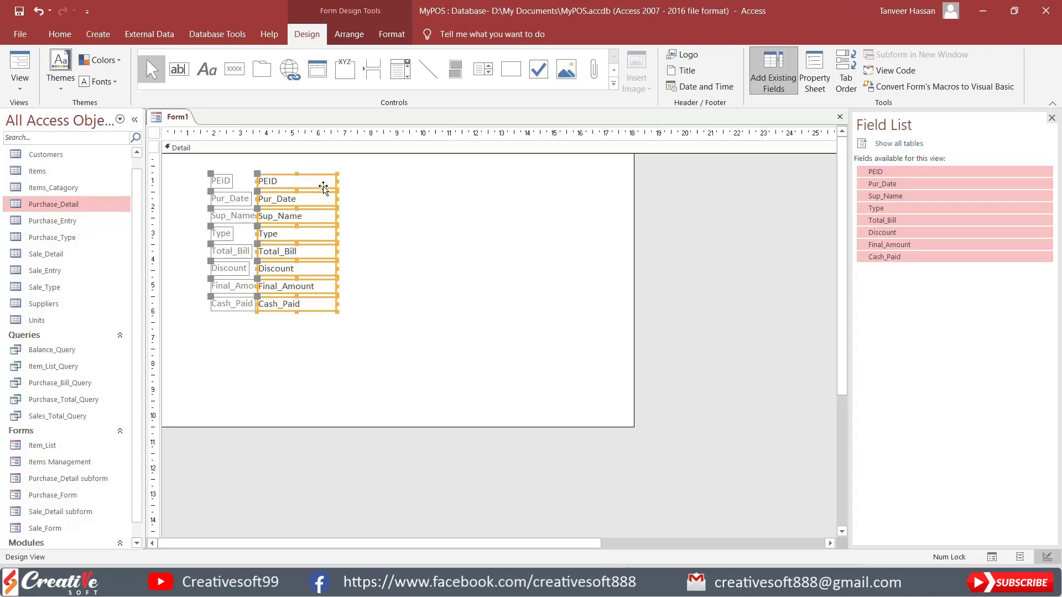
Step: Arrange the placed fields in a tabular layout and move the layout to the form's left edge
click(346, 35)
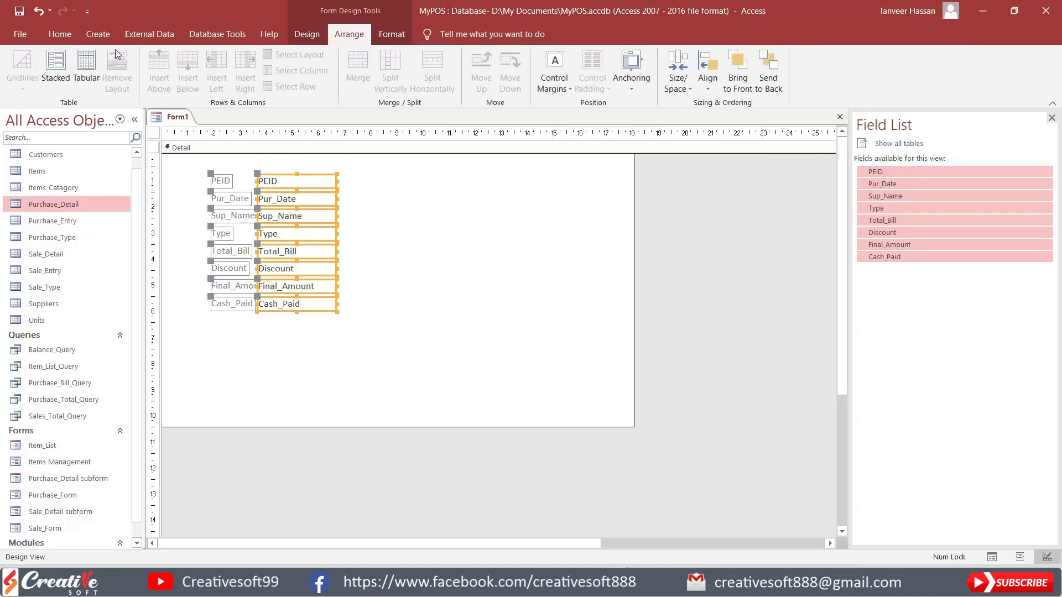
click(85, 64)
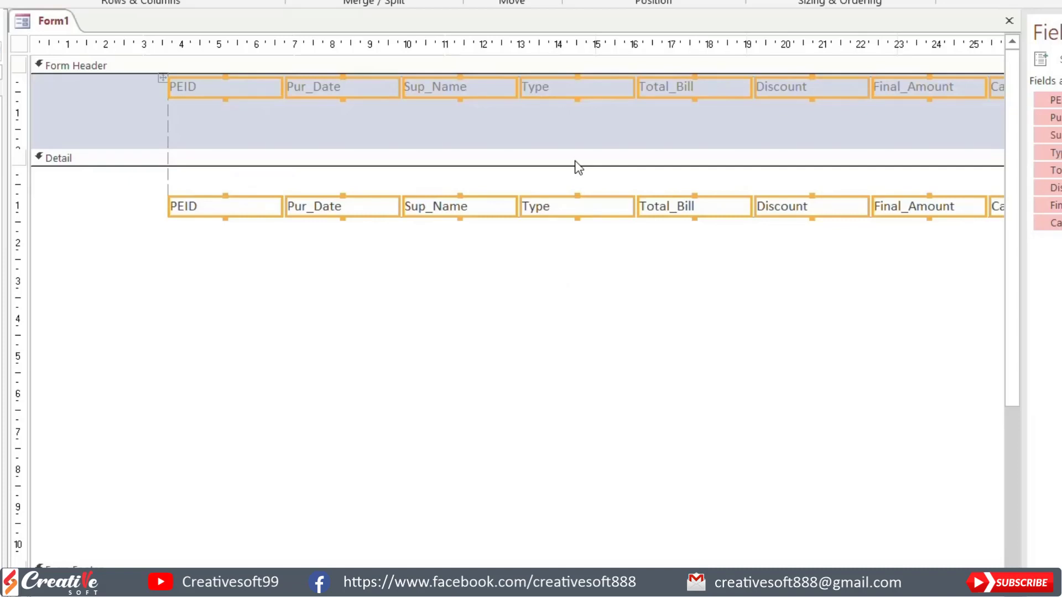
drag(236, 87, 114, 68)
click(141, 123)
click(112, 91)
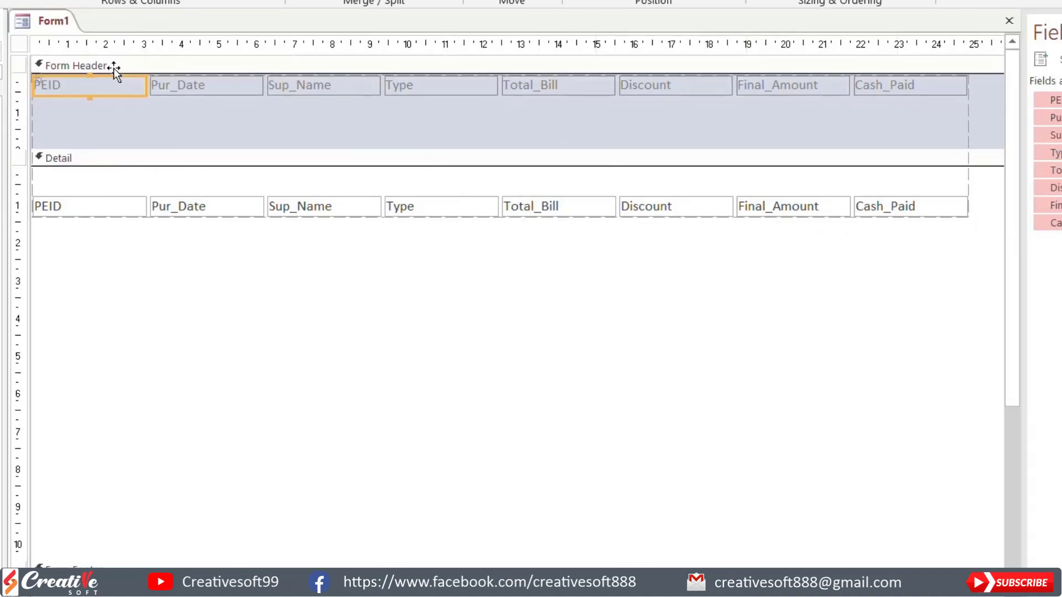
Step: Shrink the Form Header to the height of its labels and move the row of fields to the top of the Detail section
click(256, 126)
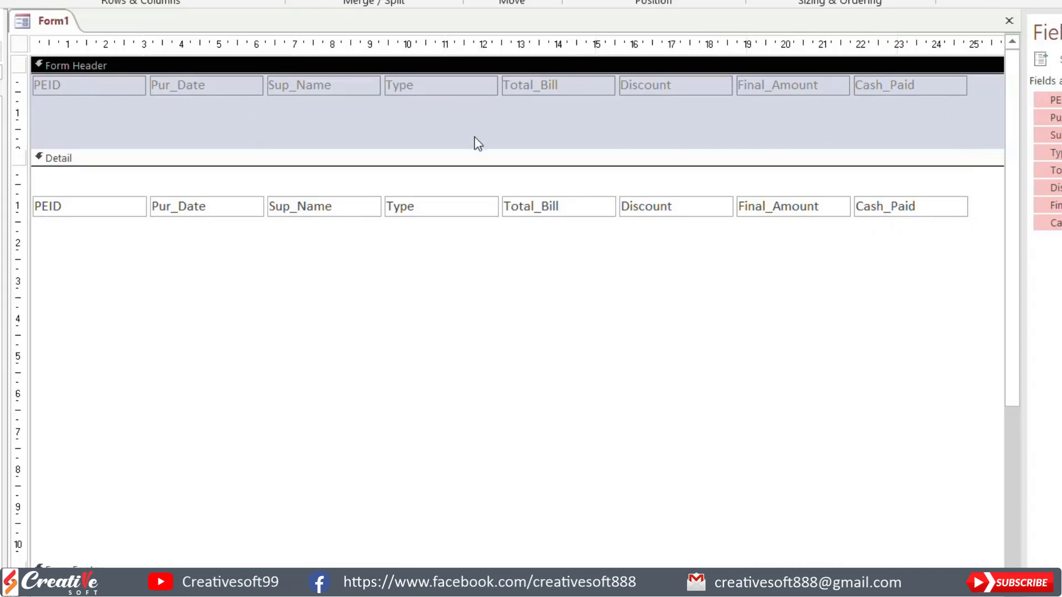
drag(473, 148, 481, 91)
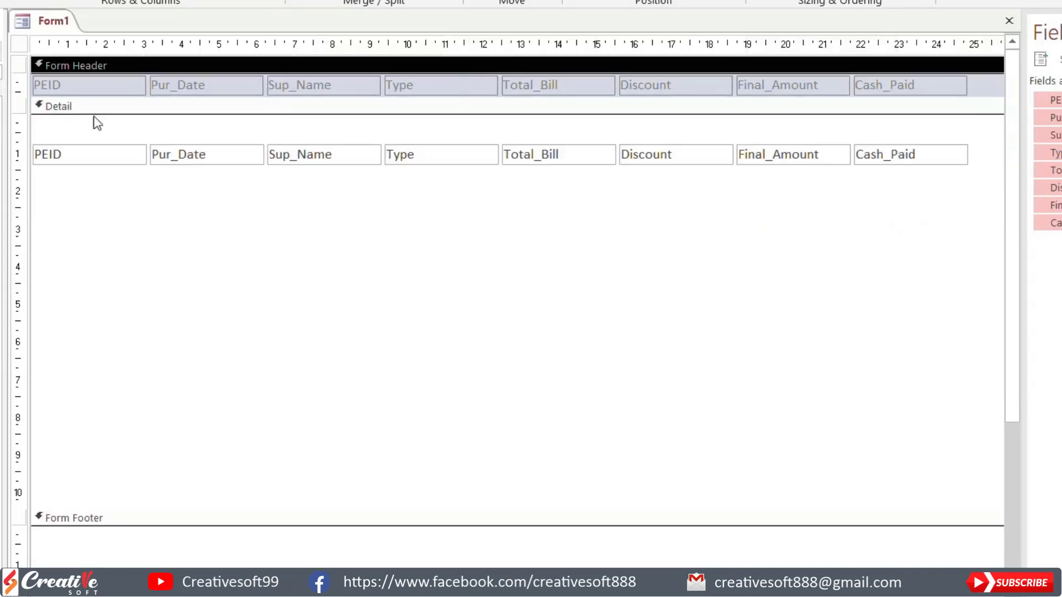
click(97, 156)
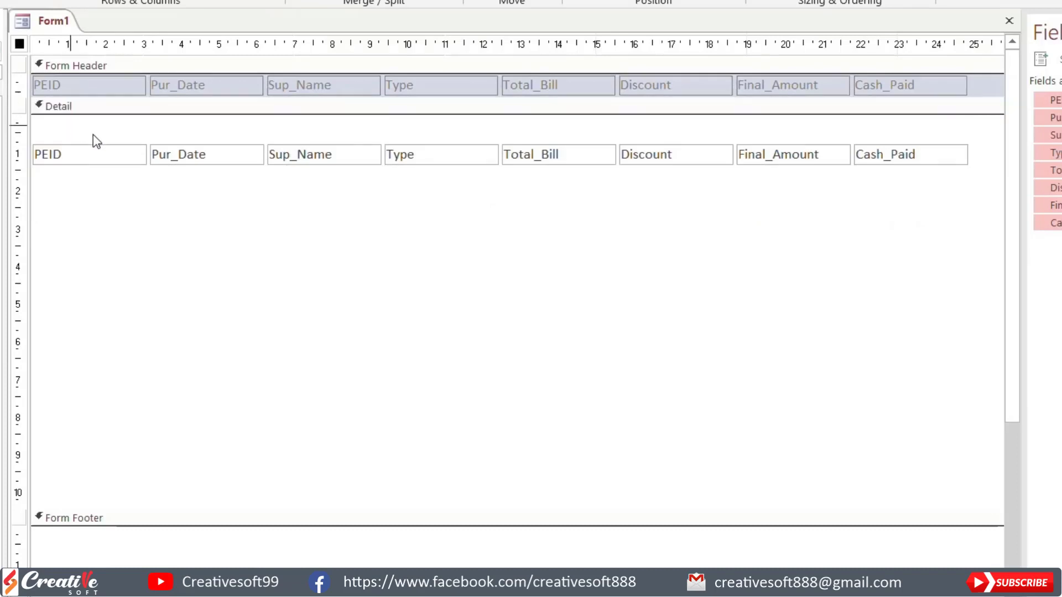
drag(70, 125, 1007, 181)
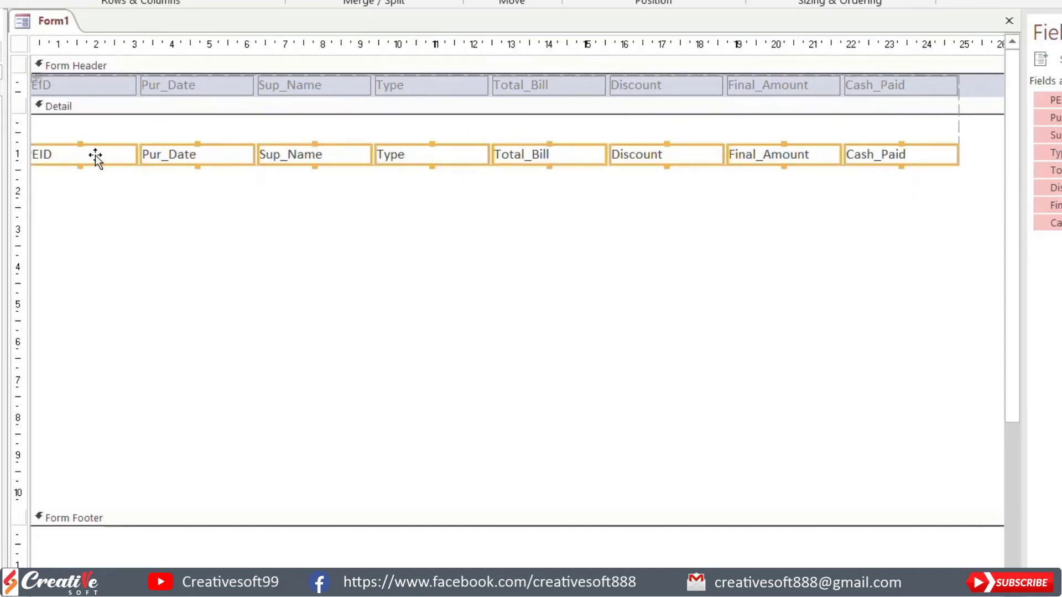
drag(95, 157, 93, 122)
Step: Shrink the Detail section to the height of its fields and collapse the Form Footer to zero height
click(304, 210)
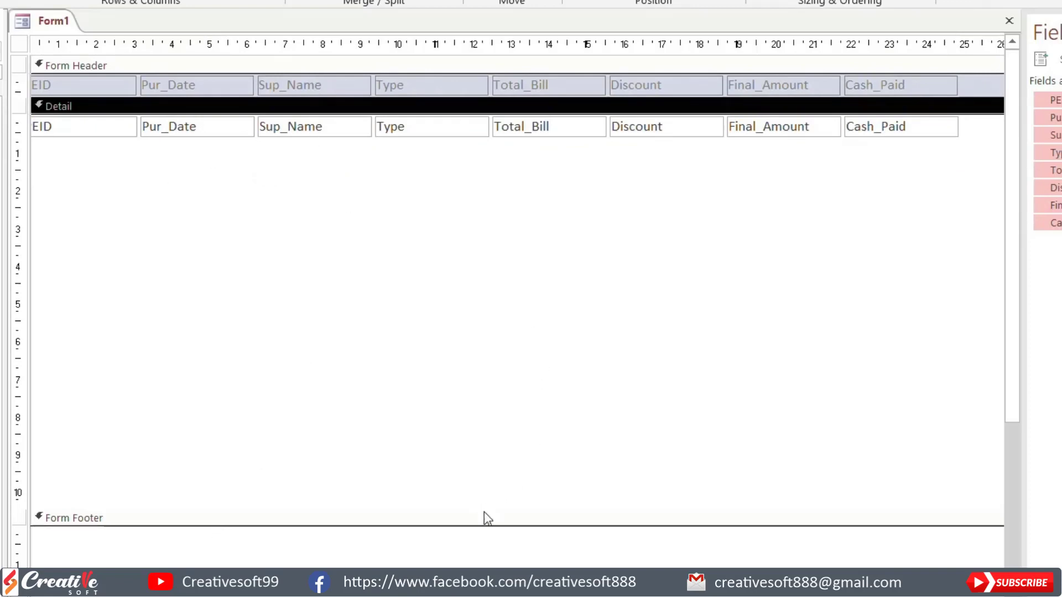
drag(484, 512, 512, 112)
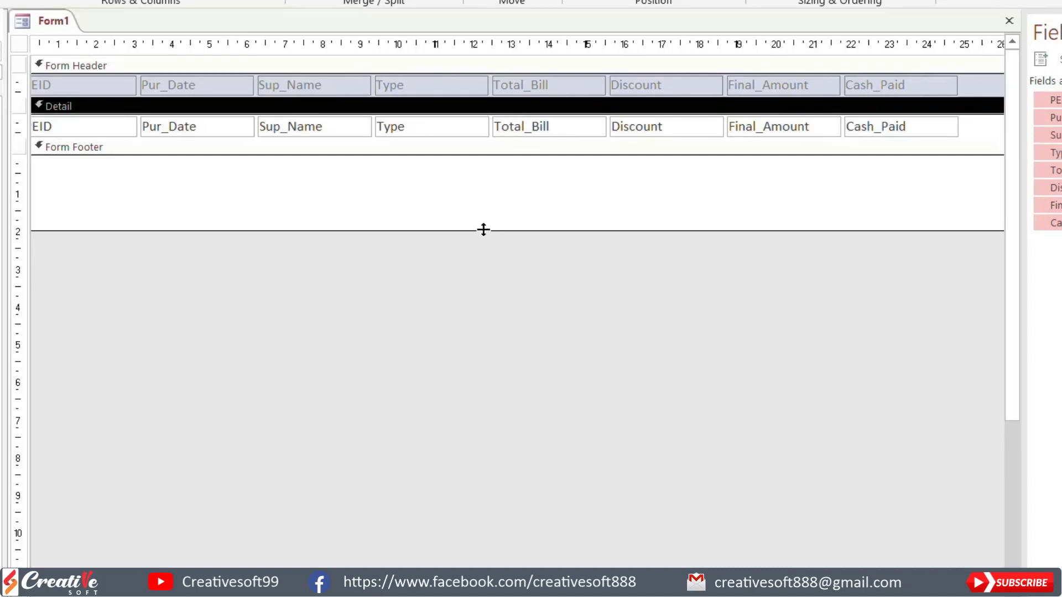
drag(483, 229, 485, 156)
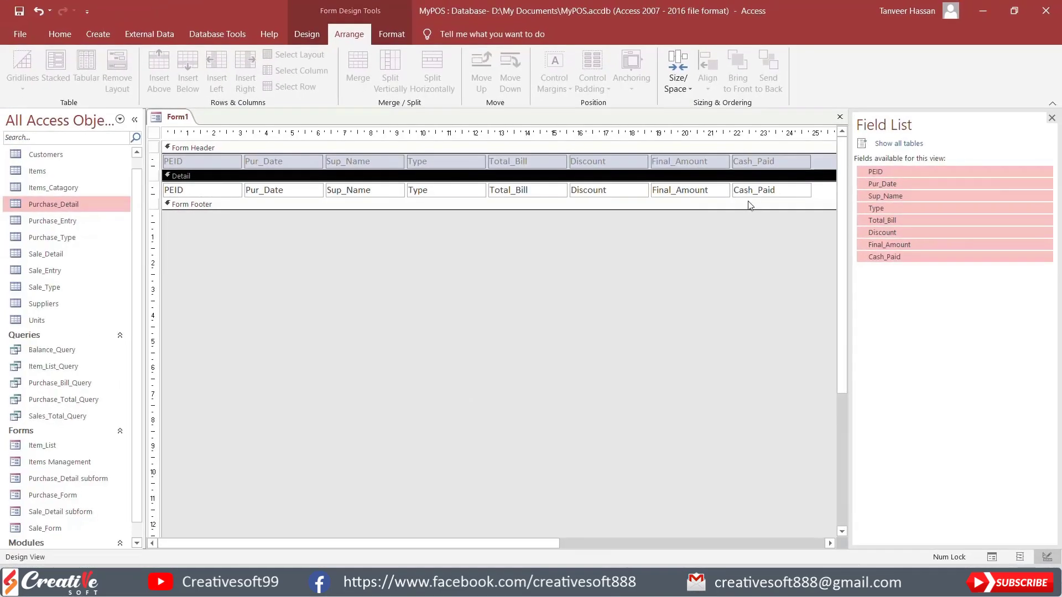
Step: Set the whole form's Default View property to Continuous Forms
click(300, 31)
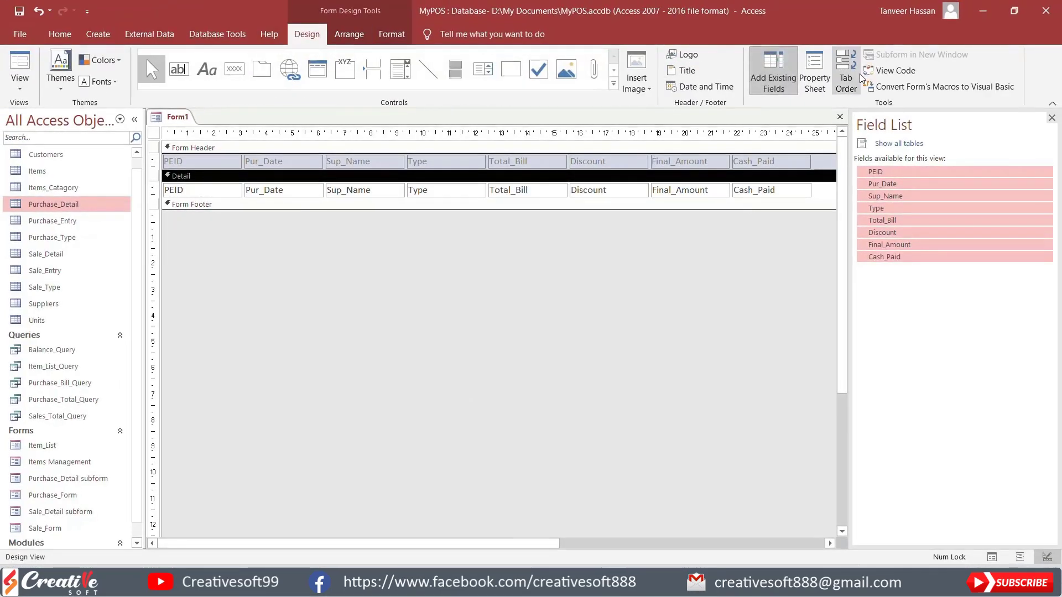
click(814, 72)
click(154, 133)
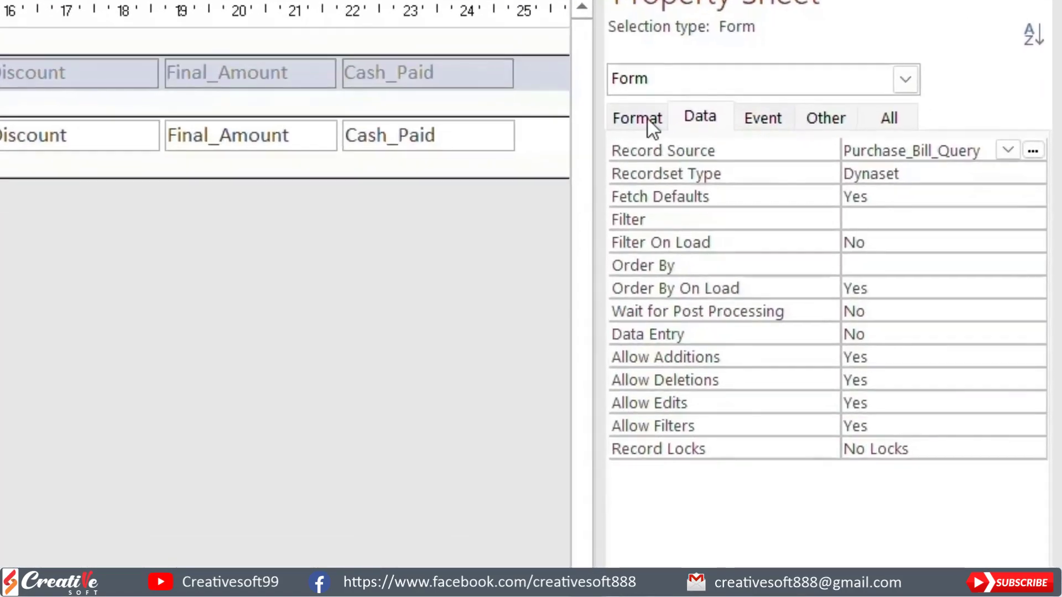
click(874, 184)
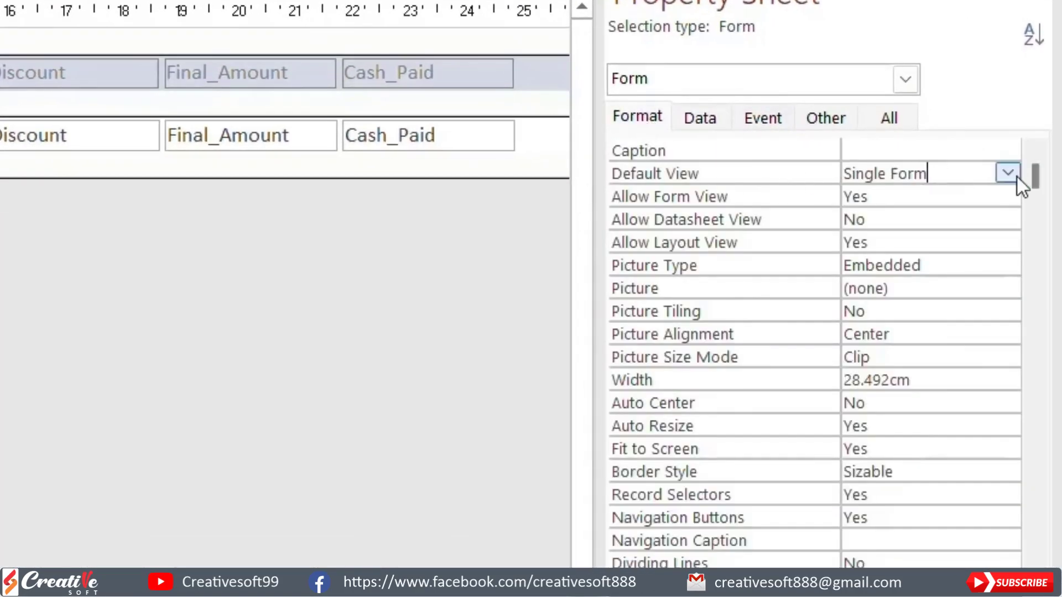
click(1007, 173)
click(946, 215)
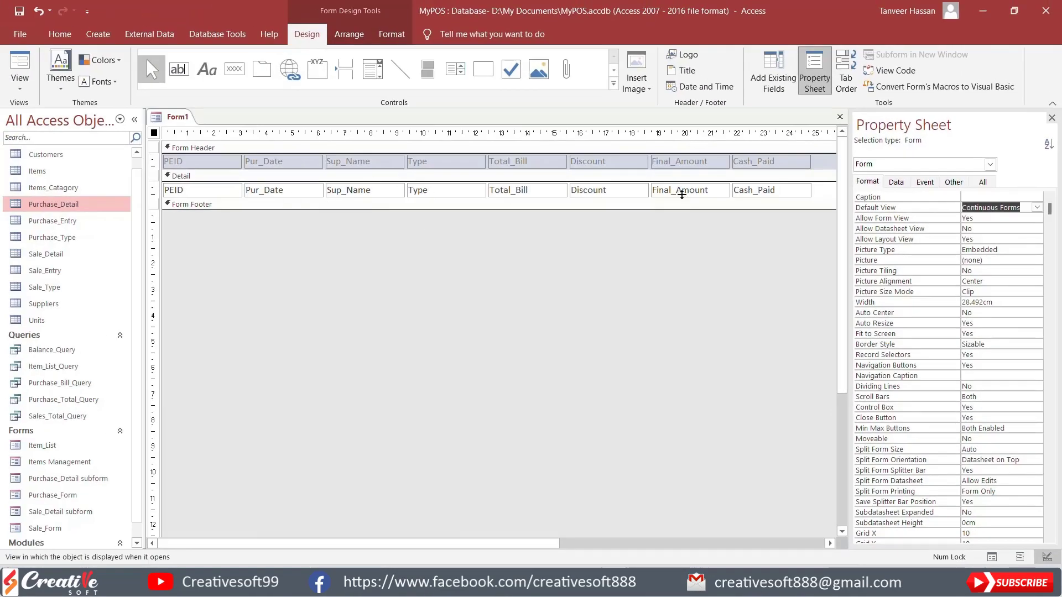
Step: Reduce the form's width to about 24.9 cm, ending just past the Cash_Paid column, and show it in Form View
drag(470, 549, 597, 549)
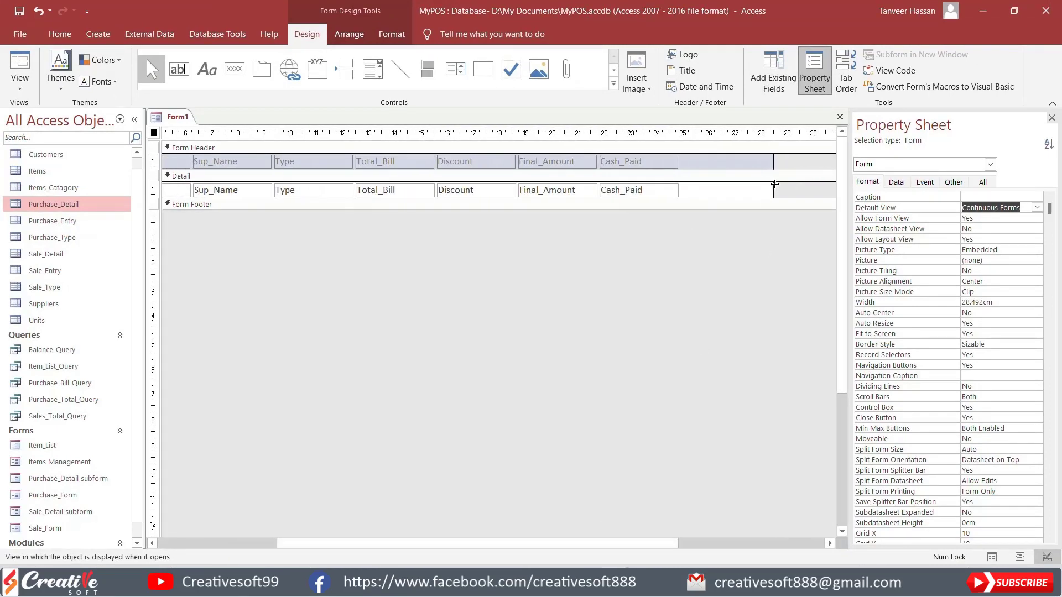
drag(774, 184, 679, 184)
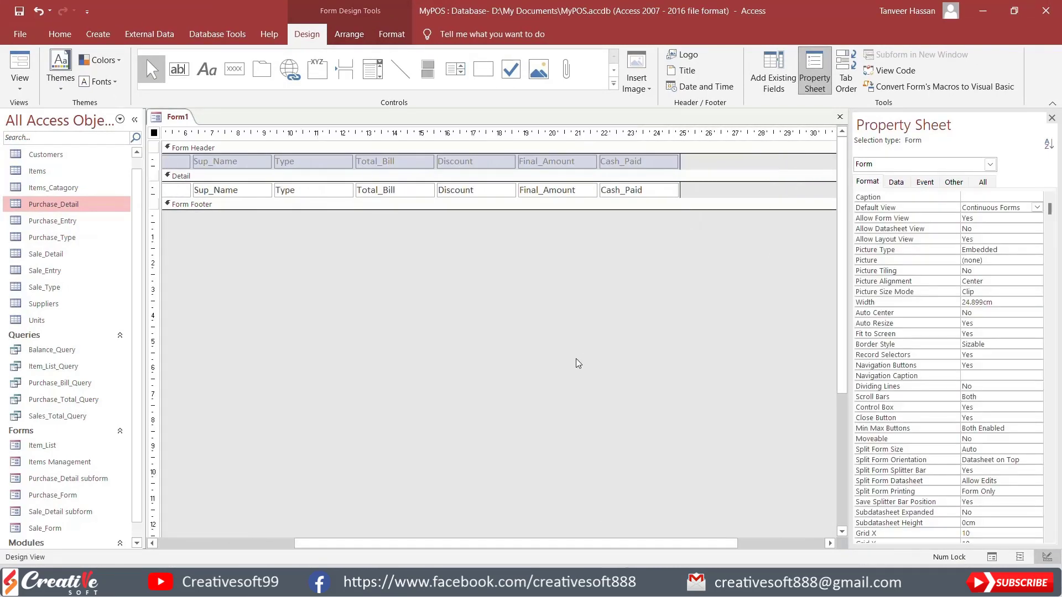
drag(525, 543, 389, 544)
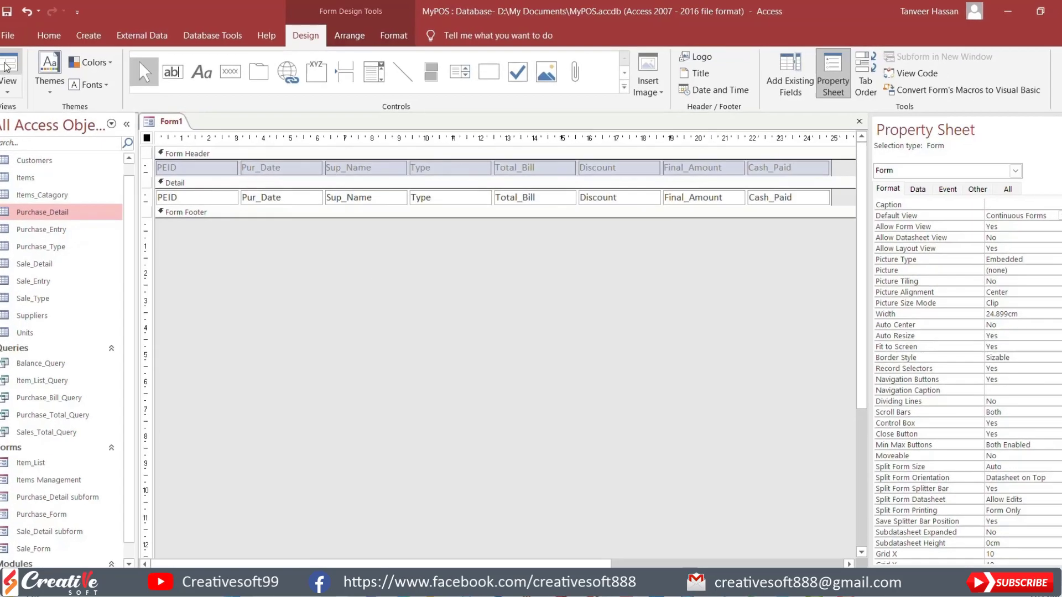
click(6, 65)
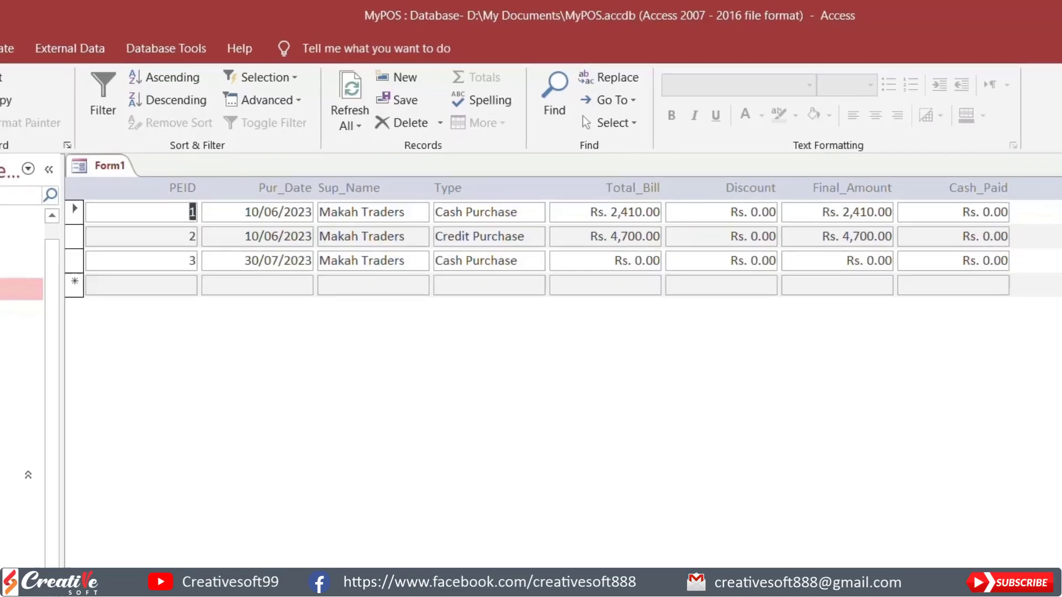
Step: Return to Design View, set the form's Allow Additions and Allow Edits properties to No, and show it in Form View
click(20, 78)
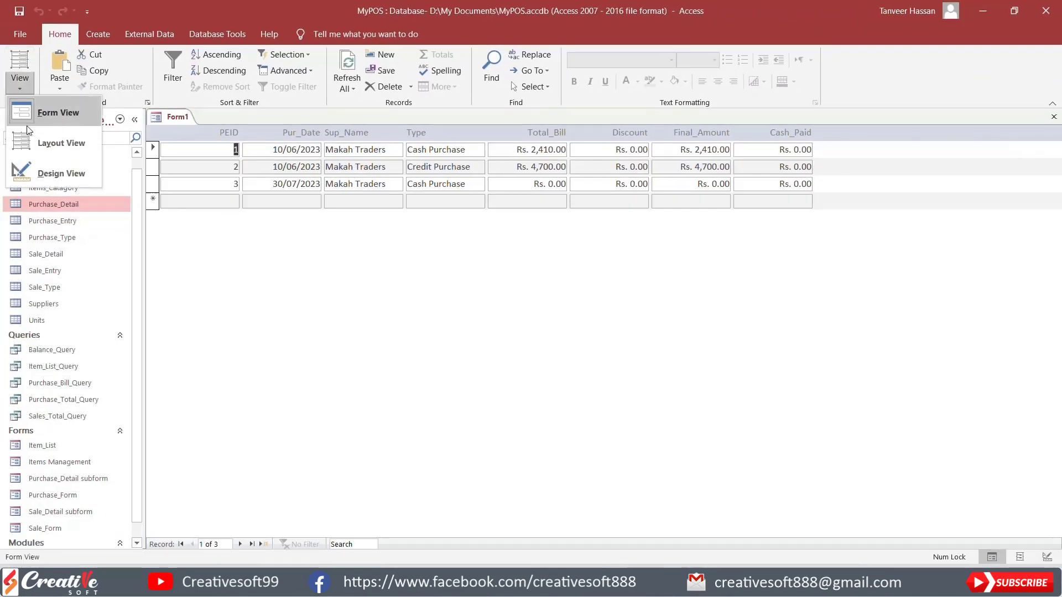
click(28, 165)
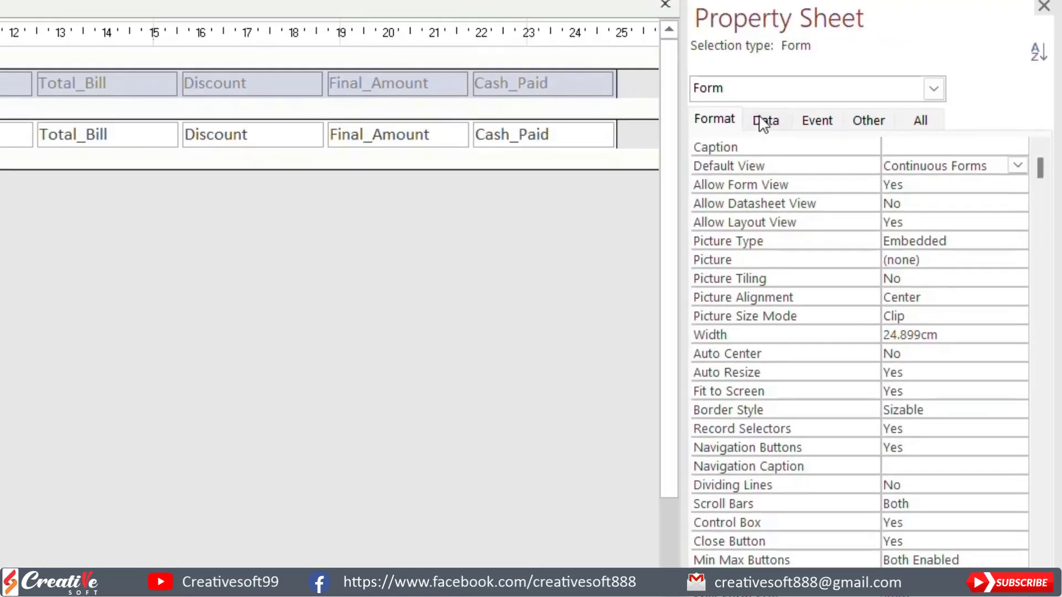
click(763, 122)
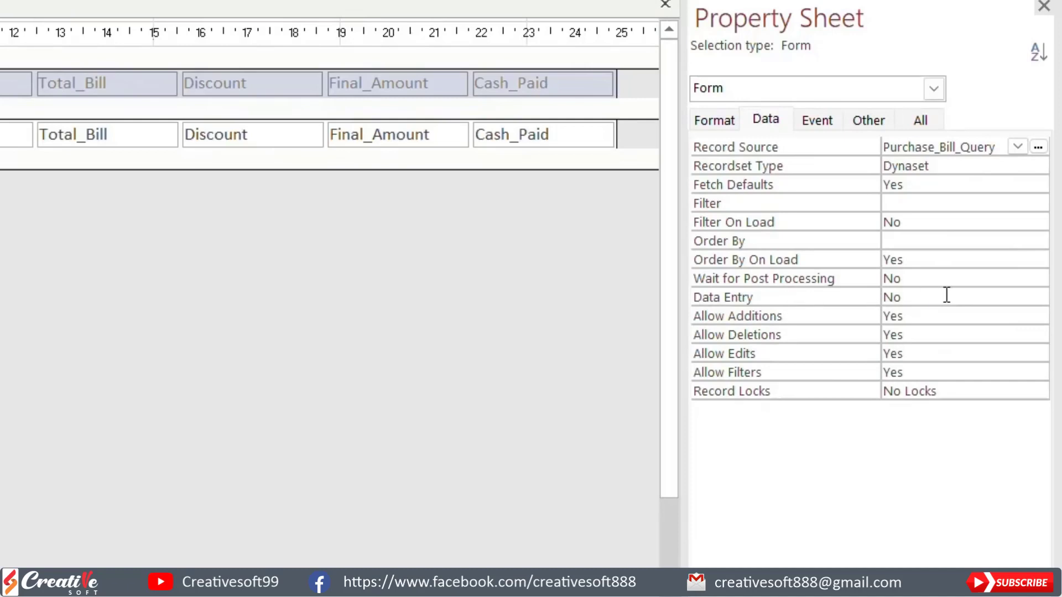
double_click(920, 315)
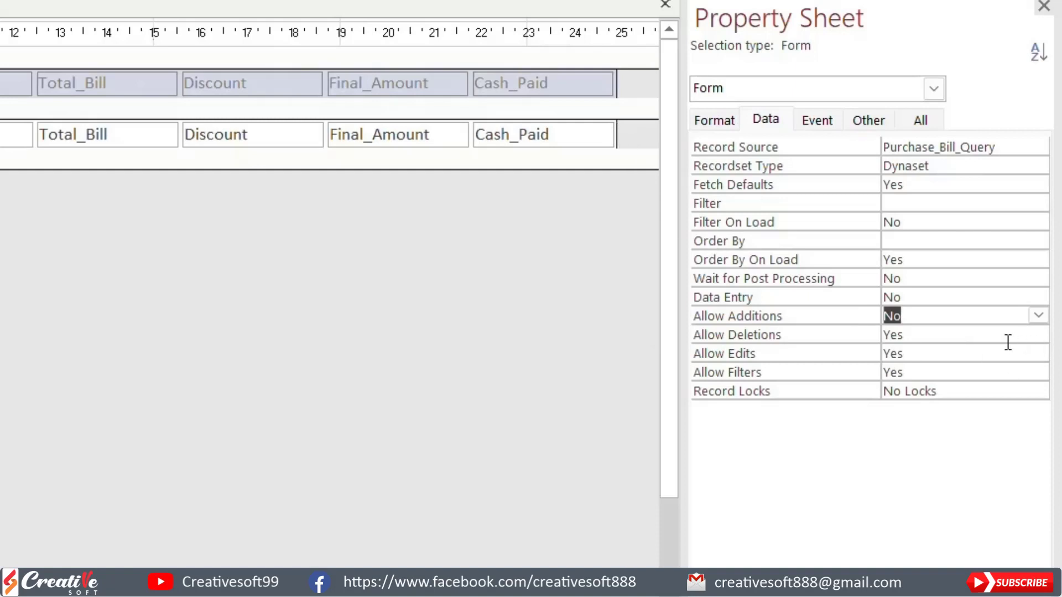
double_click(940, 353)
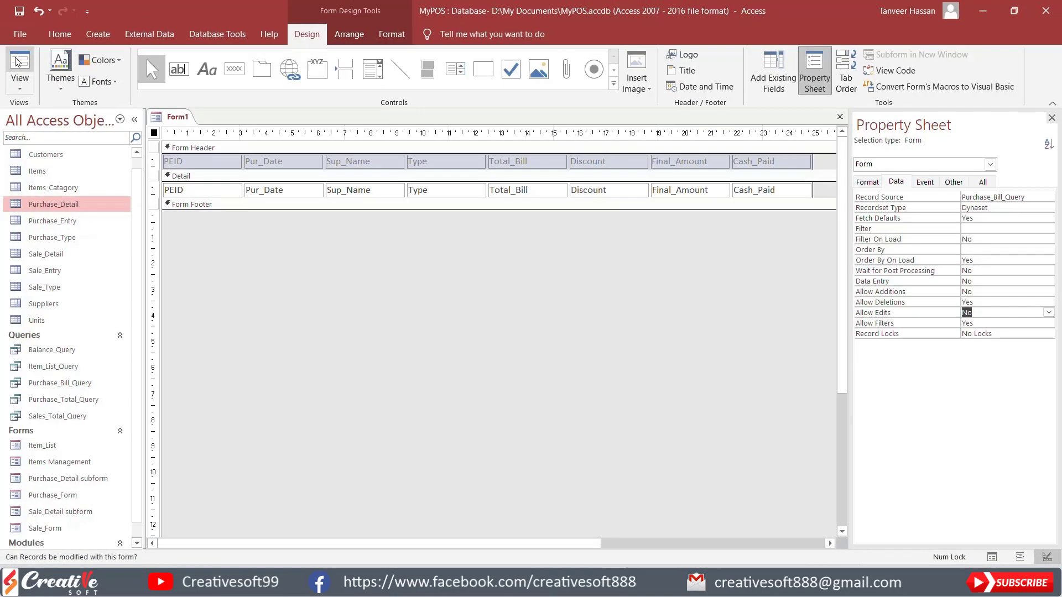
click(19, 64)
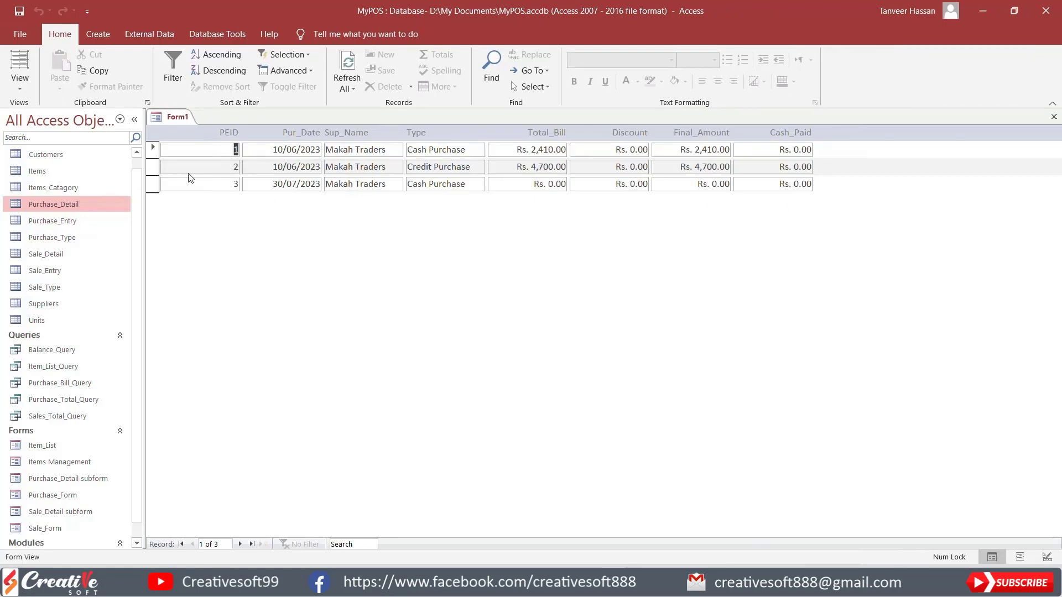
Step: In Layout View, narrow the PEID column to about half its width and change its heading to Bill No
click(19, 84)
click(44, 144)
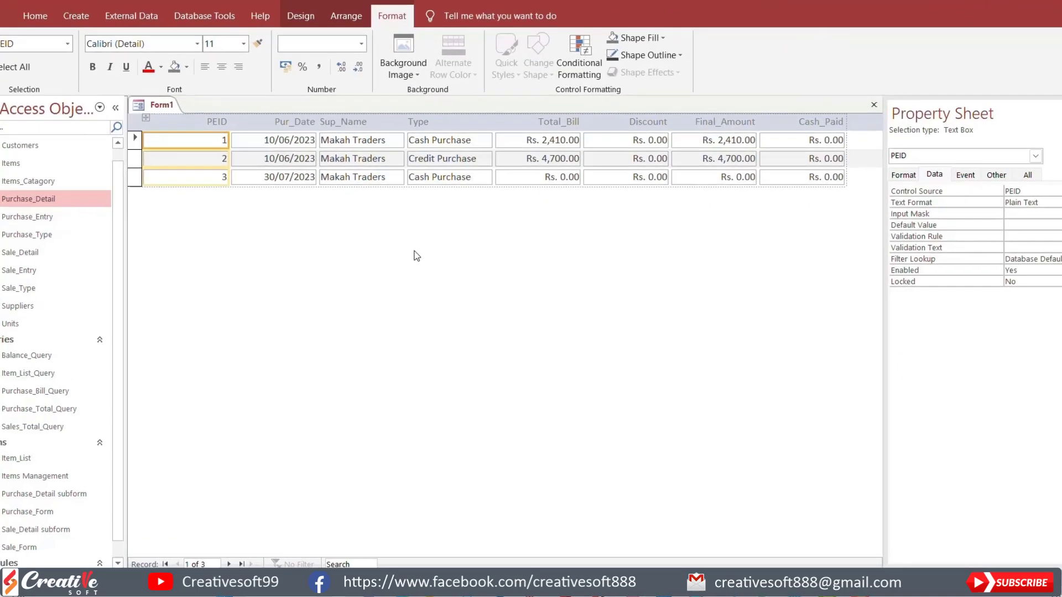
click(208, 122)
double_click(204, 123)
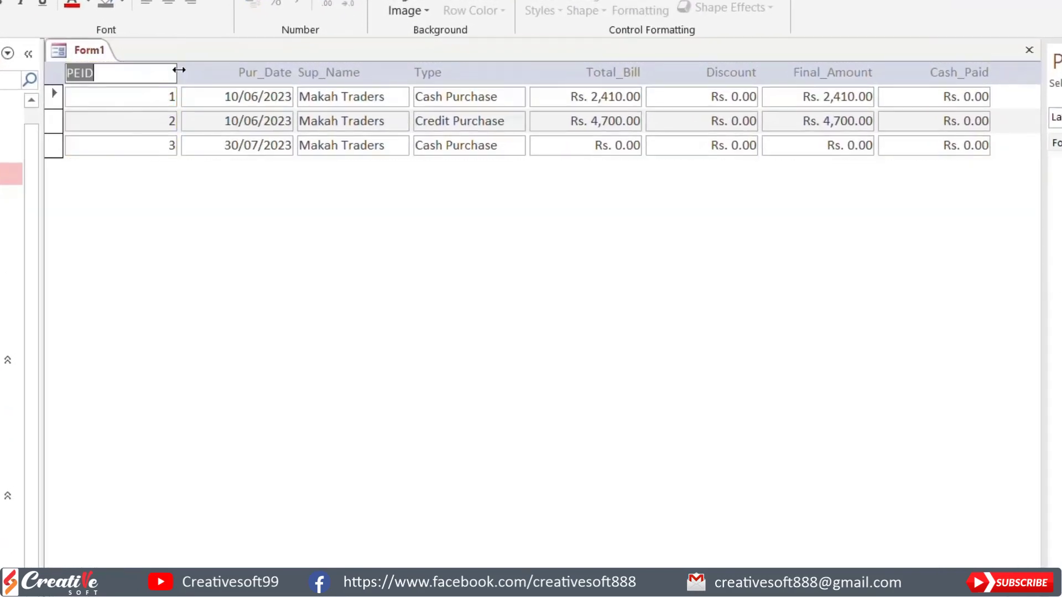
drag(179, 69, 118, 71)
double_click(105, 72)
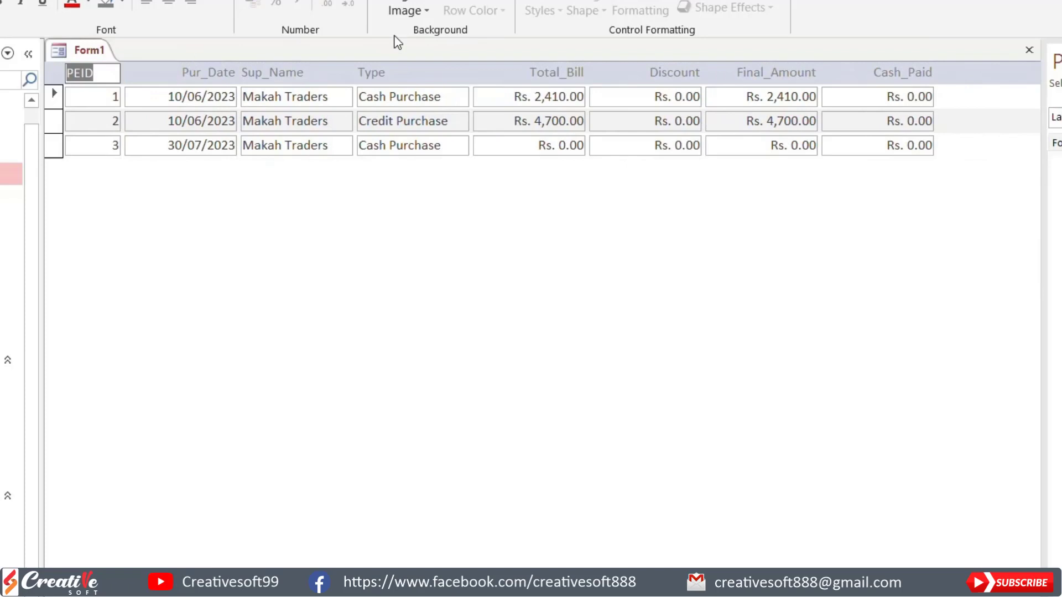
text(Bill No)
Step: Change the Pur_Date column heading to Purchase Date
double_click(199, 74)
click(195, 71)
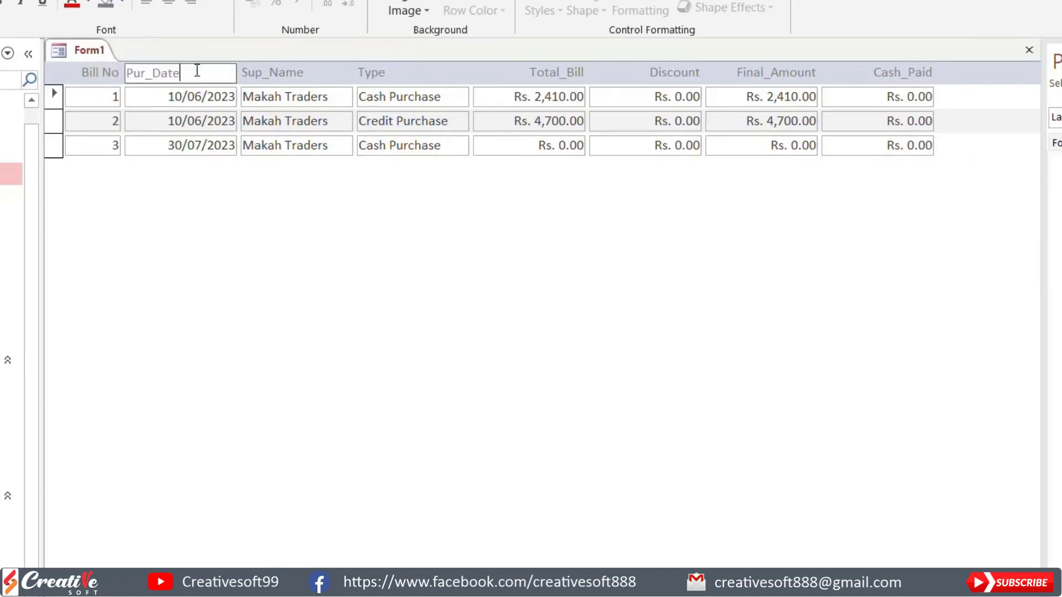
double_click(197, 71)
drag(193, 70, 114, 71)
text(Purchase Date)
Step: Change the Sup_Name heading to Supplier and the Type heading to Purchase Type
click(301, 73)
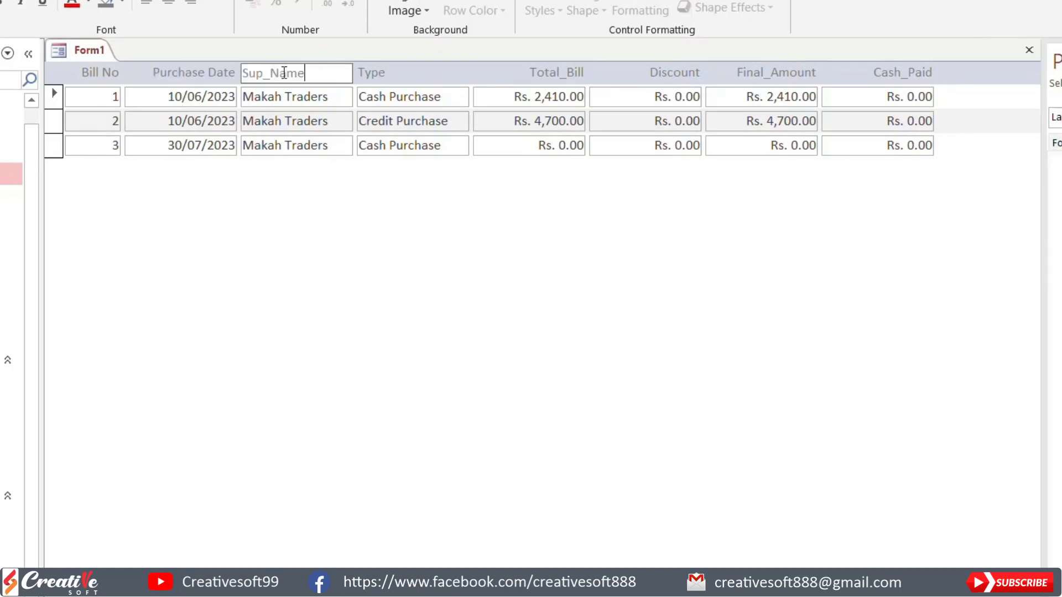
drag(304, 73, 209, 72)
text(Supplier)
click(442, 77)
double_click(433, 71)
text(Purchase Type)
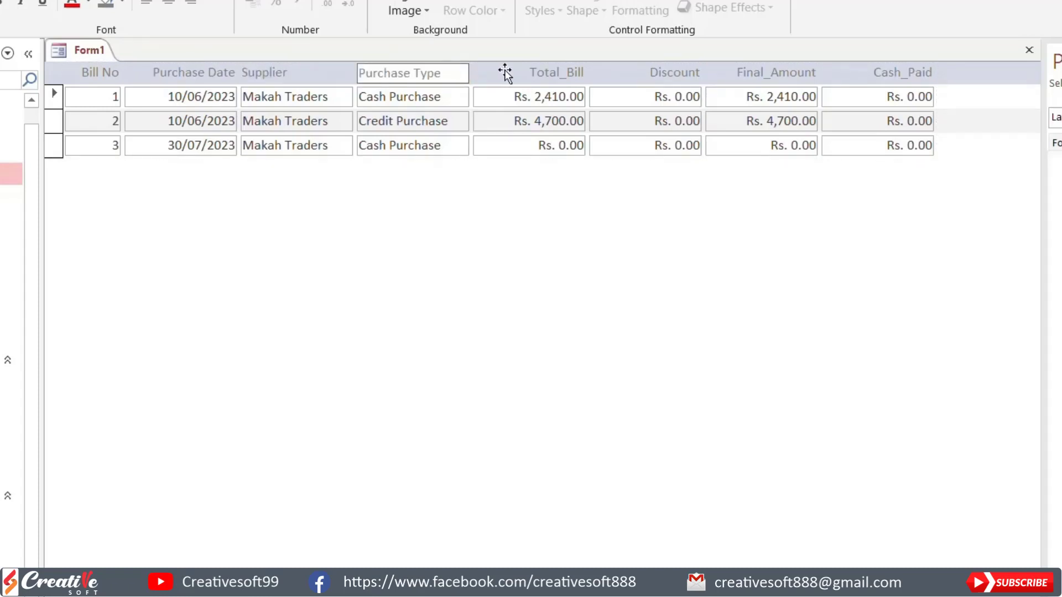
Step: Replace the underscores with spaces in the Total_Bill and Final_Amount headings so they read Total Bill and Final Amount
click(551, 74)
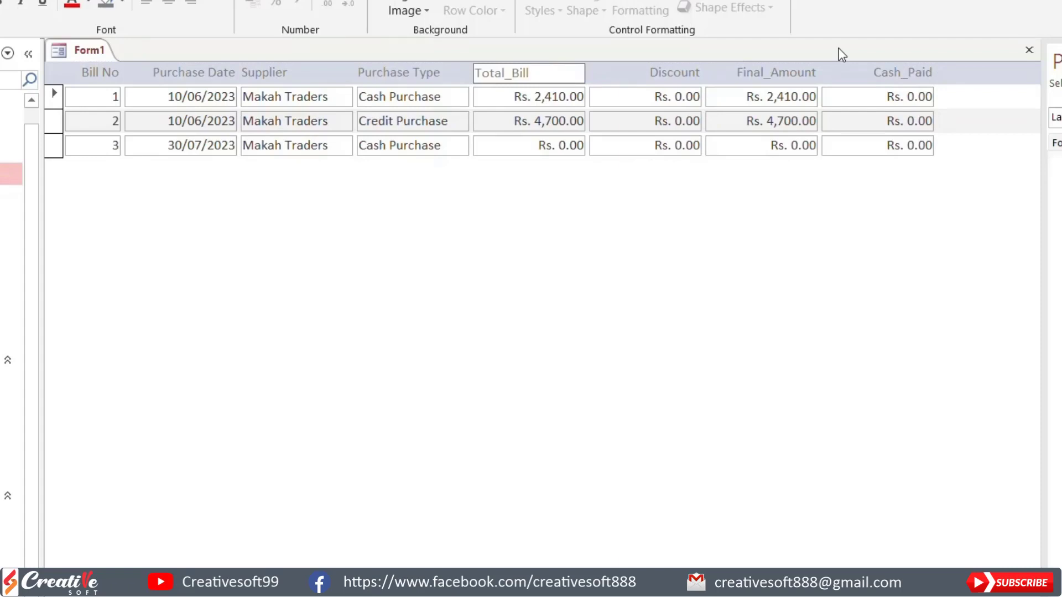
key(BackSpace)
key(BackSpace)
key(BackSpace)
key(BackSpace)
text(Bill)
key(Tab)
double_click(772, 72)
click(731, 77)
key(Delete)
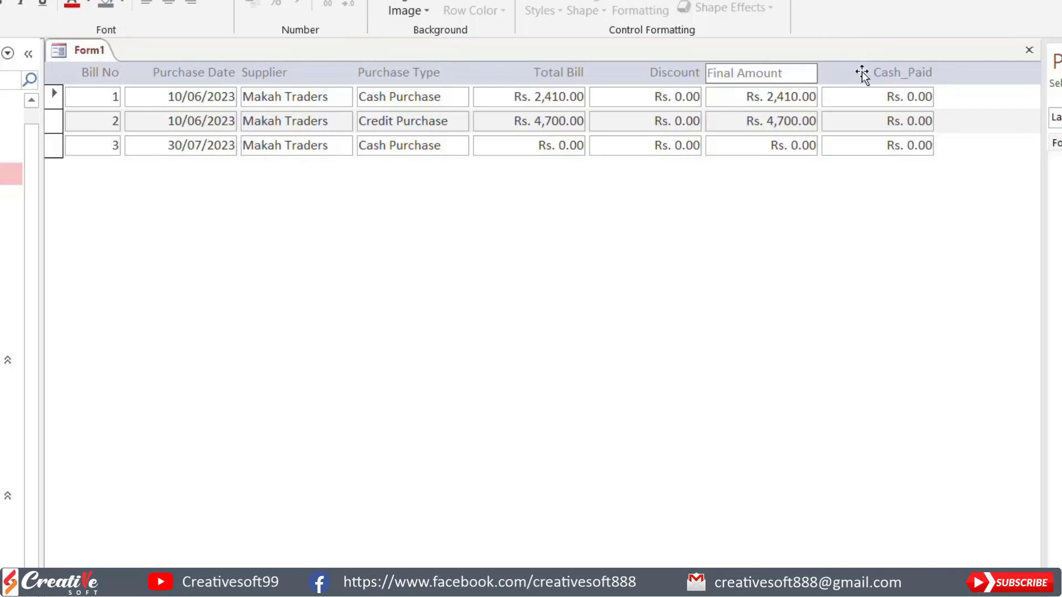
Step: Replace the underscore with a space in the Cash_Paid column heading so it reads Cash Paid
click(894, 74)
double_click(894, 74)
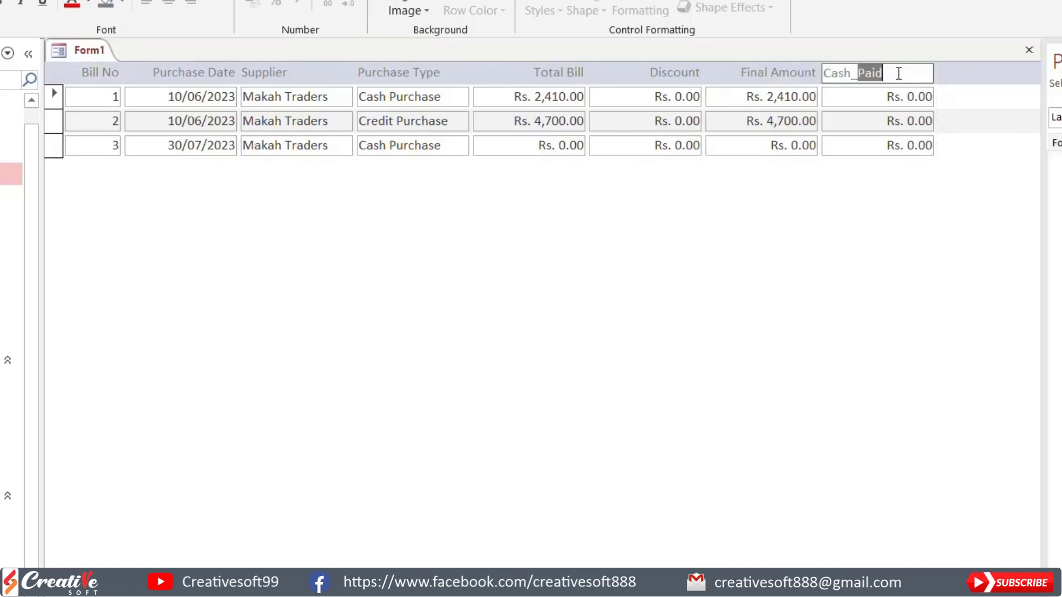
click(860, 73)
key(BackSpace)
click(743, 219)
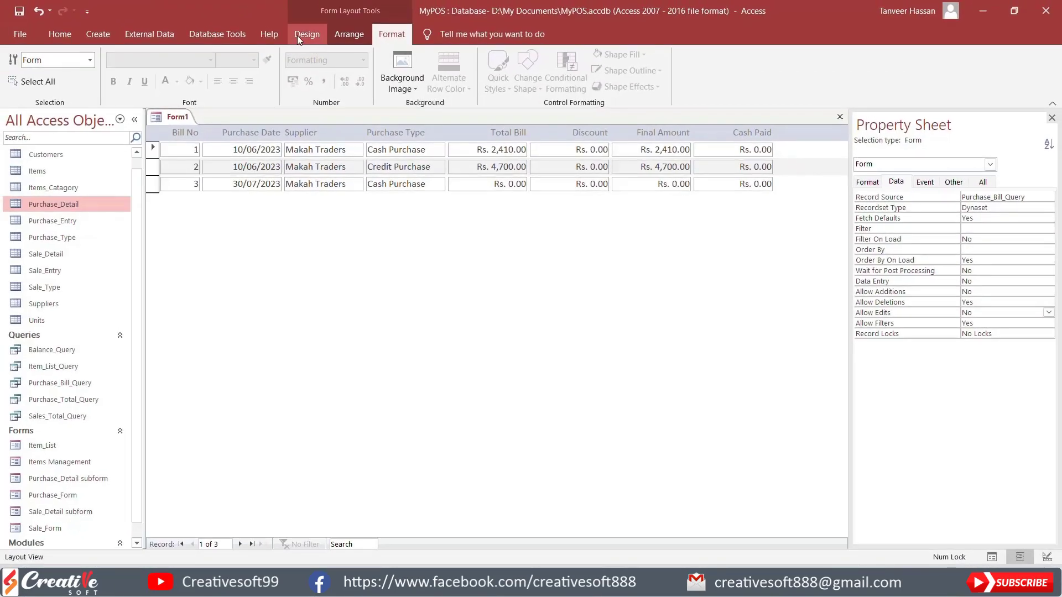
Step: Save the form as Purhcase_Bill_List_SubForm
click(302, 35)
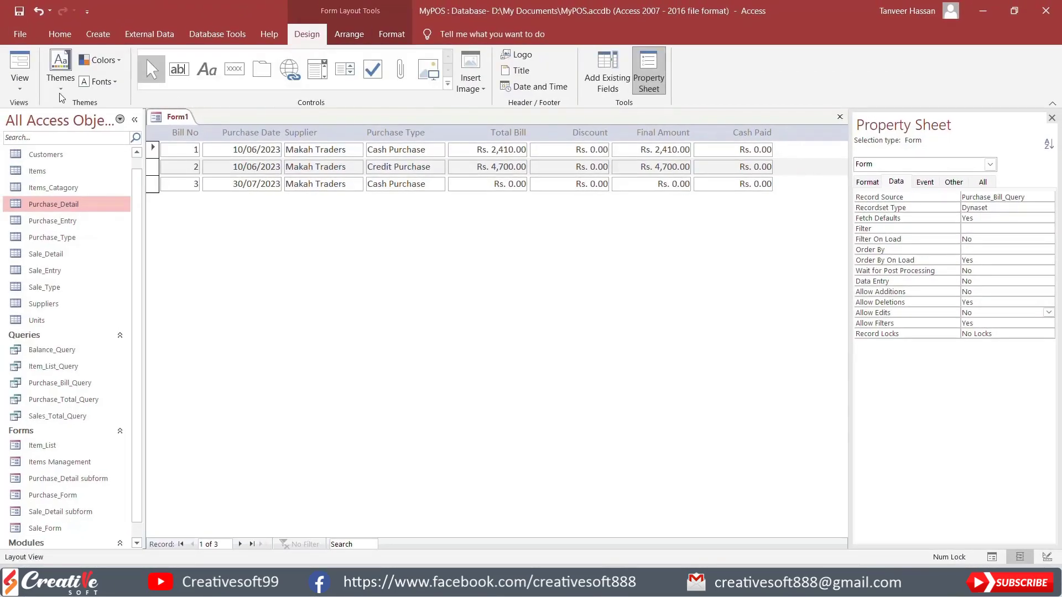
click(23, 85)
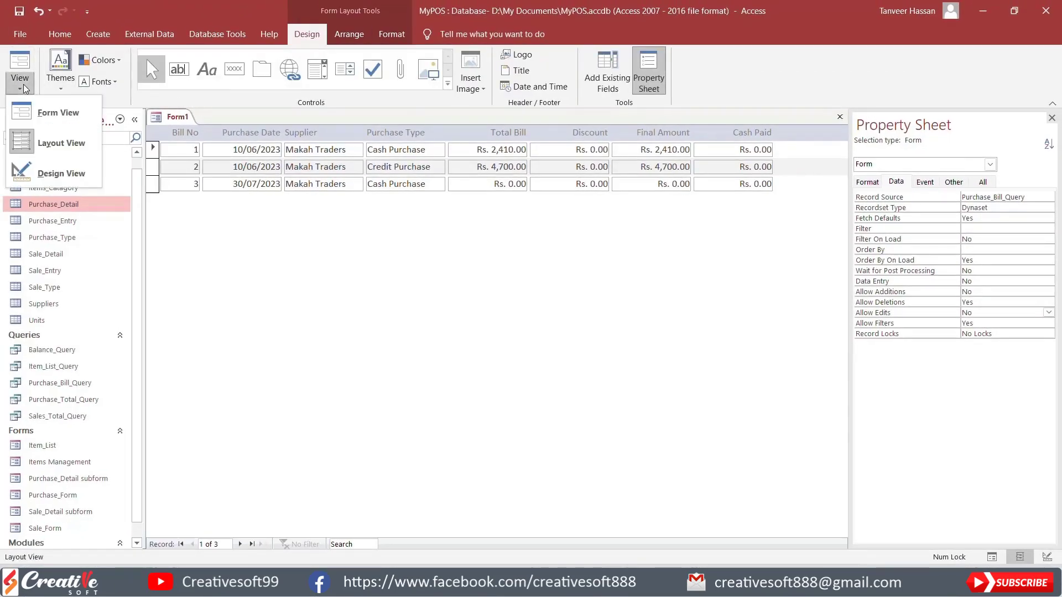
click(57, 174)
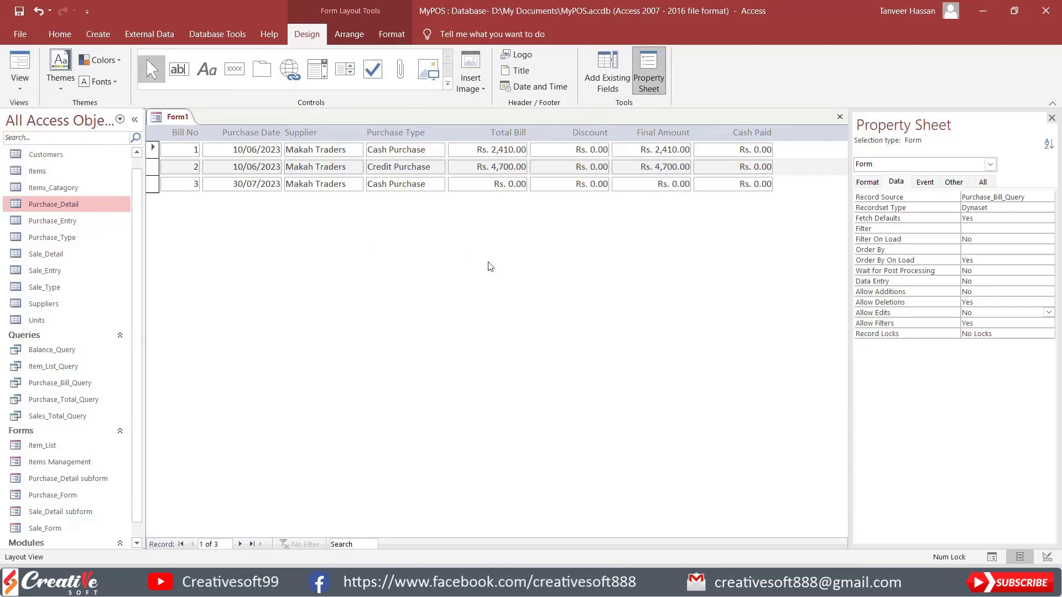
key(ctrl+s)
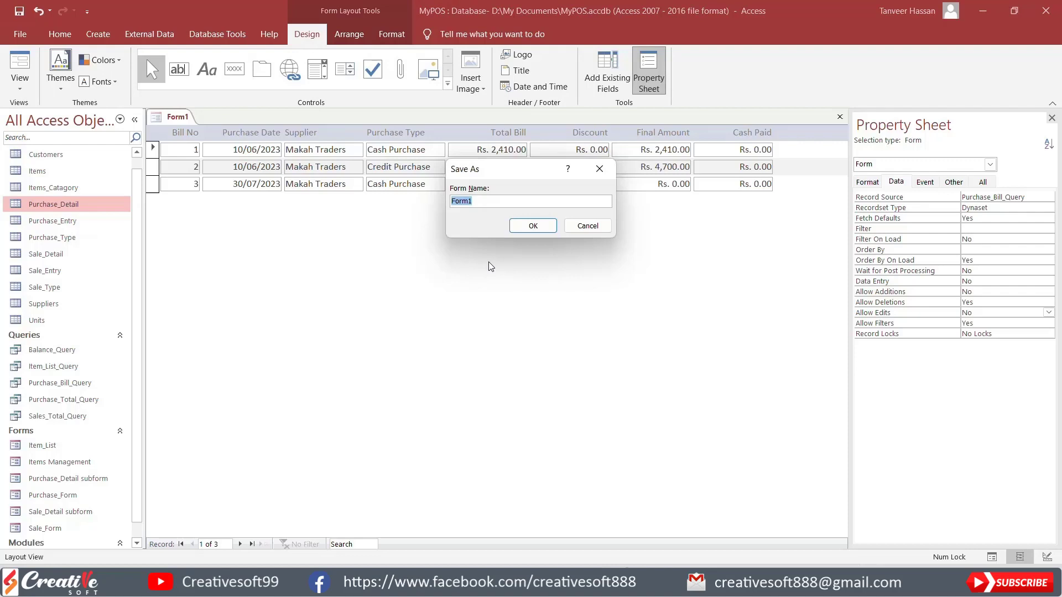
text(Purhcase_Bill_List_Sub)
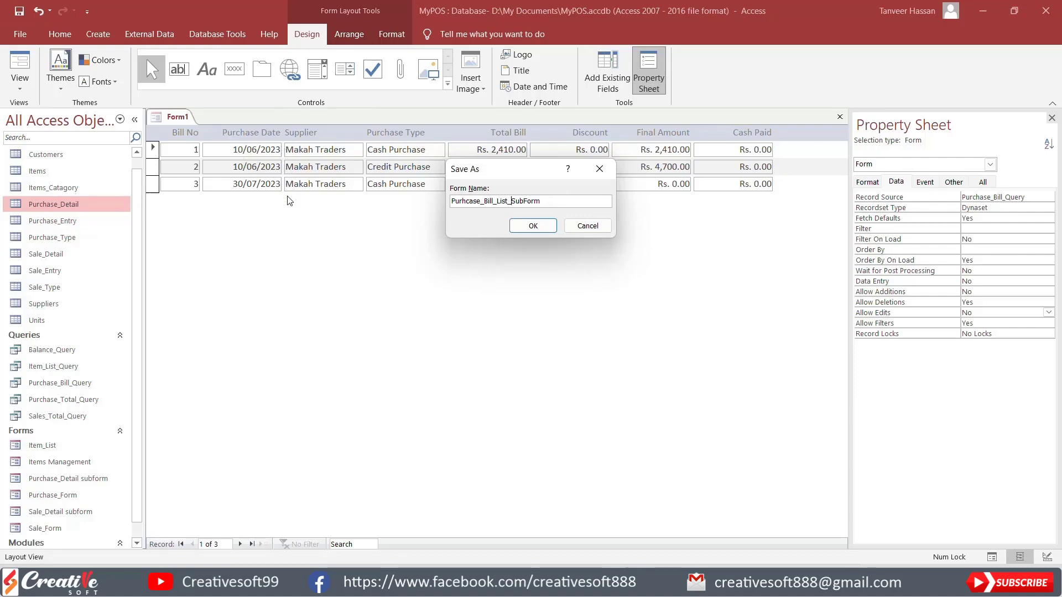
click(536, 227)
Step: In Design View, set the form's Pop Up and Modal properties to Yes
click(20, 83)
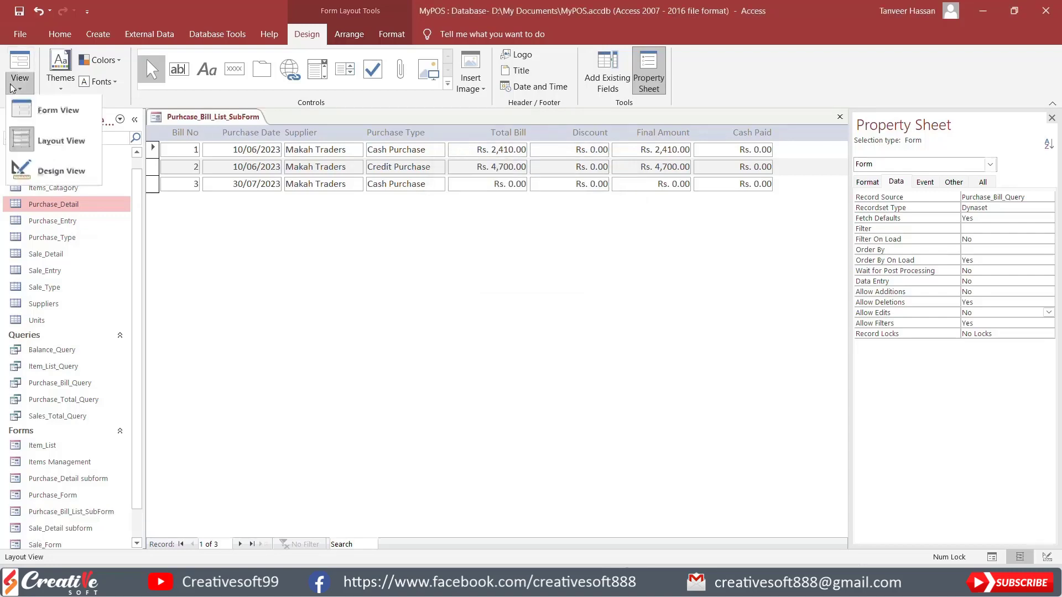
click(33, 173)
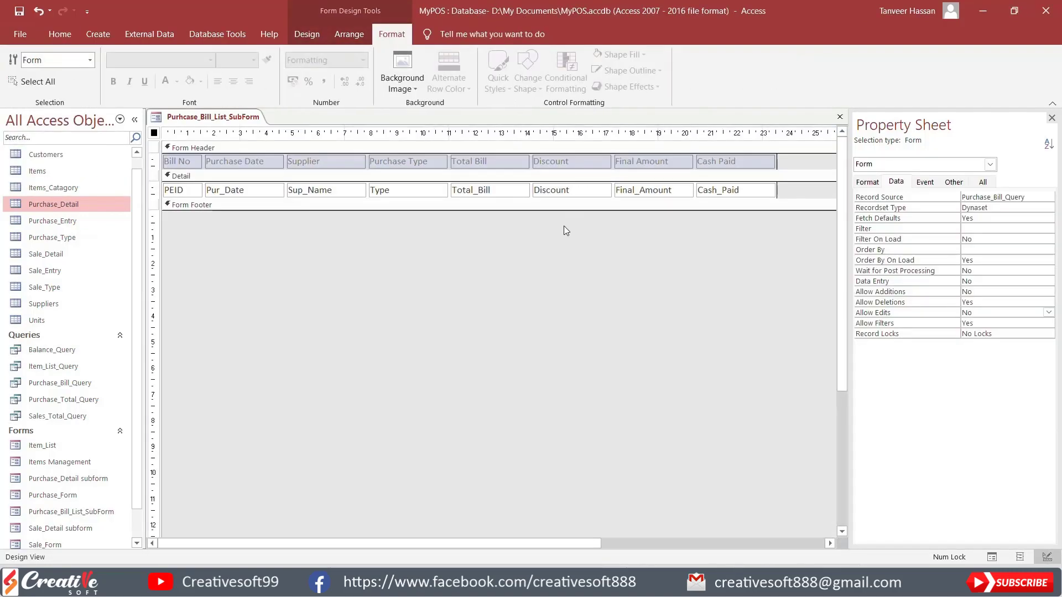
click(953, 182)
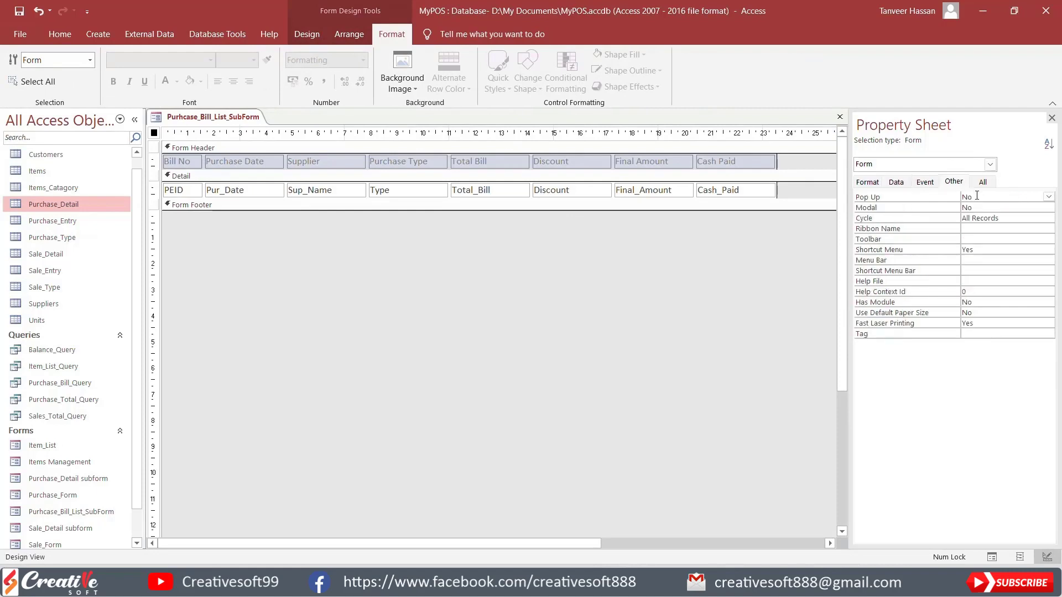
double_click(991, 196)
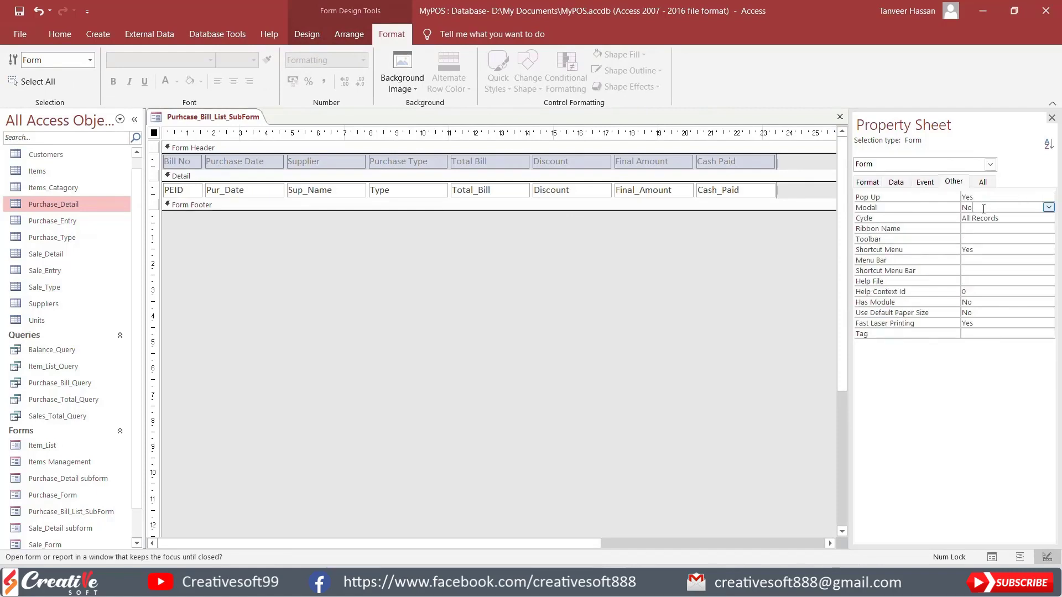
double_click(986, 207)
Step: Preview the form as a pop-up window in Form View and return to Design View
click(307, 34)
click(19, 65)
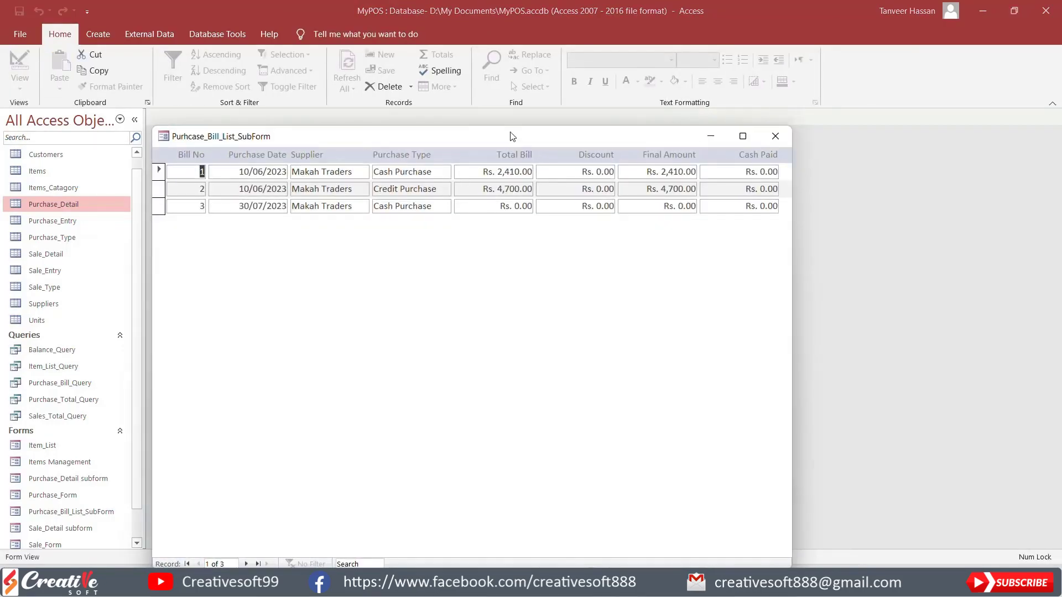
drag(510, 136, 547, 62)
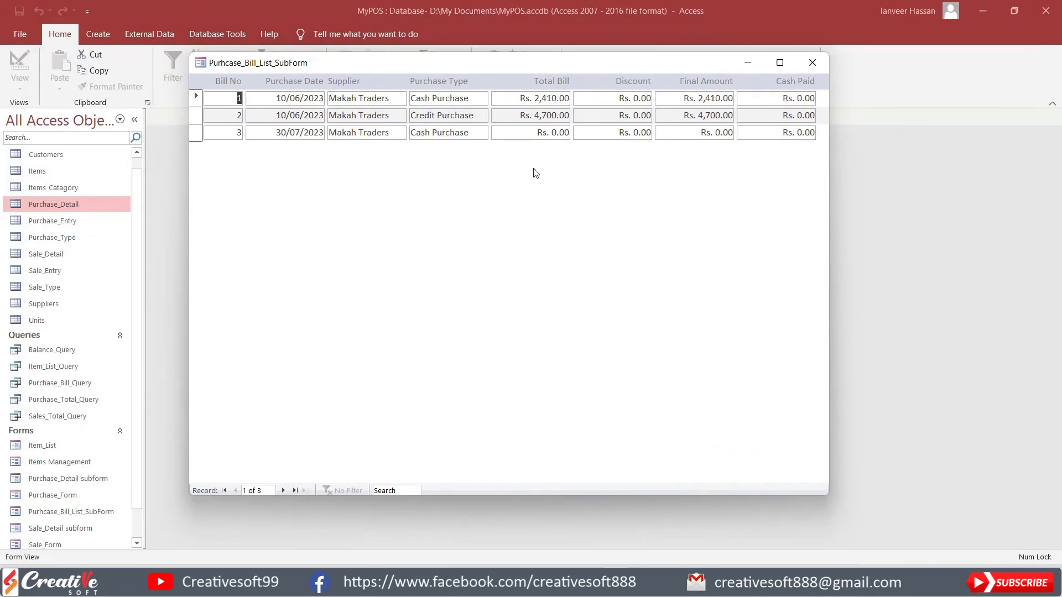
right_click(465, 207)
click(500, 244)
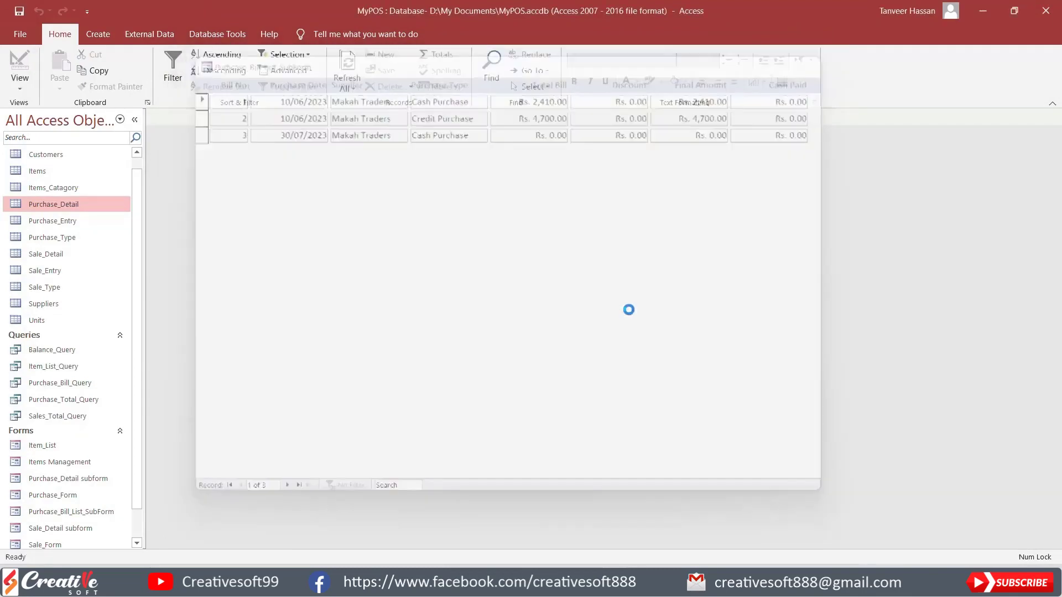
Step: Make the fill and outline of all heading labels and detail fields transparent
drag(791, 224, 179, 159)
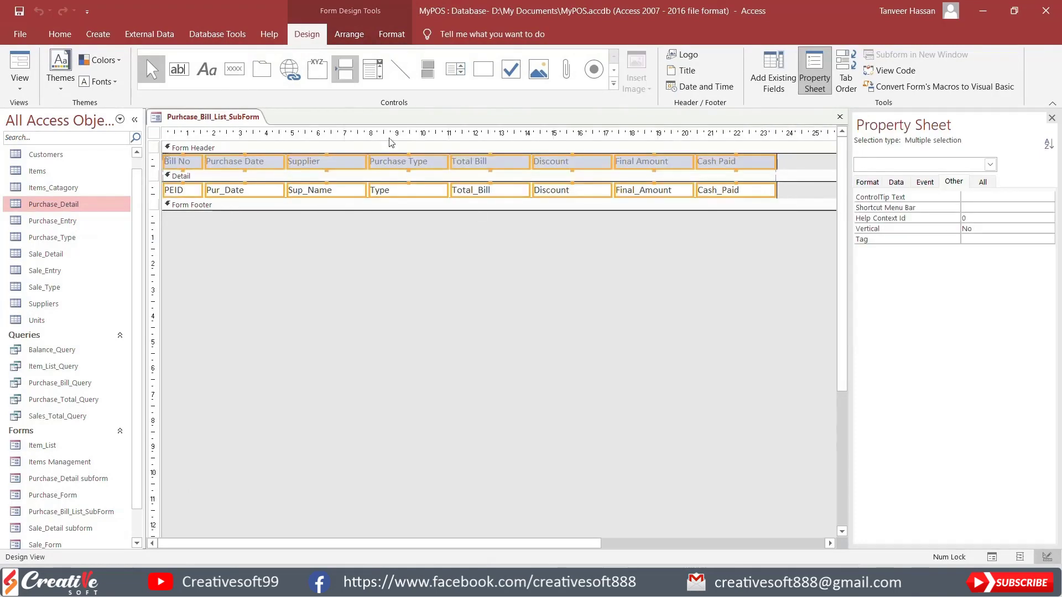
right_click(423, 166)
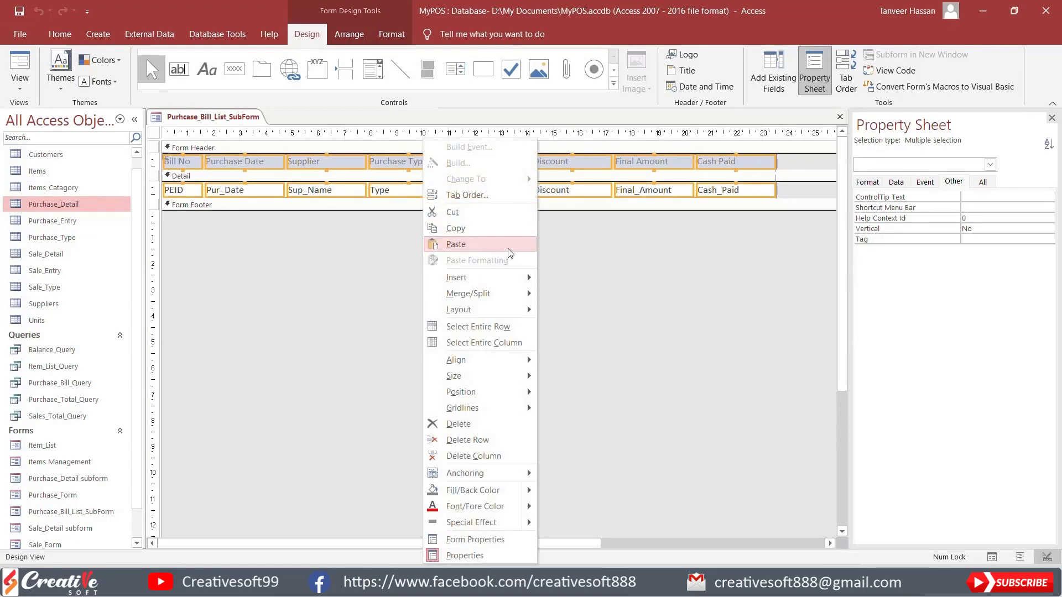
click(397, 35)
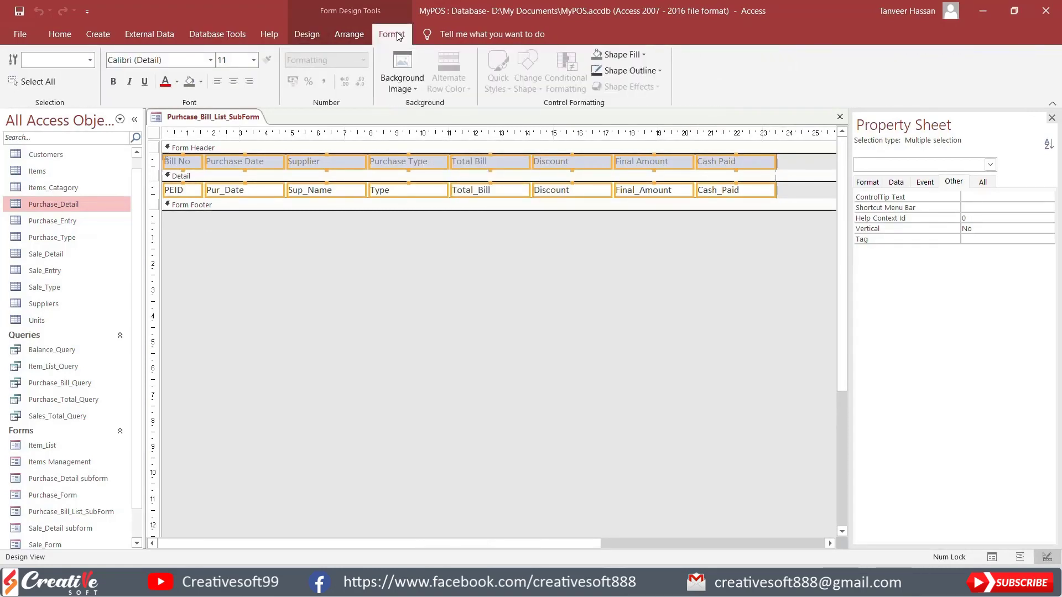
click(628, 49)
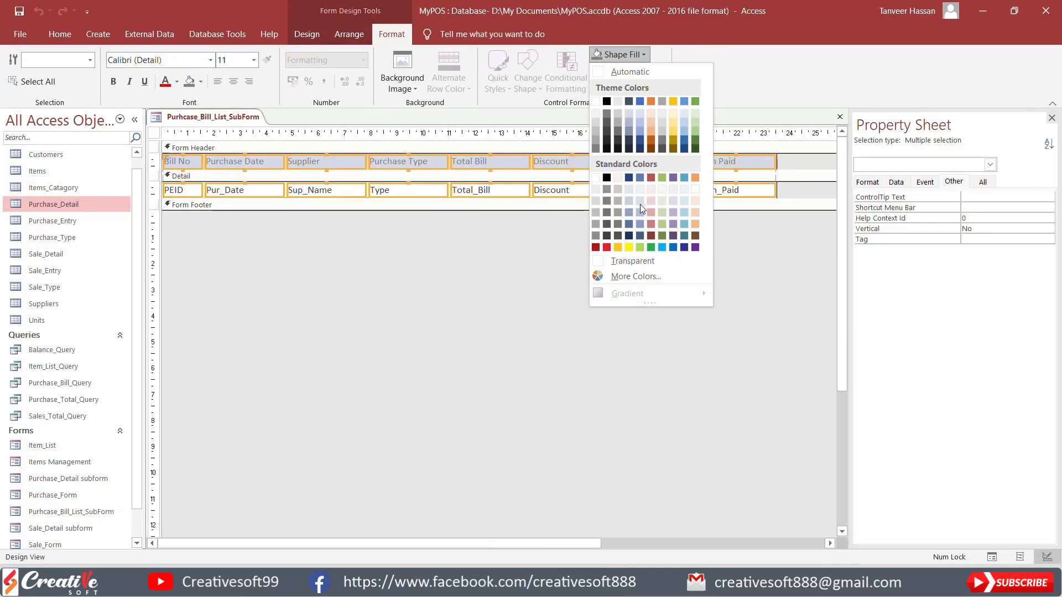
click(632, 261)
click(628, 70)
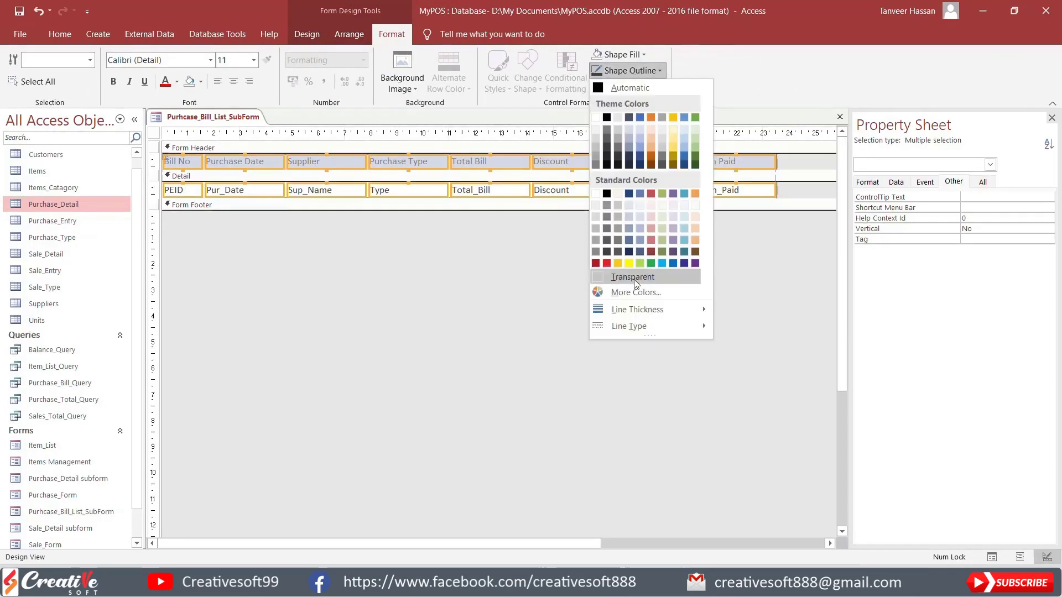
click(632, 277)
Step: Give the selected controls both horizontal and vertical gridlines, with Narrow control margins and no control padding
right_click(491, 164)
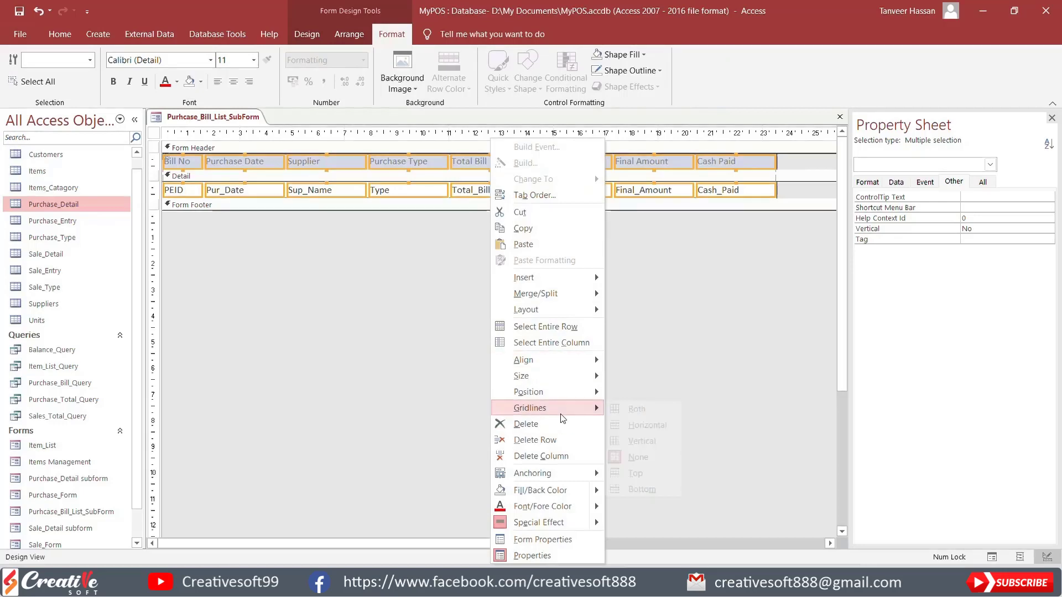
click(636, 412)
click(351, 38)
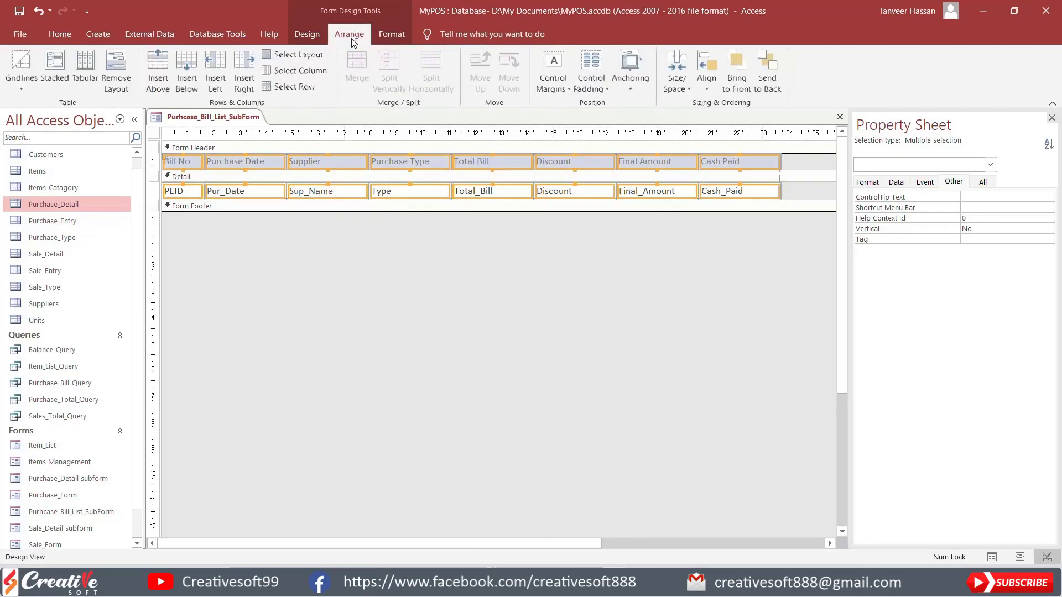
click(560, 83)
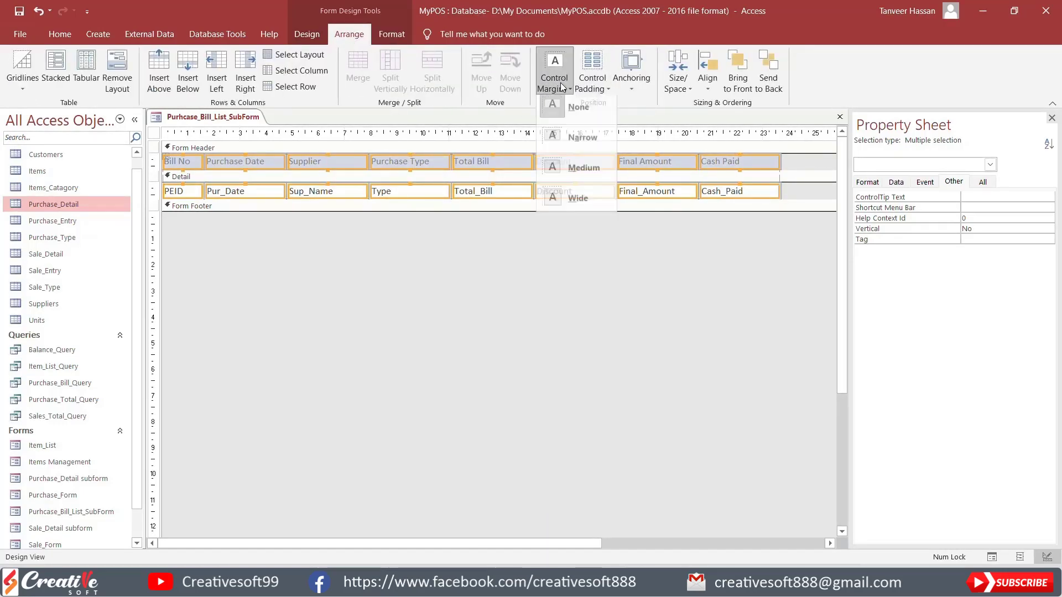
click(566, 144)
click(593, 82)
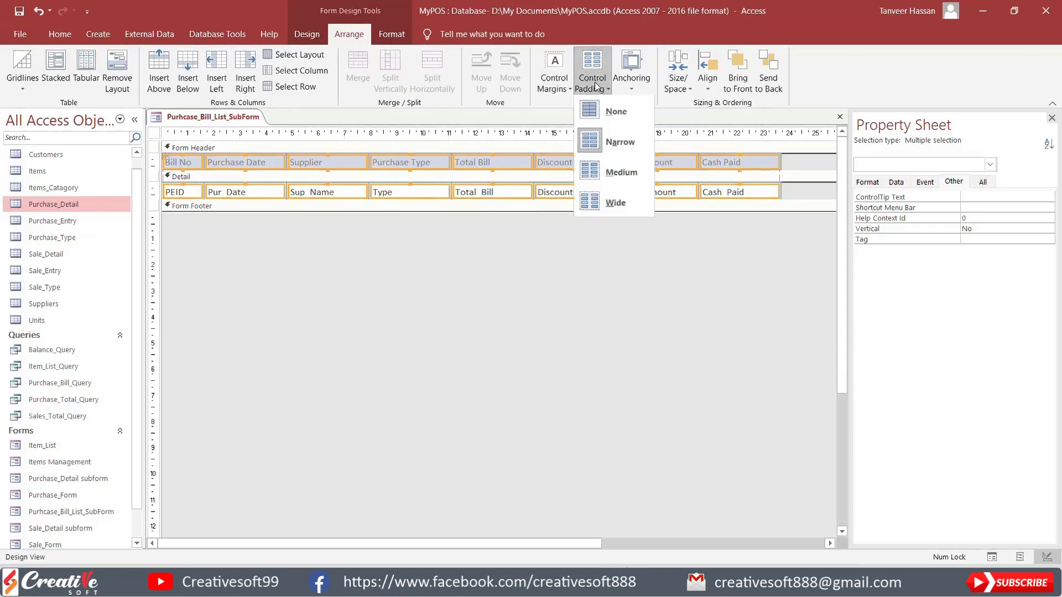
click(603, 110)
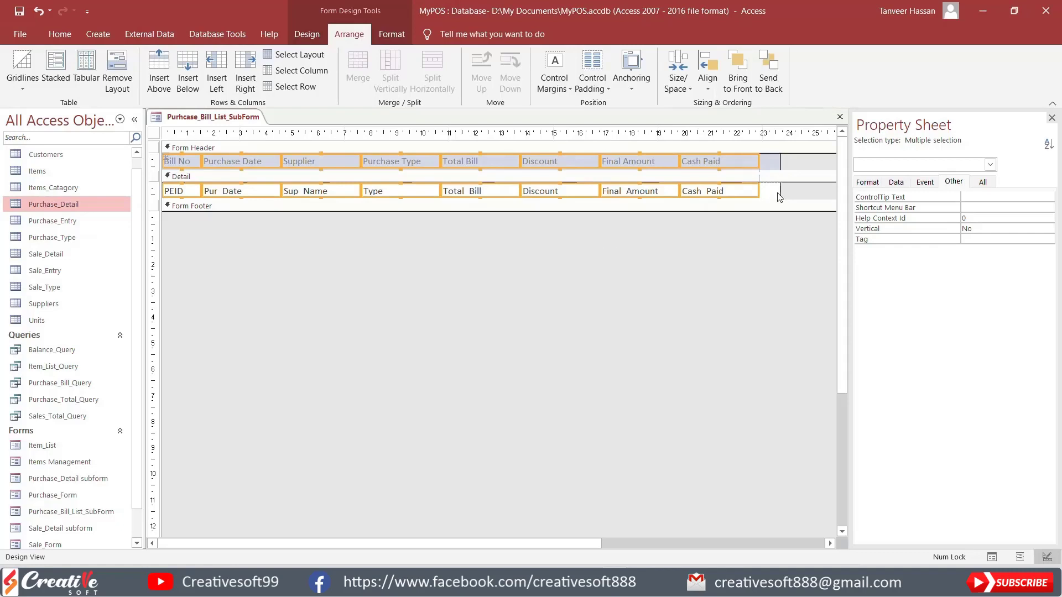
Step: Shrink the section heights to fit their controls and set the Form Header's fill to Automatic
click(795, 192)
drag(800, 200, 794, 158)
click(652, 156)
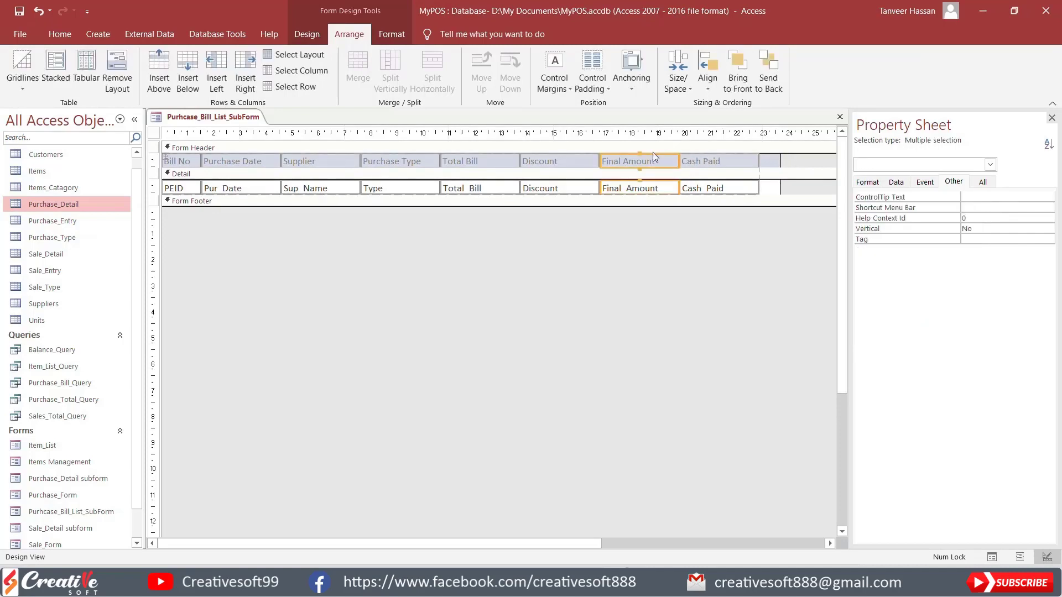
click(648, 147)
click(401, 43)
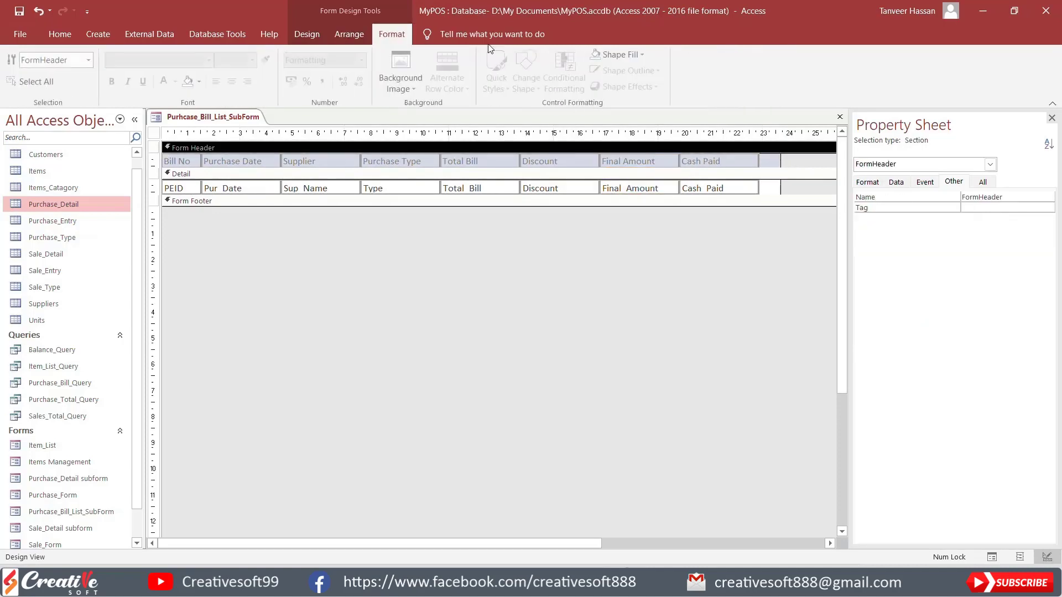
click(640, 53)
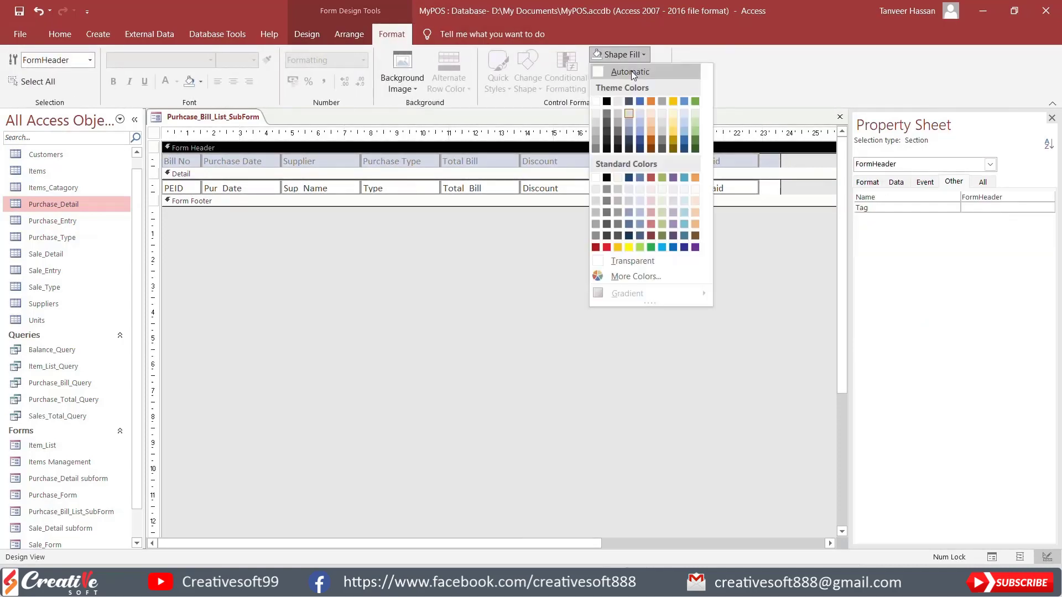
click(631, 71)
click(615, 244)
Step: Set the font color of all heading labels and detail fields to black
drag(763, 236, 182, 158)
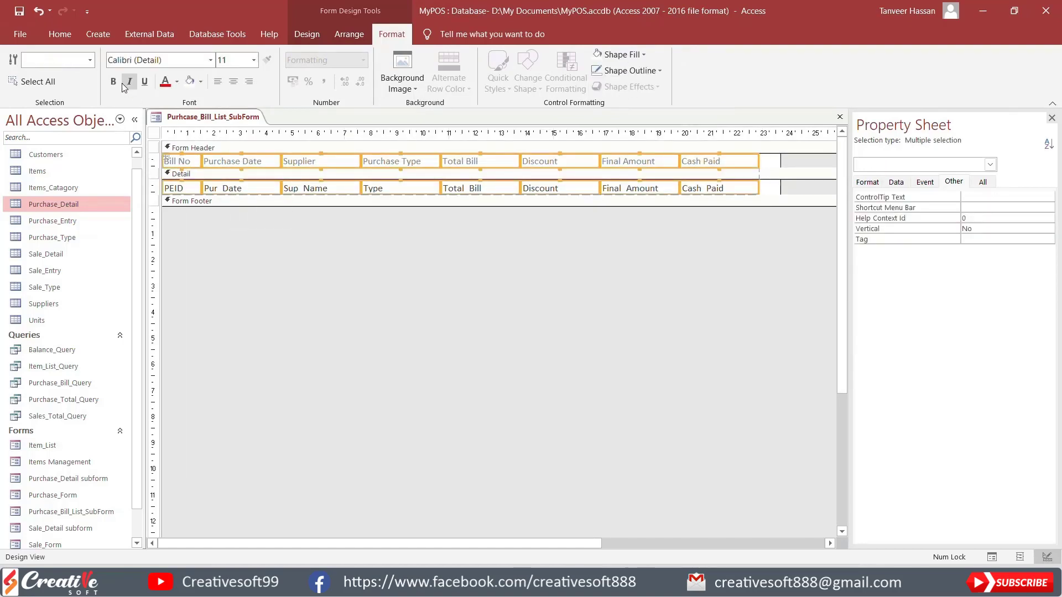
click(177, 81)
click(188, 95)
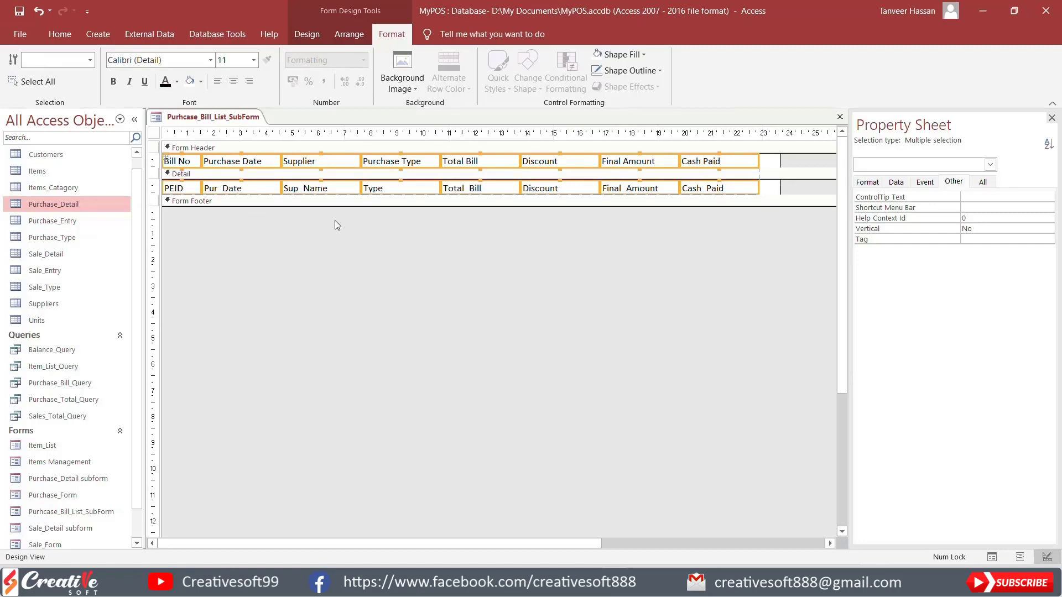
click(334, 220)
Step: Check the gridlines and black text of the records in Form View, and return to Design View
click(304, 32)
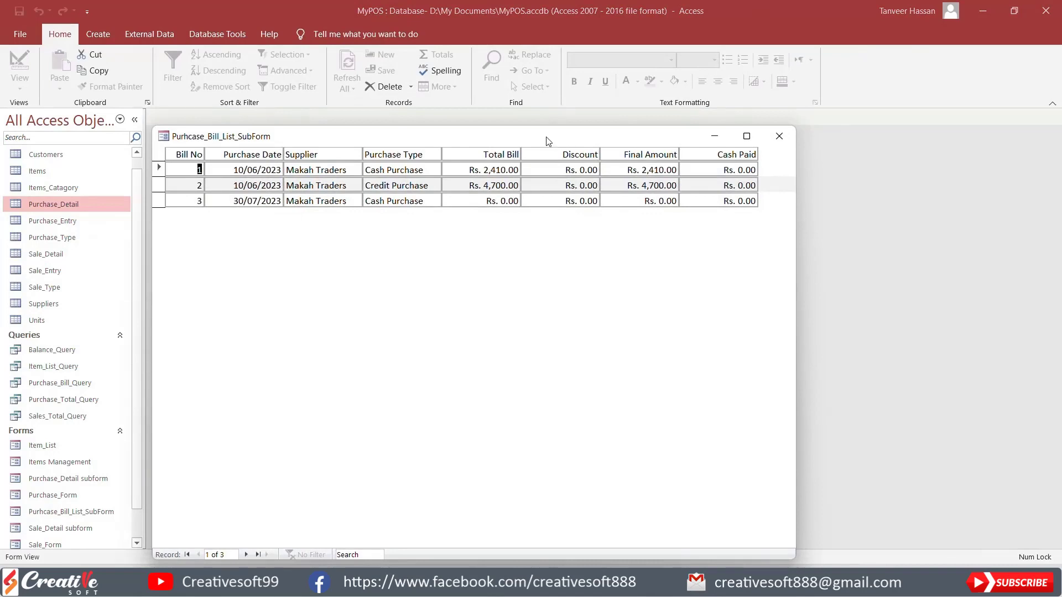
drag(547, 138, 665, 81)
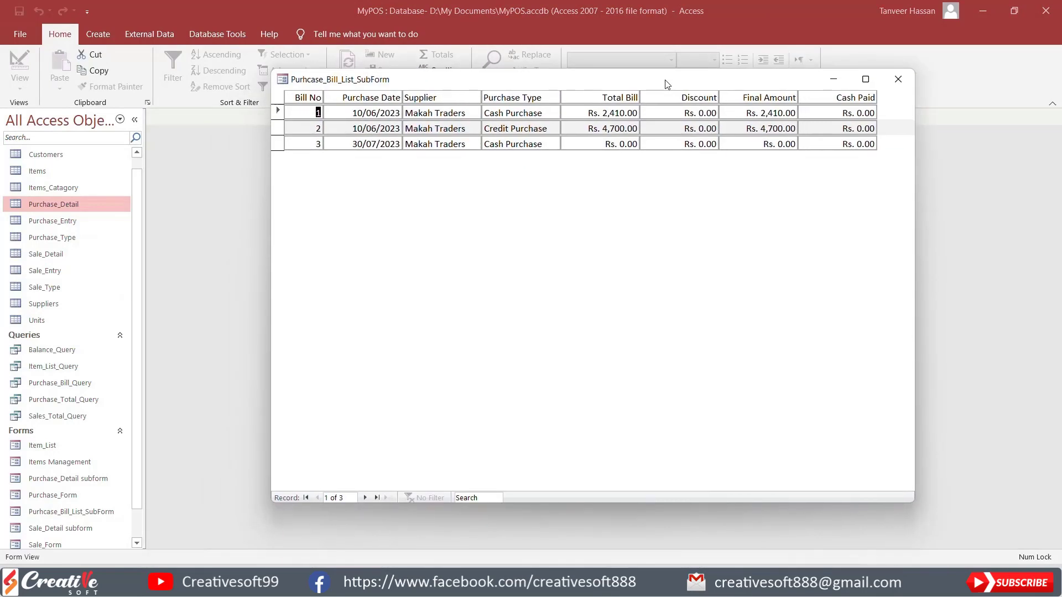
right_click(663, 215)
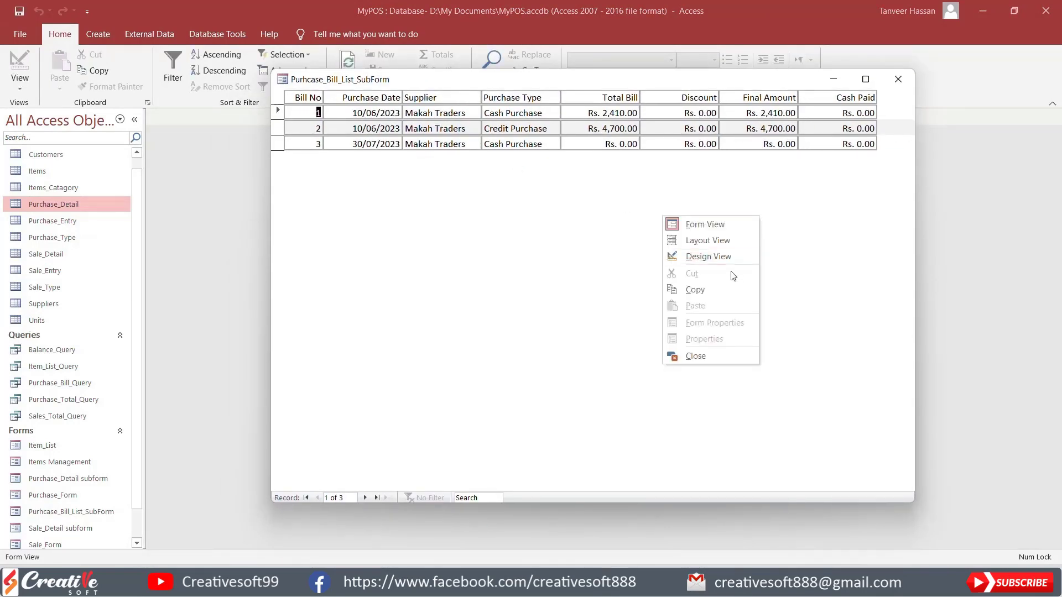
click(710, 256)
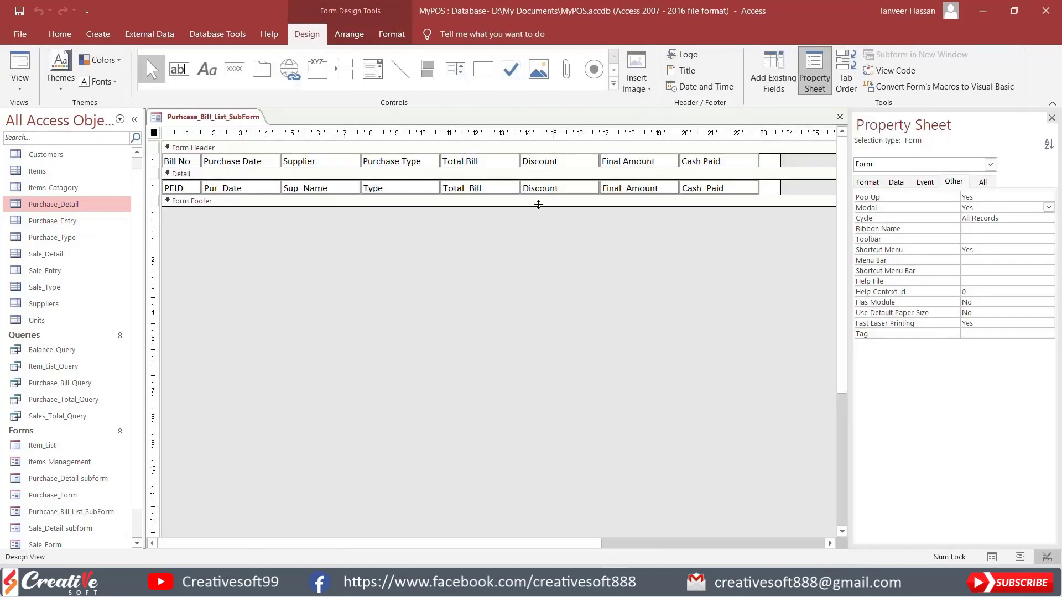
Step: Set the alternate row color of the form's Detail section to No Color
click(536, 174)
click(392, 34)
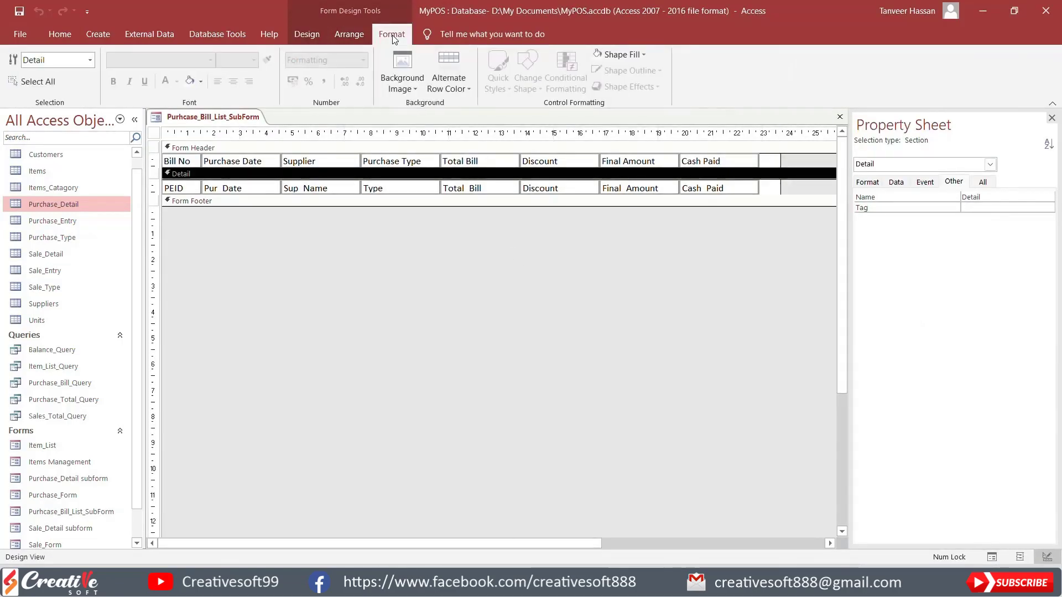
click(453, 86)
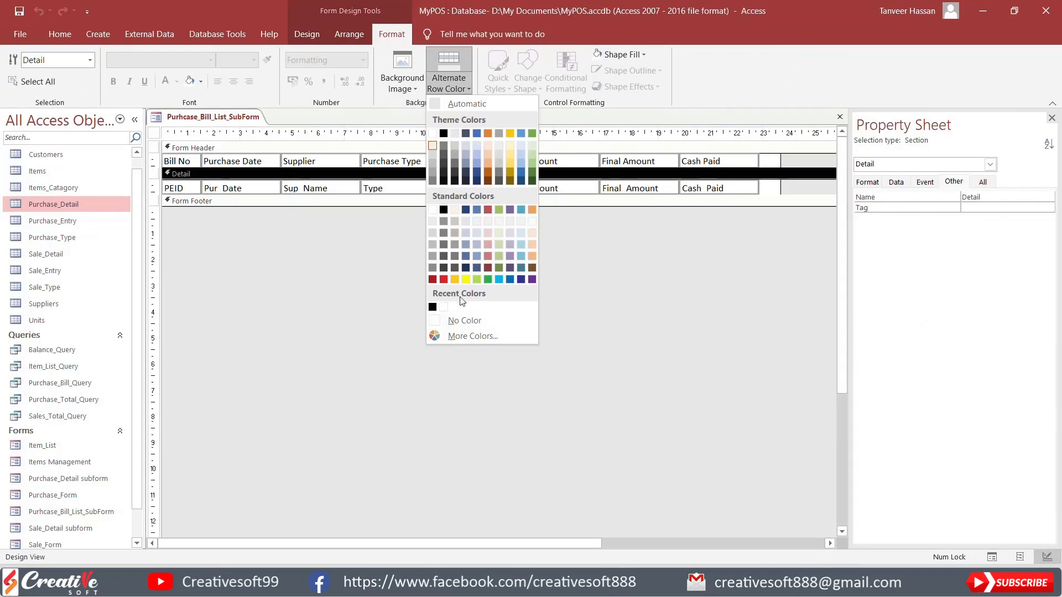
click(455, 320)
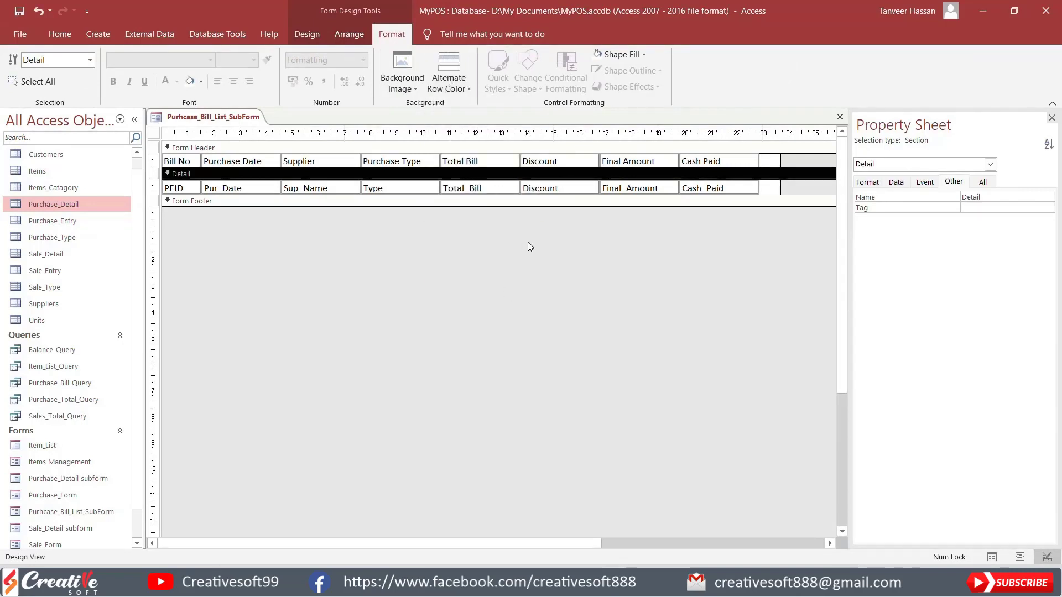
drag(794, 195, 794, 194)
Step: Try a medium gray font color on all the detail fields
drag(768, 256, 181, 191)
click(178, 83)
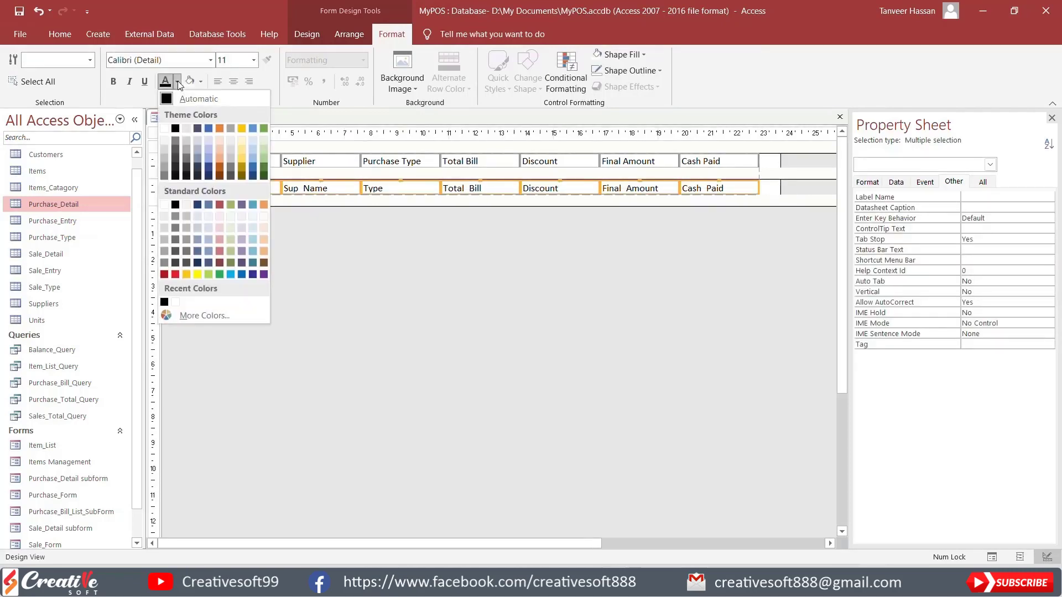
click(176, 142)
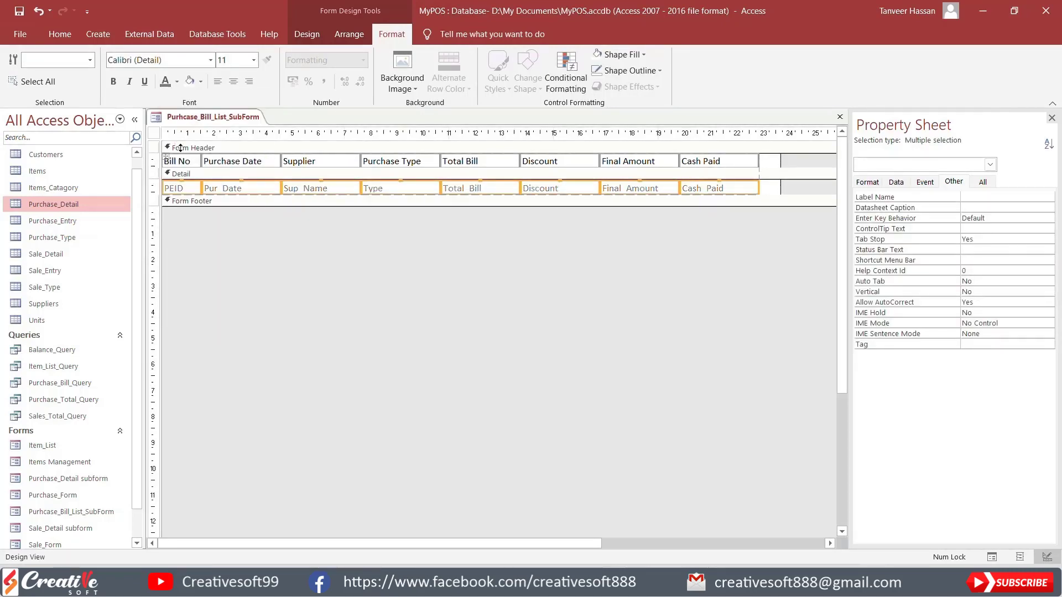
click(327, 250)
Step: Check the gray record text and the rows without alternate color in Form View, and return to Design View
click(307, 35)
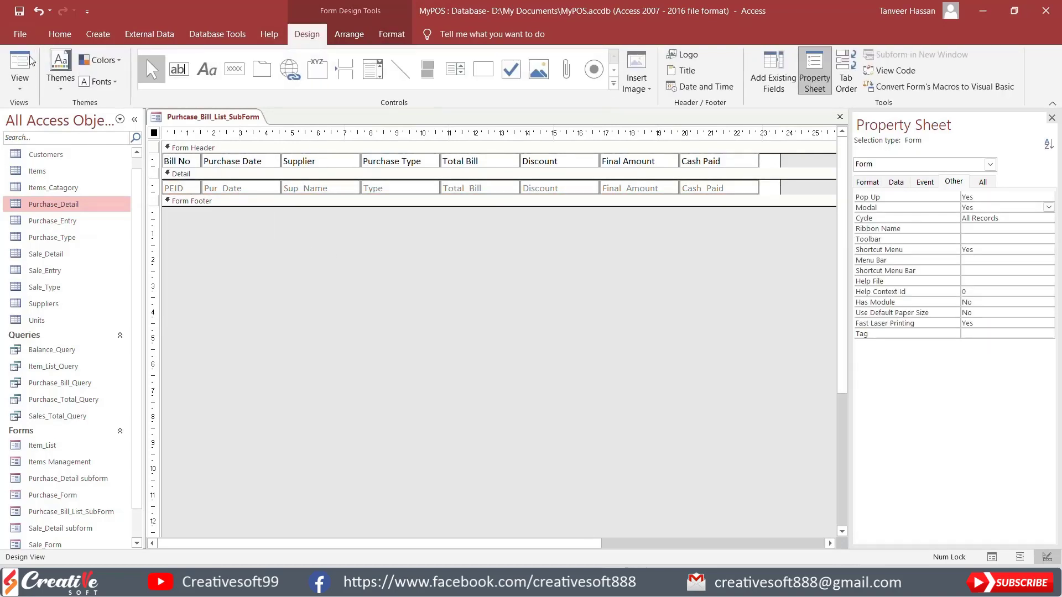
click(19, 66)
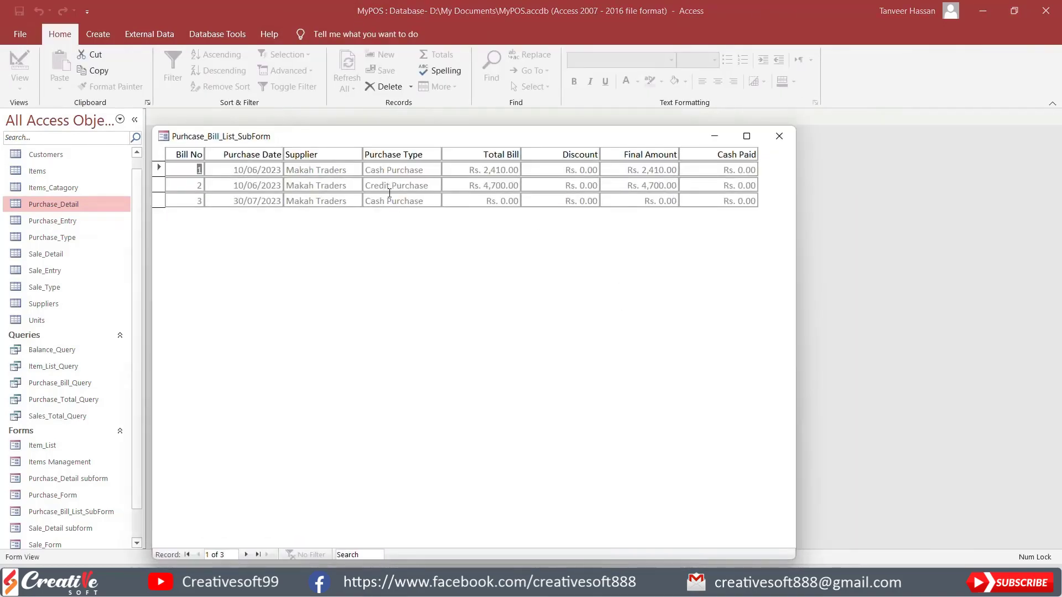
right_click(718, 233)
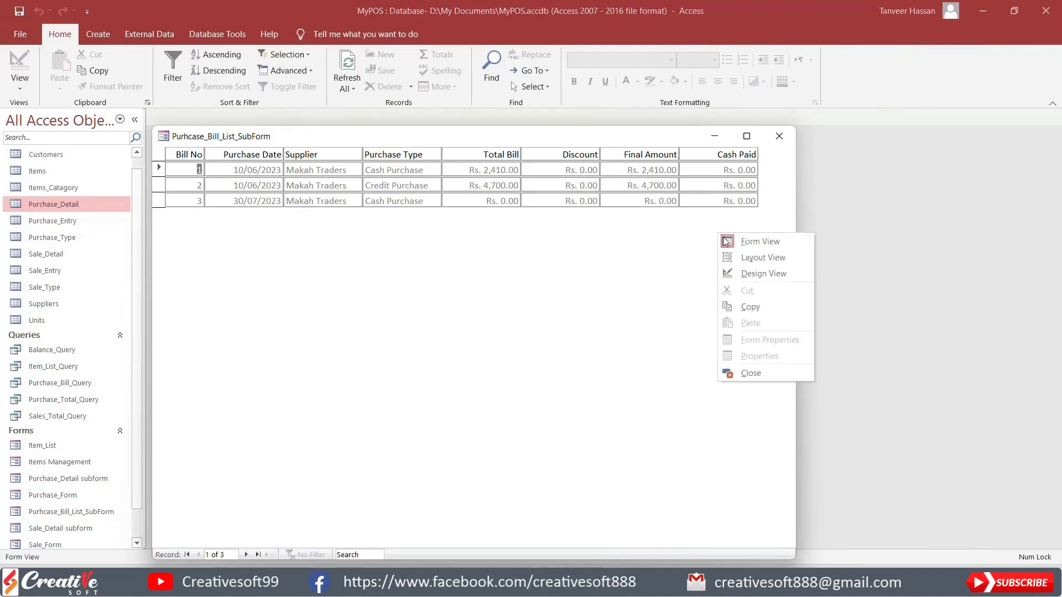
click(760, 273)
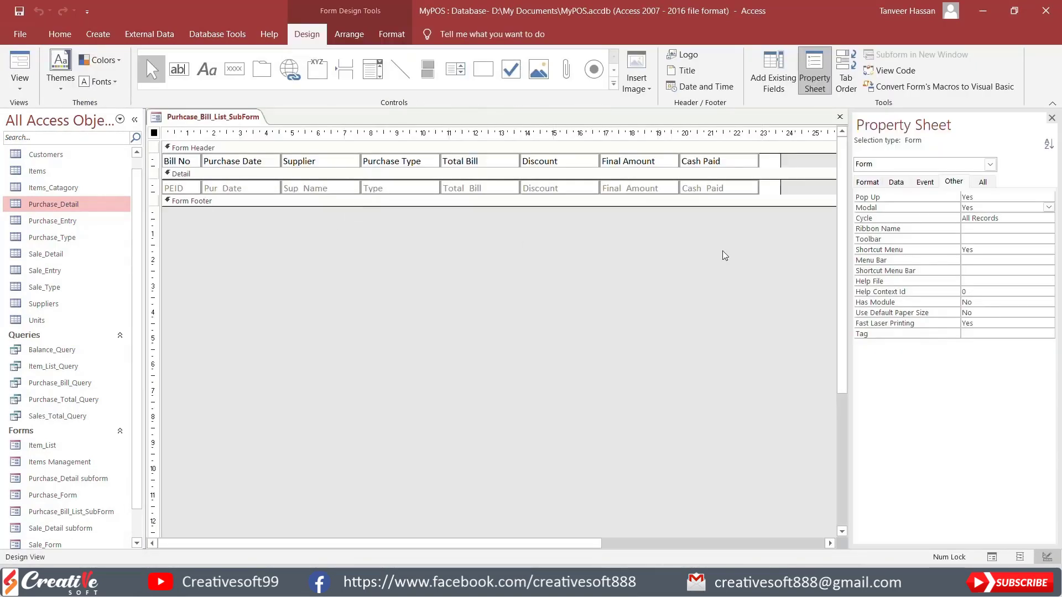
Step: Set the font color of all detail fields to a dark gray shade from the theme's black column
drag(724, 256, 181, 183)
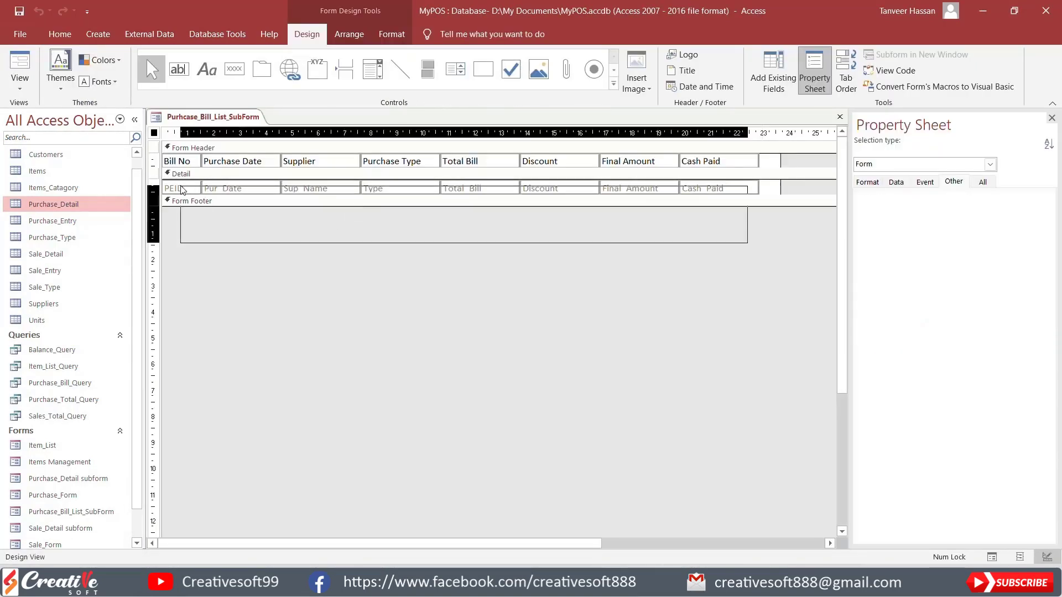
click(389, 35)
click(177, 81)
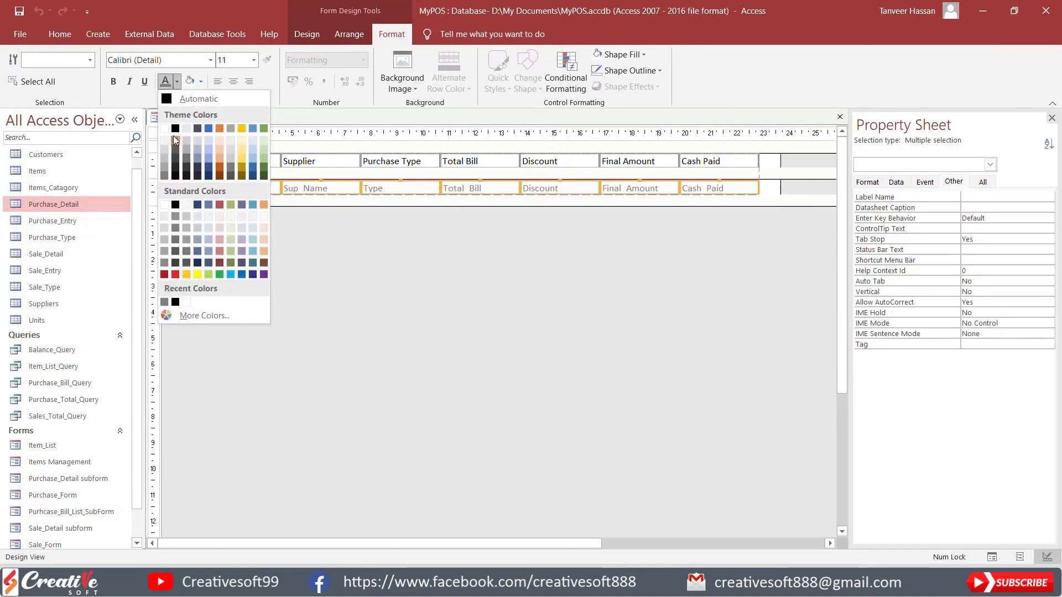
click(175, 150)
click(177, 81)
click(176, 157)
click(354, 264)
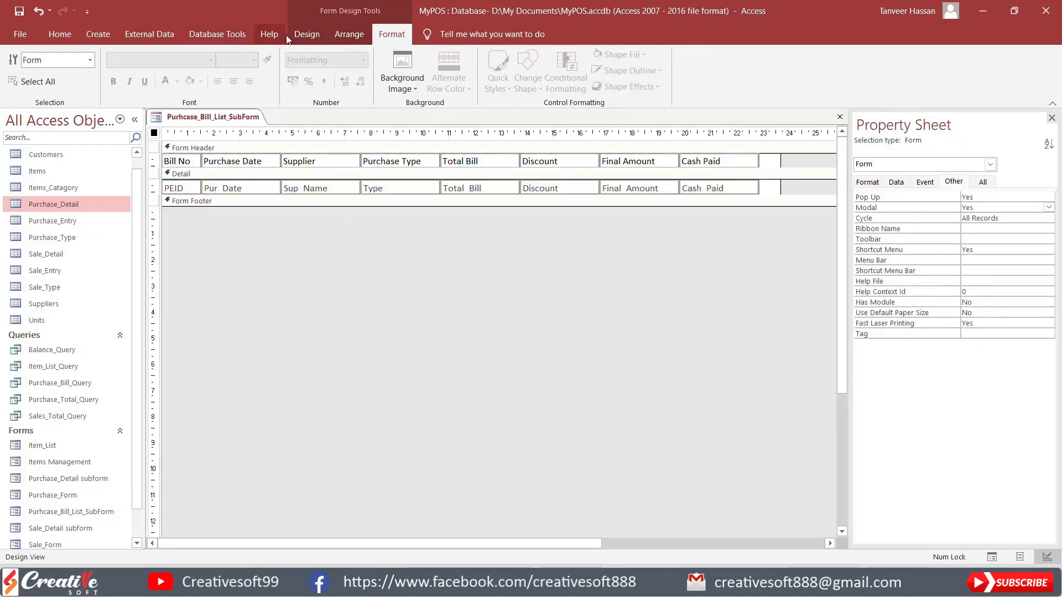
Step: Check the dark gray record text in Form View, and return to Design View
click(299, 35)
click(20, 63)
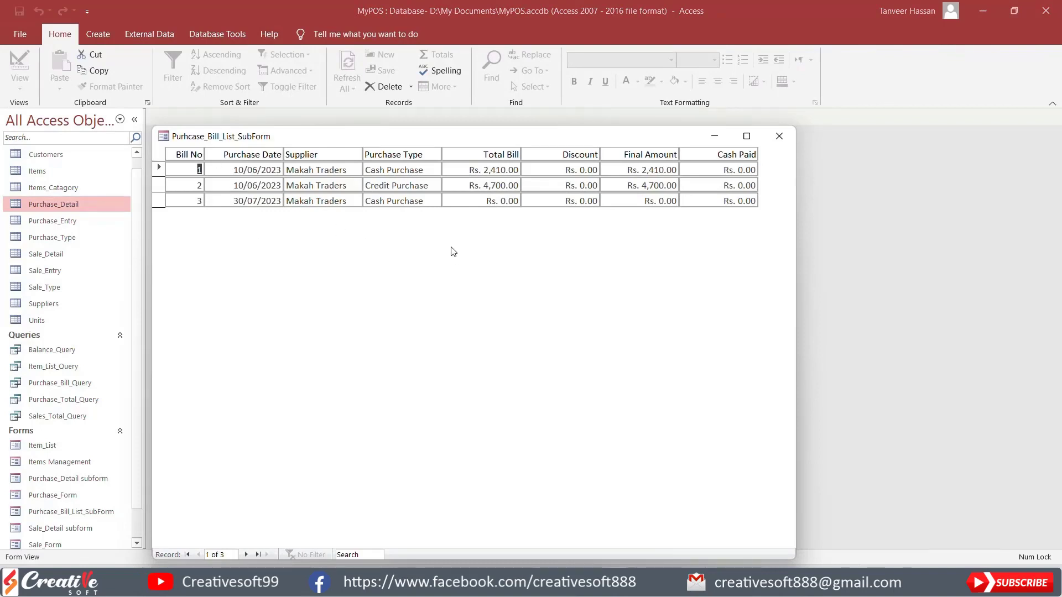
right_click(453, 252)
click(494, 288)
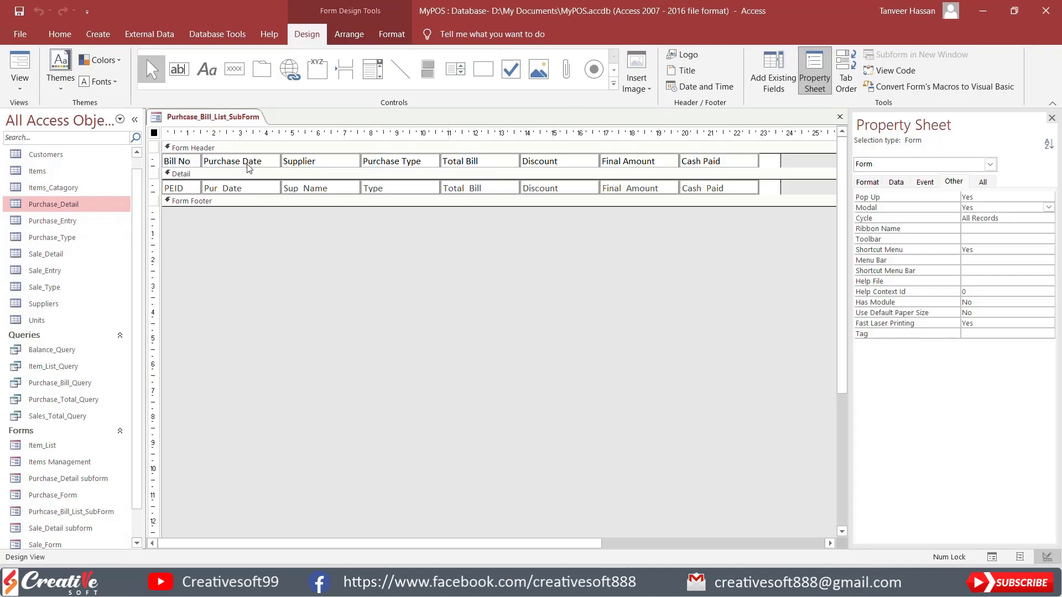
Step: In Layout View, narrow the Purchase Date and Purchase Type columns to fit their contents and widen the Supplier column
click(19, 64)
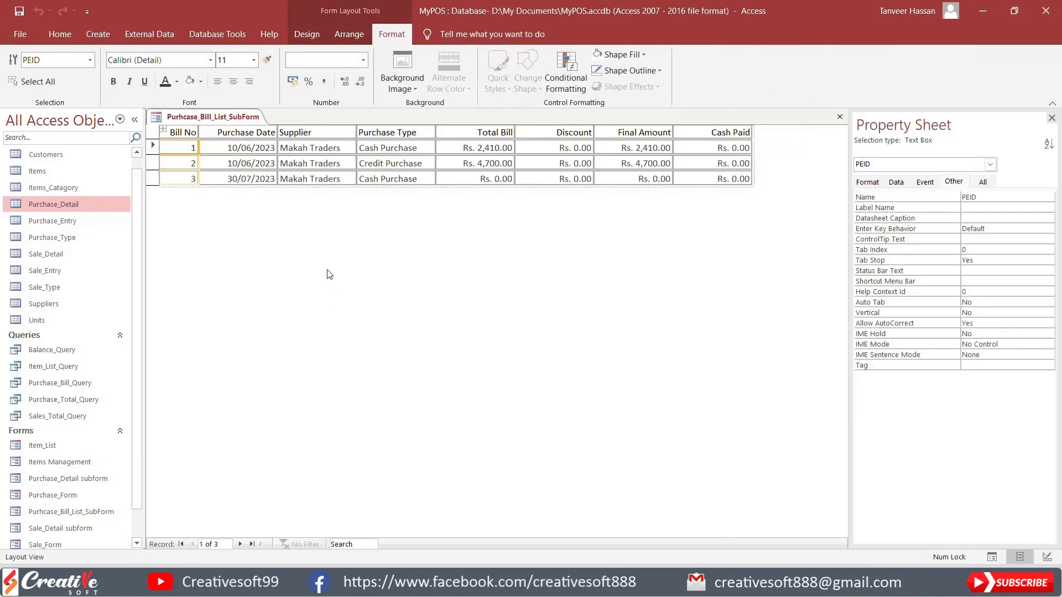
click(265, 148)
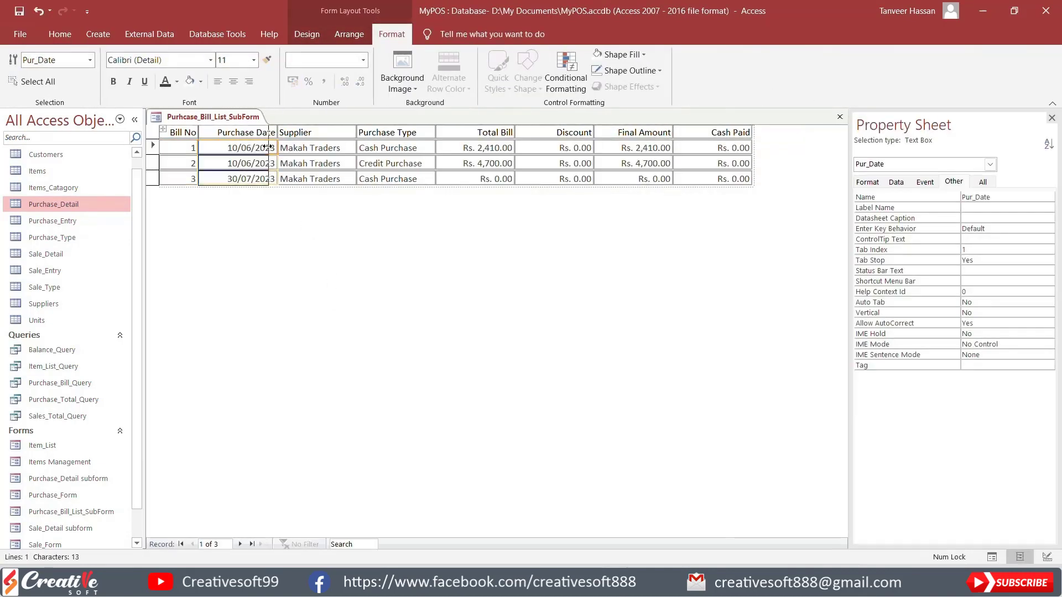
drag(268, 146, 265, 146)
drag(345, 147, 391, 147)
click(440, 148)
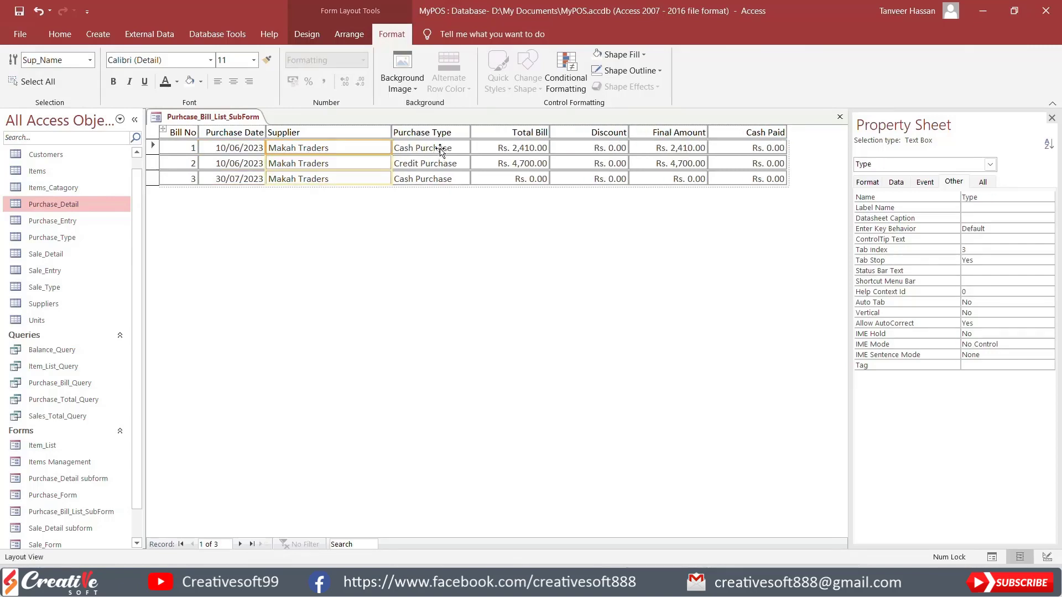
drag(470, 148, 458, 148)
Step: Widen the Final Amount column slightly and narrow the Cash Paid column
click(522, 148)
mouse_move(537, 147)
mouse_down()
mouse_move(522, 146)
mouse_move(537, 147)
mouse_up()
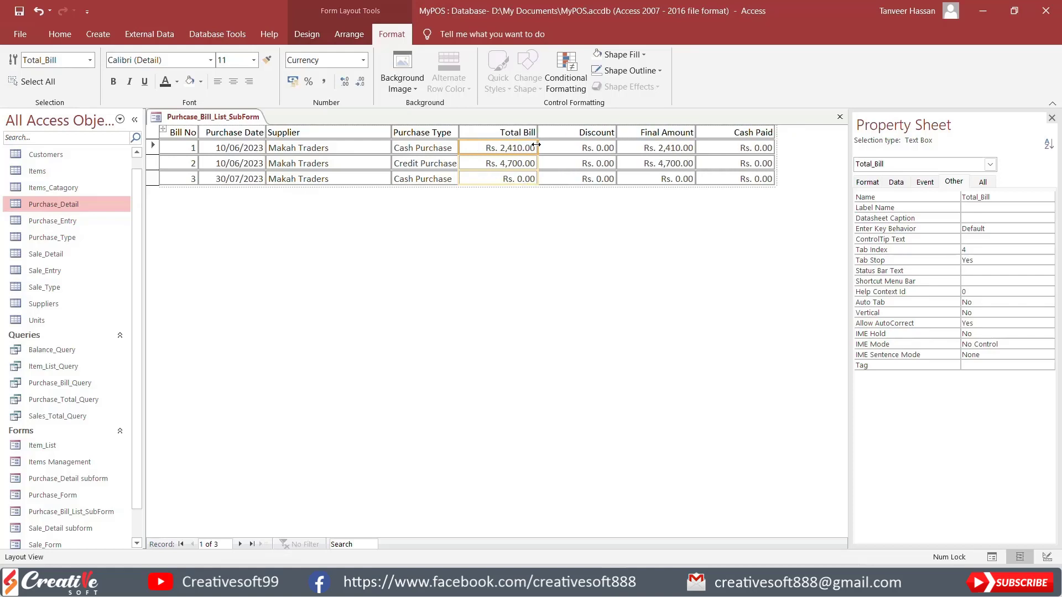
click(693, 148)
drag(692, 148, 697, 148)
click(767, 148)
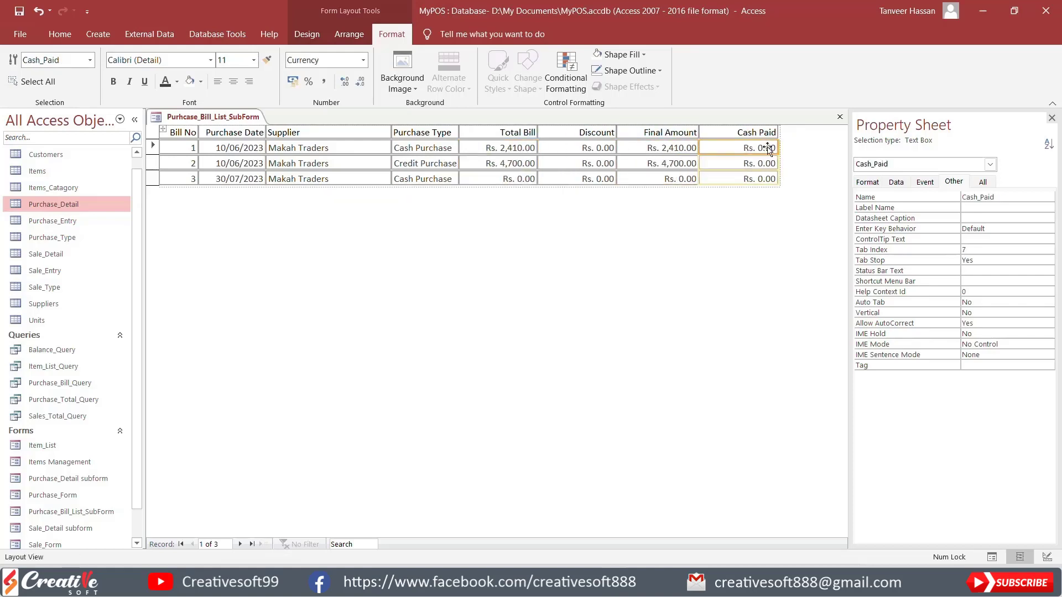
drag(779, 145, 772, 145)
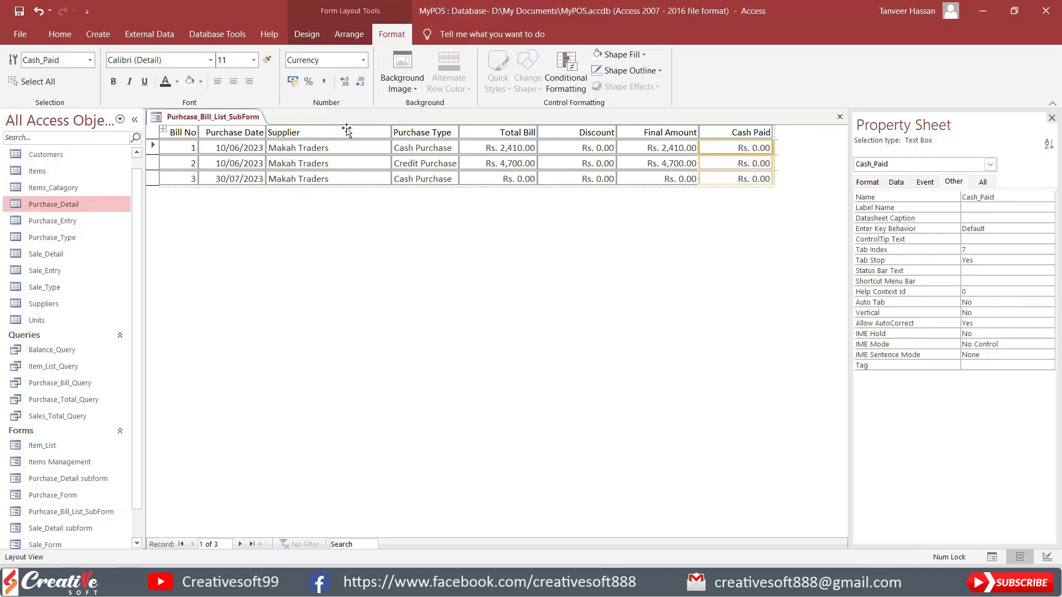
Step: Center the text of all heading labels and close the bill list subform
click(241, 132)
click(176, 133)
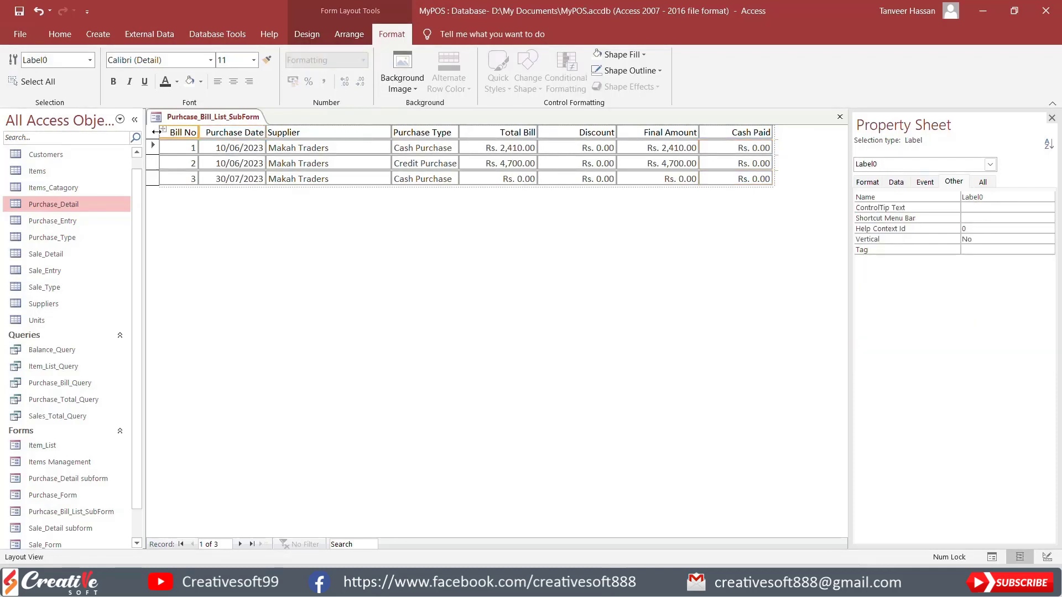
click(157, 132)
click(233, 81)
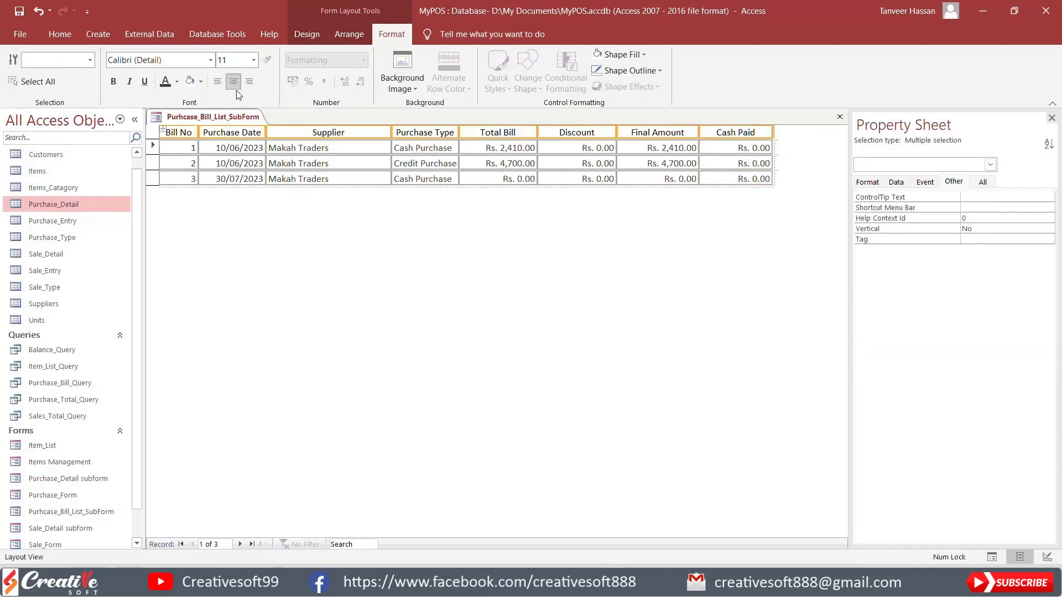
click(470, 264)
click(306, 35)
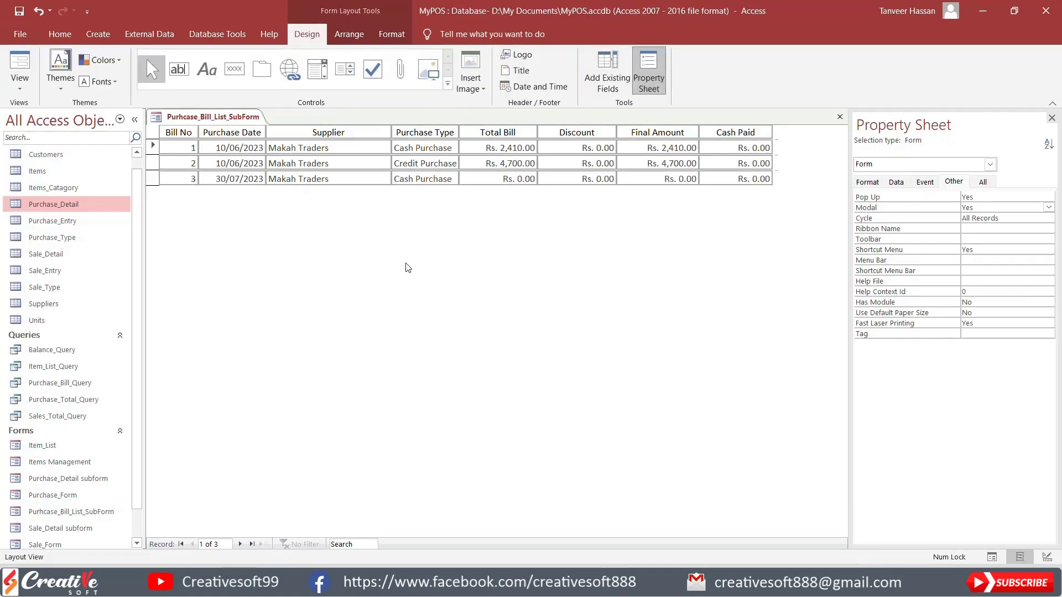
click(840, 116)
Step: Create a blank form, open it in Design View, and add a Form Header and Footer
scroll(76, 447, down, 1)
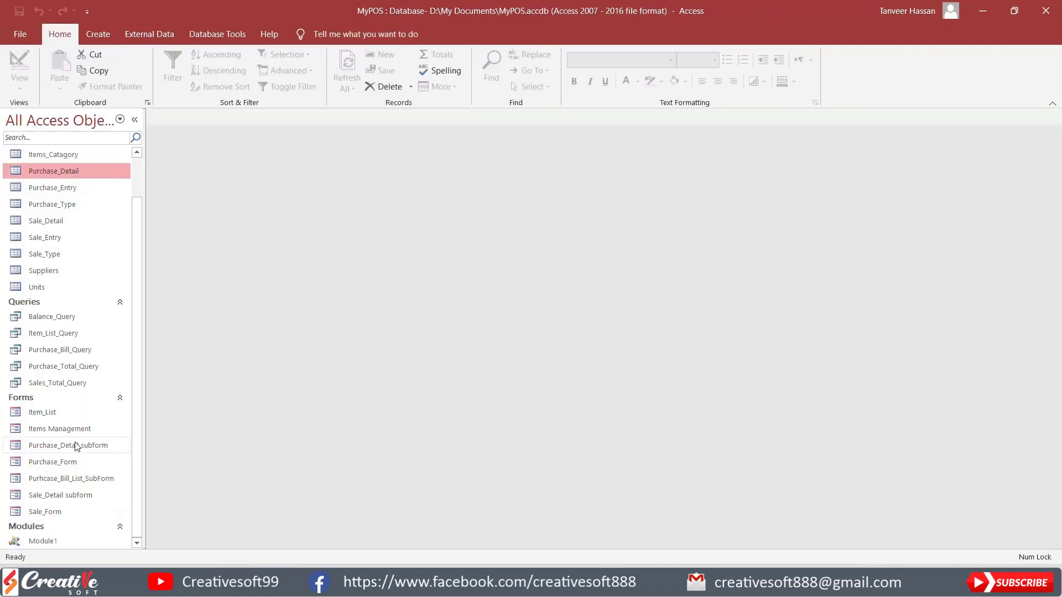
click(90, 479)
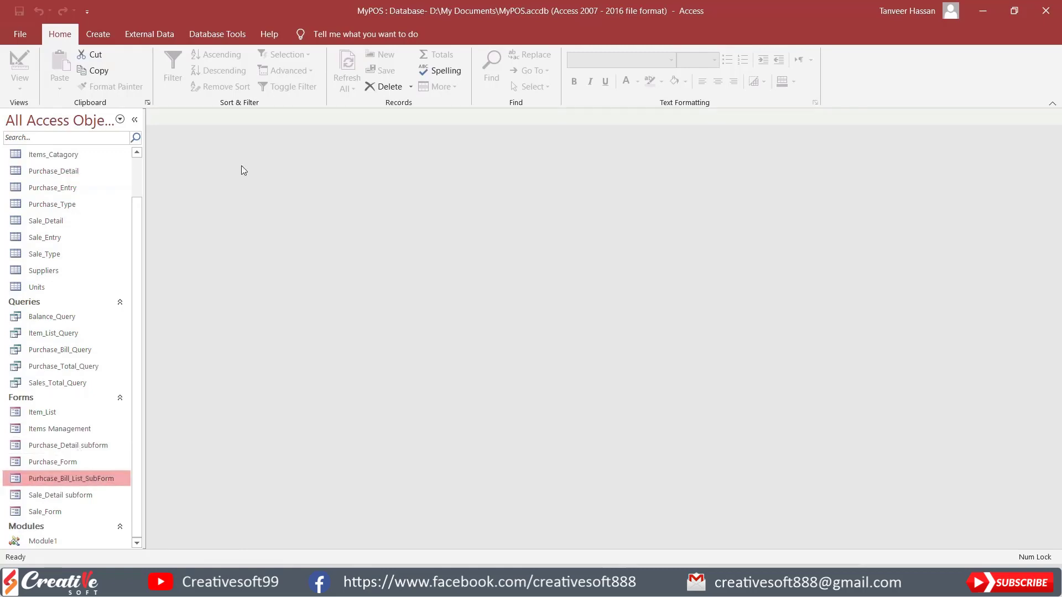
click(106, 35)
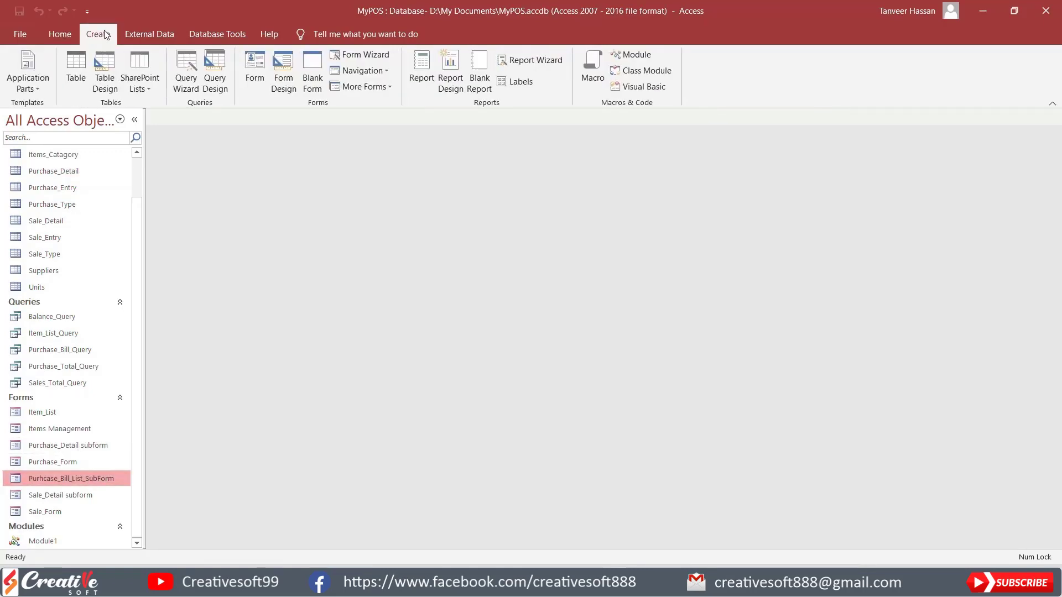
click(314, 69)
right_click(423, 206)
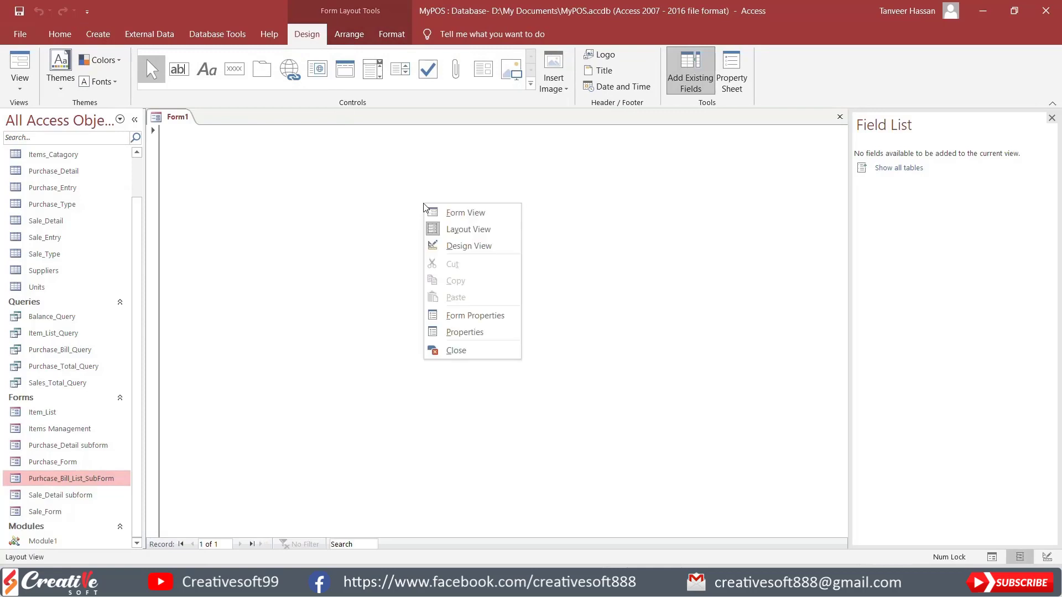
click(468, 245)
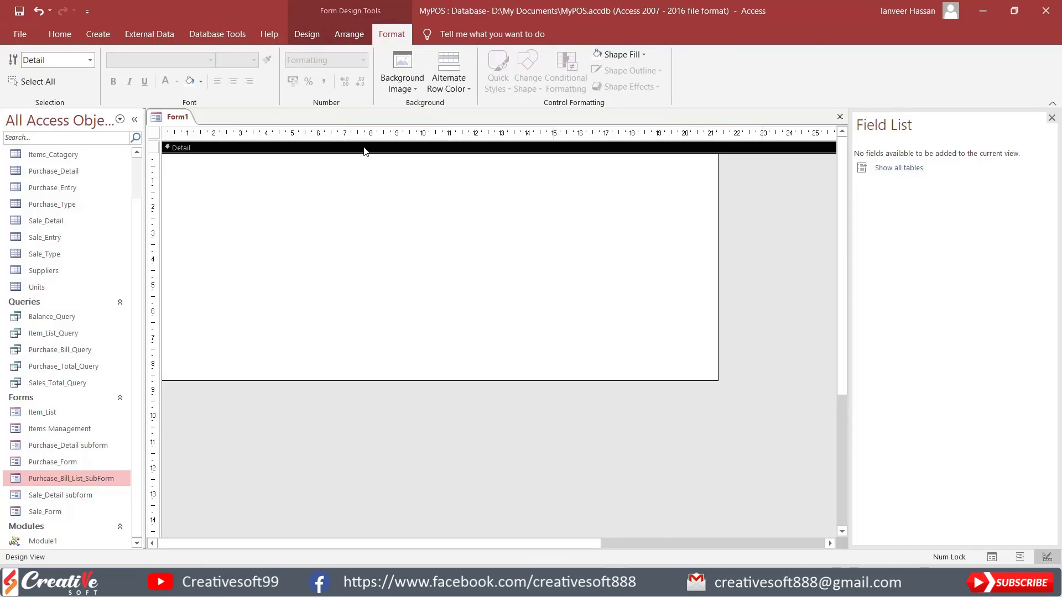
right_click(364, 150)
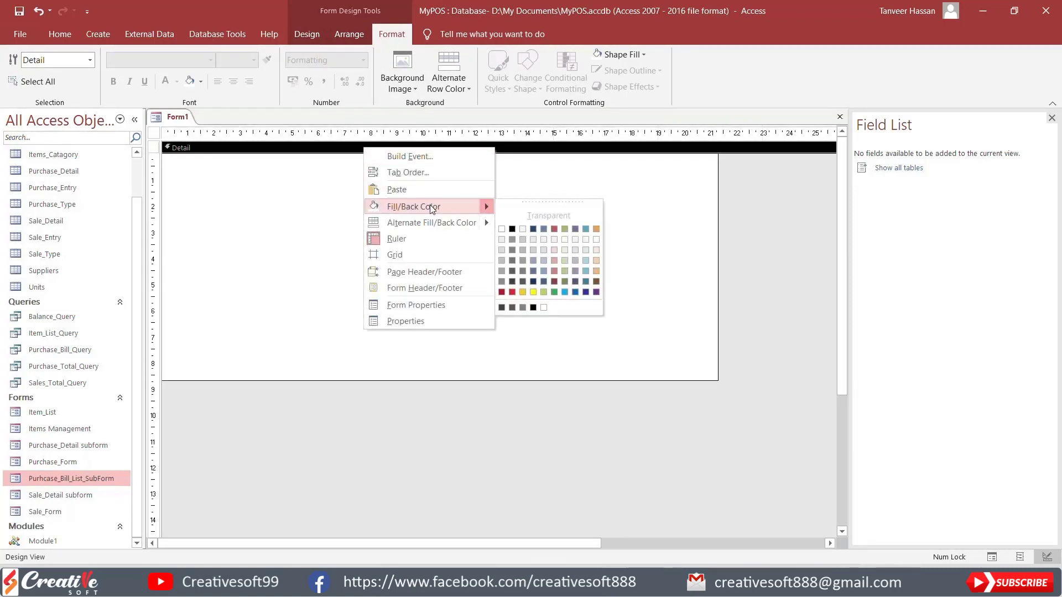
click(438, 288)
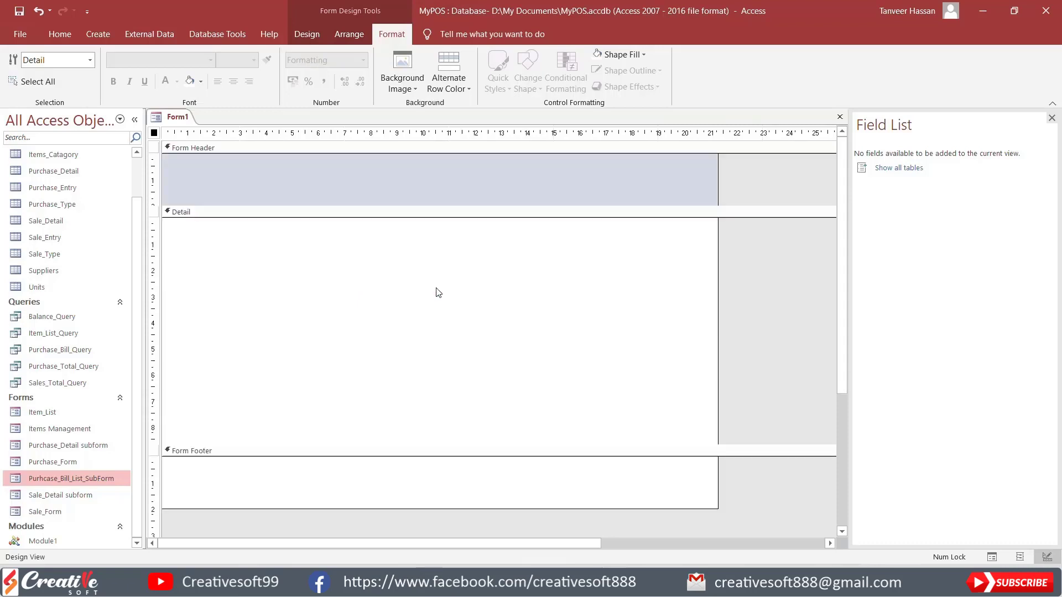
Step: Remove the blue fill from the new form's Form Header section
click(458, 149)
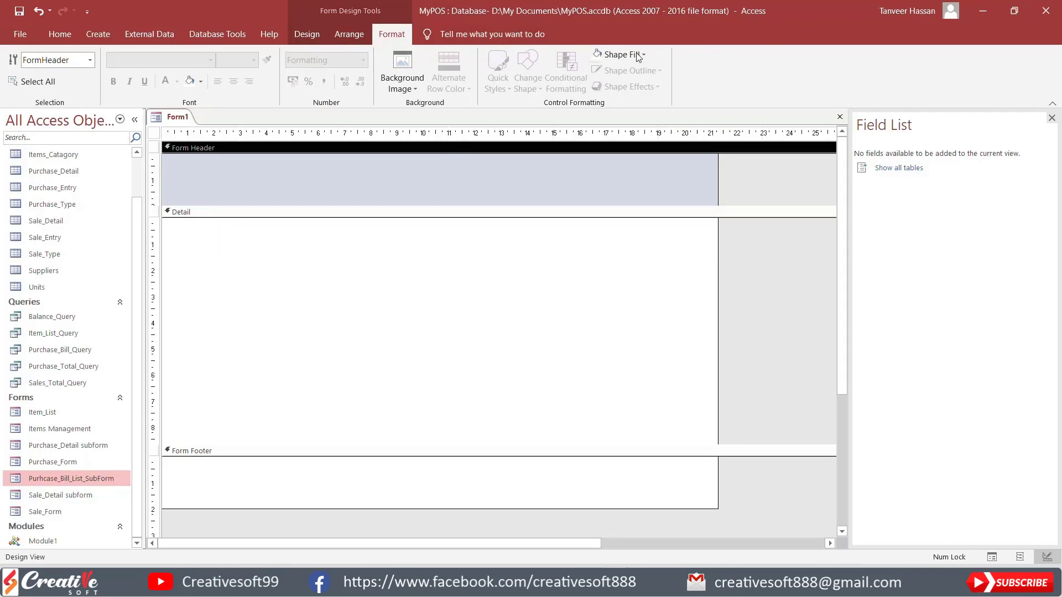
click(620, 54)
click(634, 289)
click(503, 246)
click(370, 184)
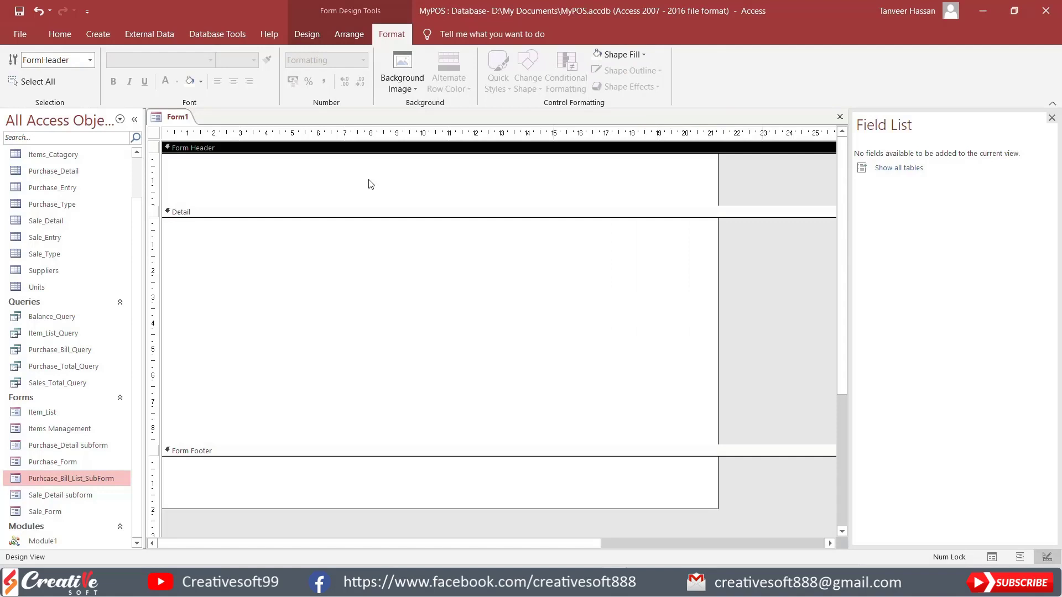
Step: Add a text box to the Form Header, with its label about 2.8 cm wide and the box about 5.6 cm wide
click(308, 34)
click(186, 72)
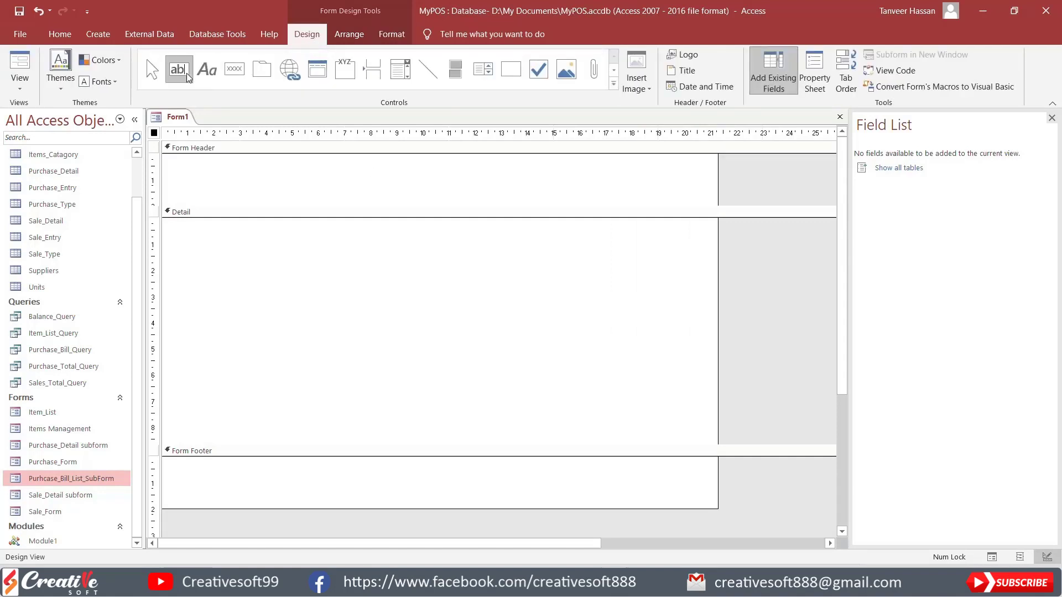
click(237, 173)
click(188, 184)
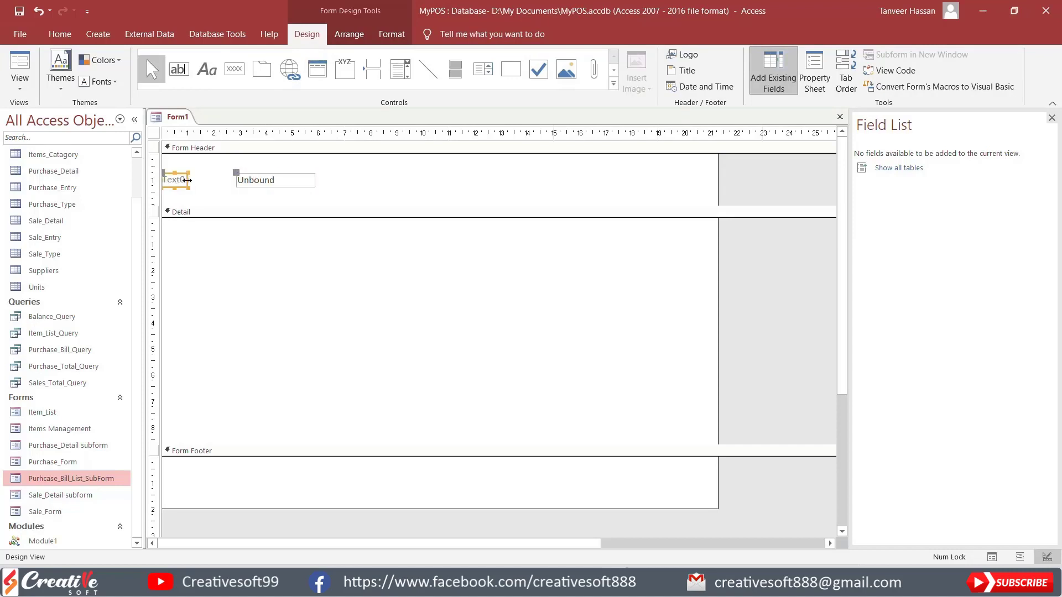
drag(187, 180, 234, 180)
click(281, 181)
drag(236, 180, 250, 180)
drag(316, 180, 397, 180)
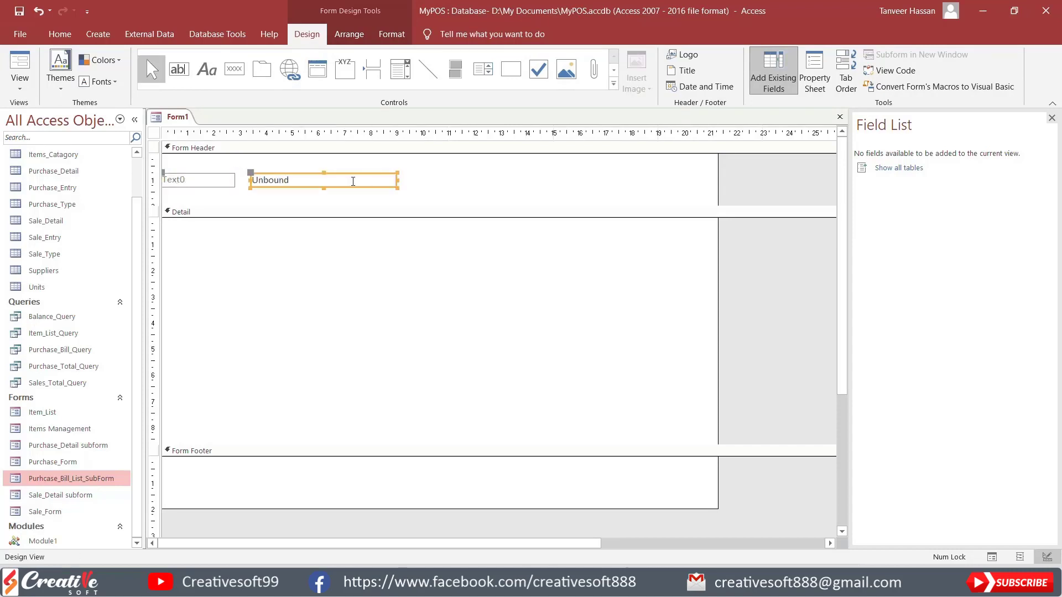
Step: Change the Form Header label text to "Search Here:", shorten the label, and widen the adjoining text box to about 6.6 cm
click(221, 183)
drag(234, 180, 248, 180)
key(F2)
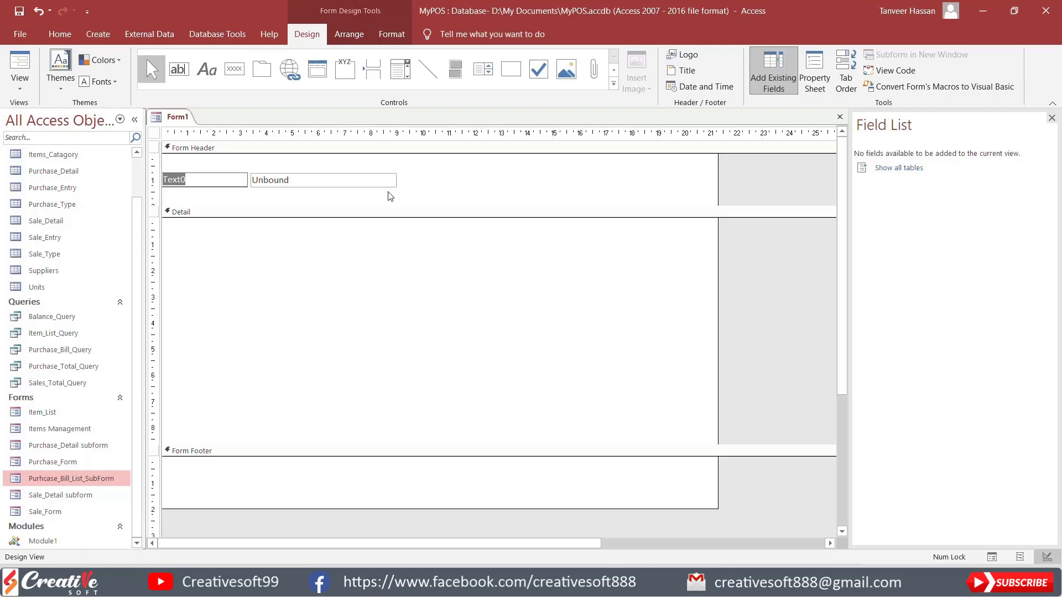
text(Search Here:)
click(385, 192)
drag(214, 187, 237, 184)
click(302, 191)
click(455, 191)
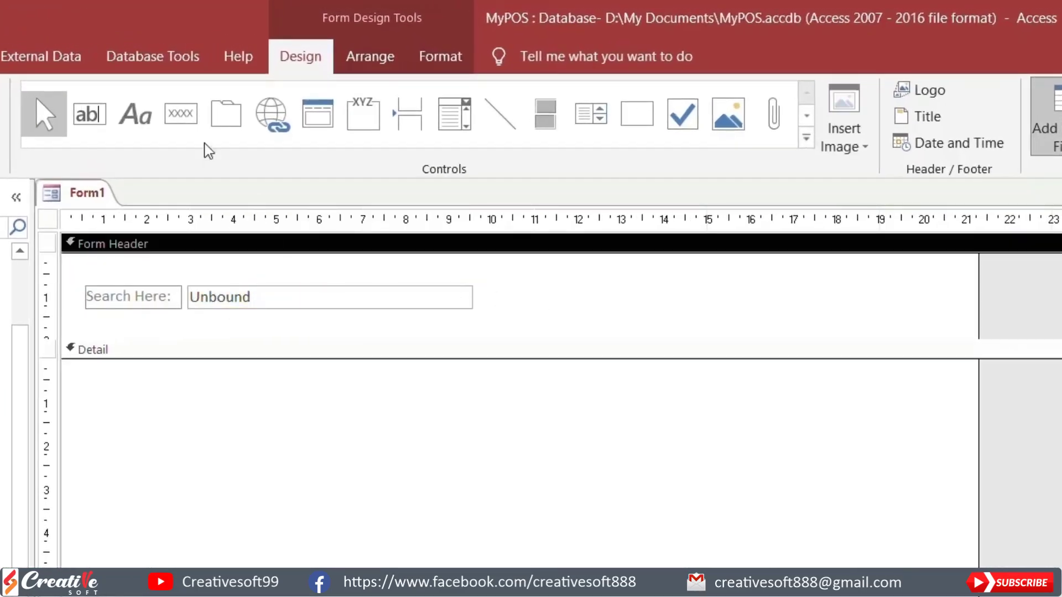
Step: Add a command button about 3 cm wide beside the search text box and place a copy of it next to it
click(191, 127)
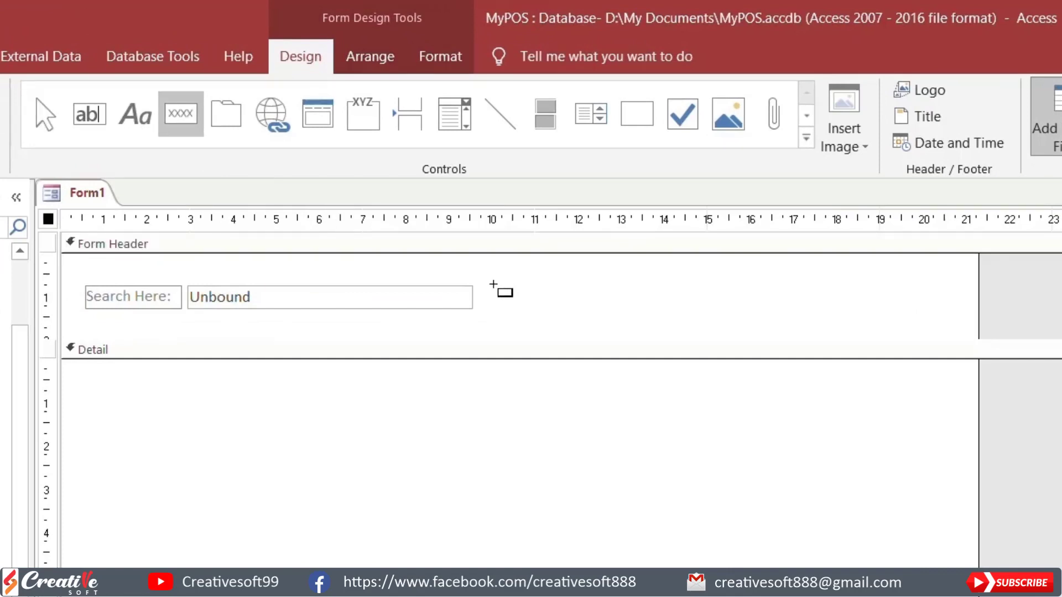
drag(489, 282, 630, 315)
click(599, 520)
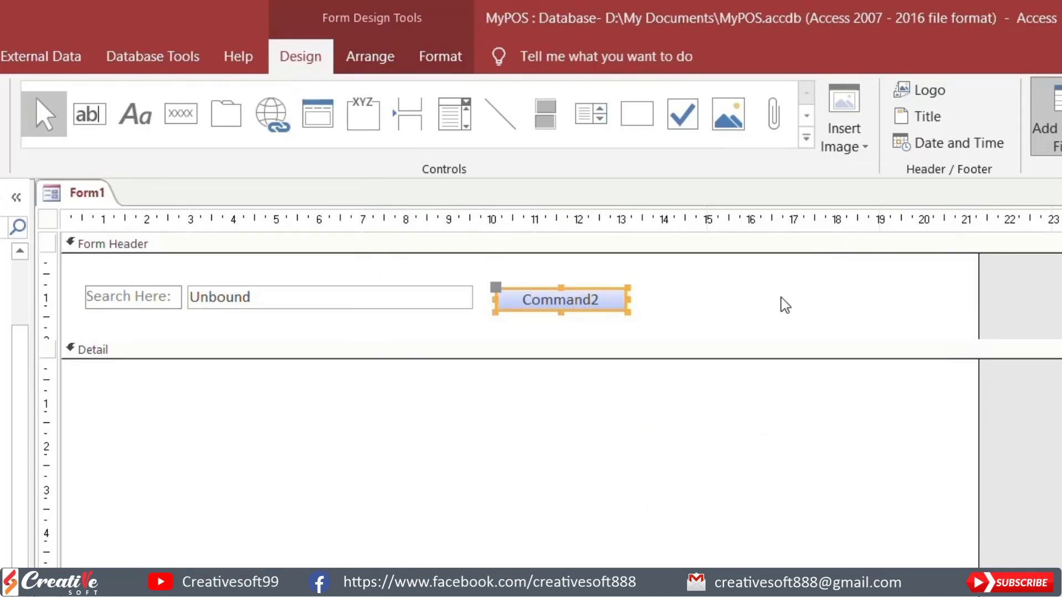
key(ctrl+c)
key(ctrl+v)
drag(589, 328, 729, 288)
Step: Narrow the two command buttons to about 0.76 cm and 0.69 cm and place them side by side
click(607, 298)
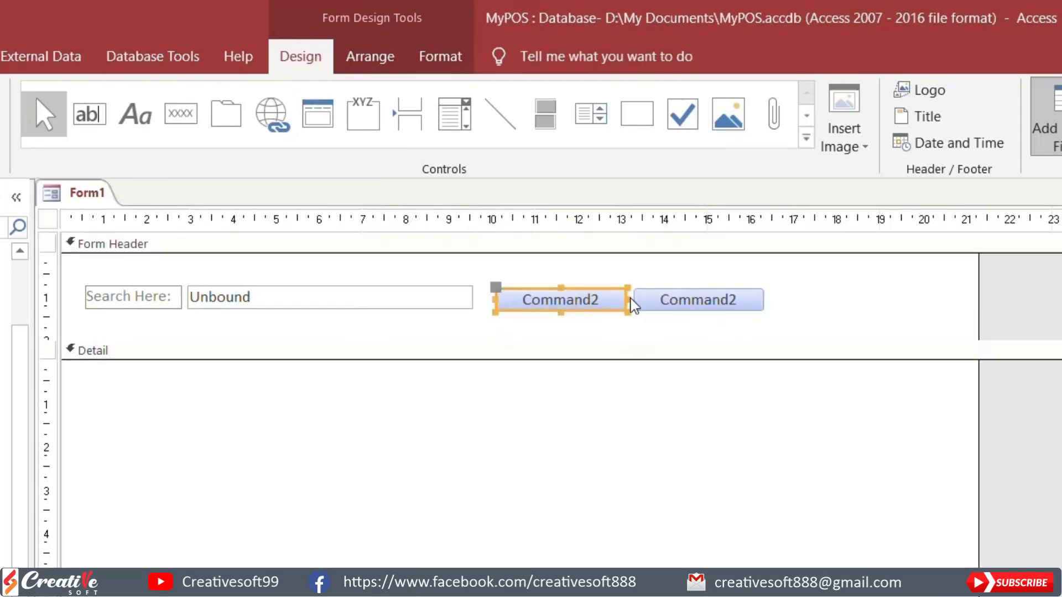
drag(627, 301, 530, 301)
click(694, 304)
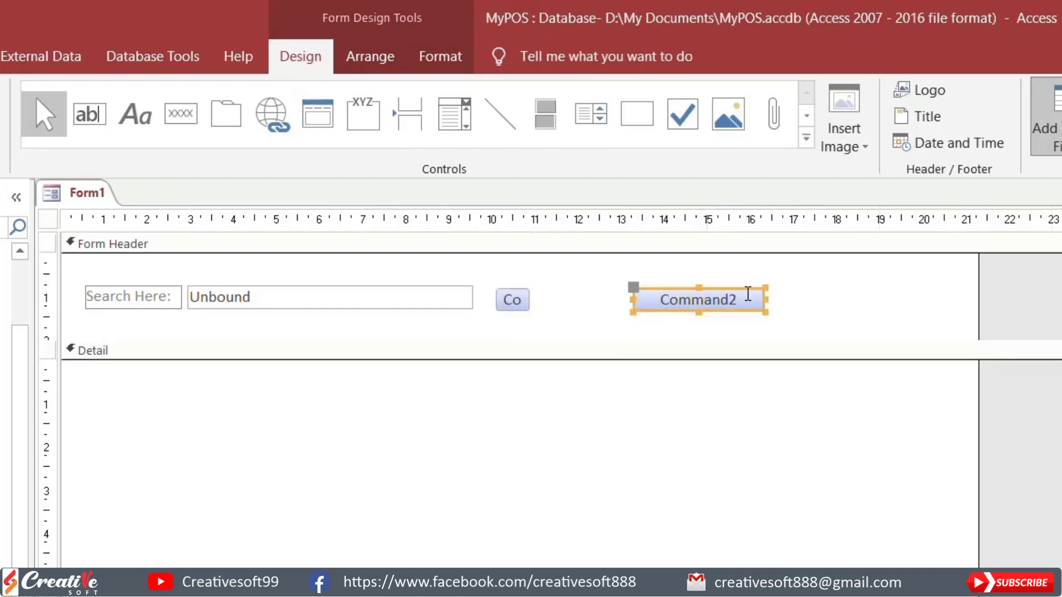
drag(764, 298, 552, 305)
click(705, 311)
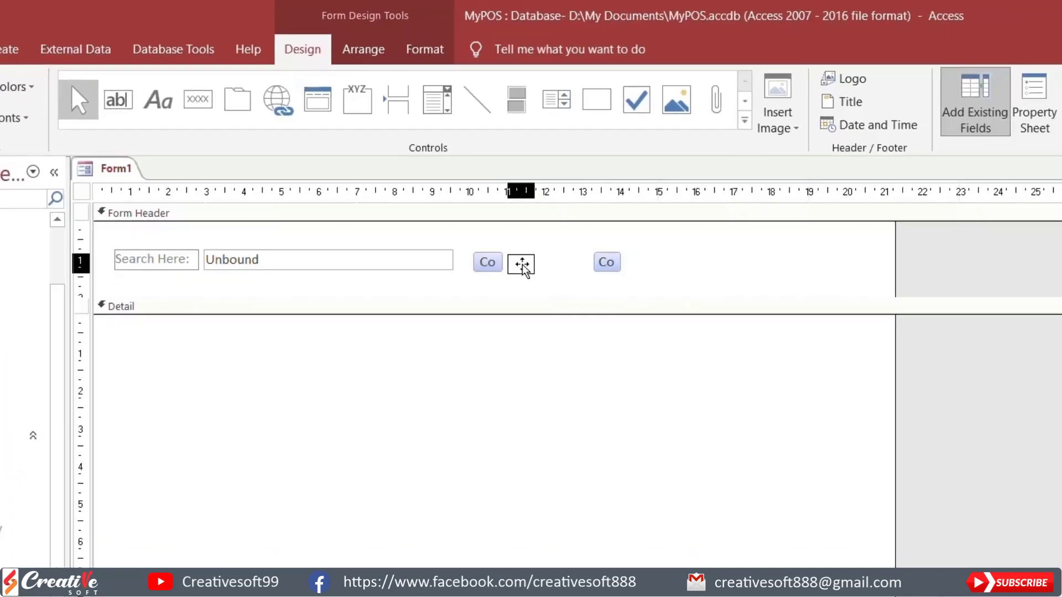
drag(522, 265, 523, 264)
Step: Rename the first command button, nearest the search text box, as CmdSearch
double_click(487, 262)
drag(1002, 198, 942, 198)
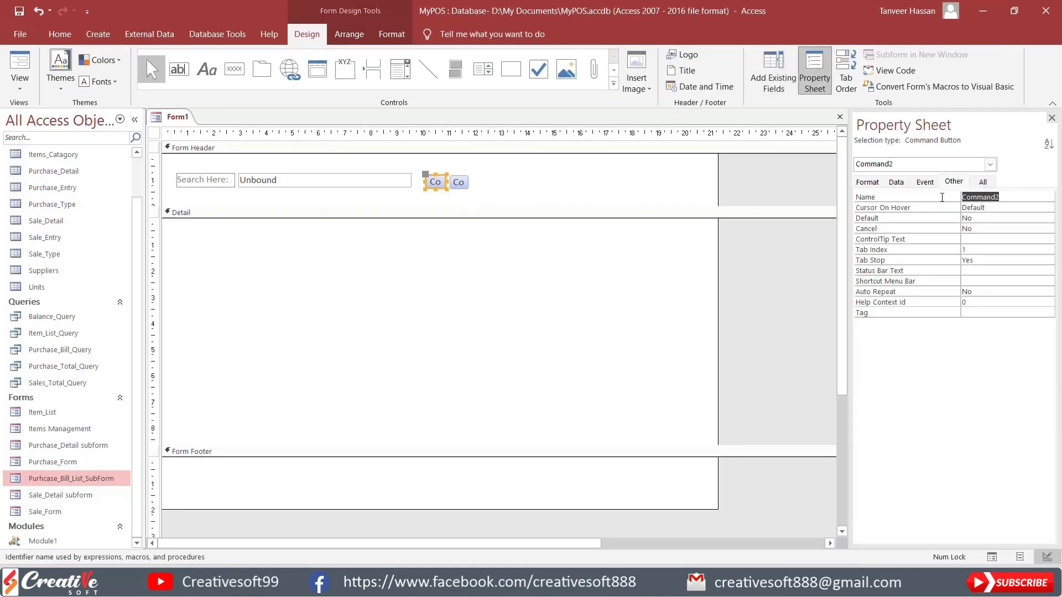
key(BackSpace)
key(Escape)
drag(1000, 197, 940, 200)
key(BackSpace)
key(Return)
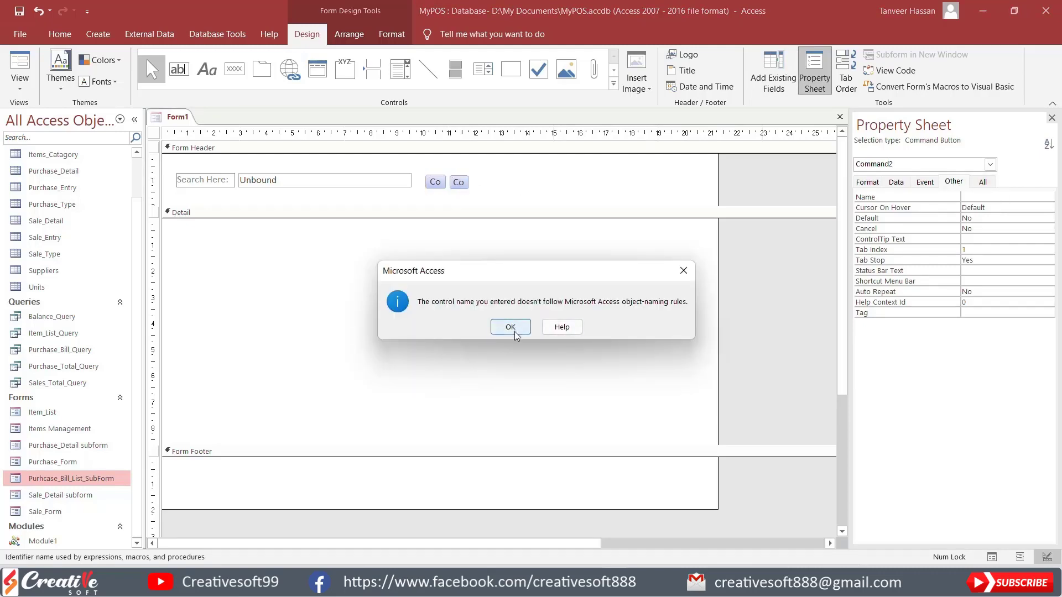
click(514, 332)
key(Return)
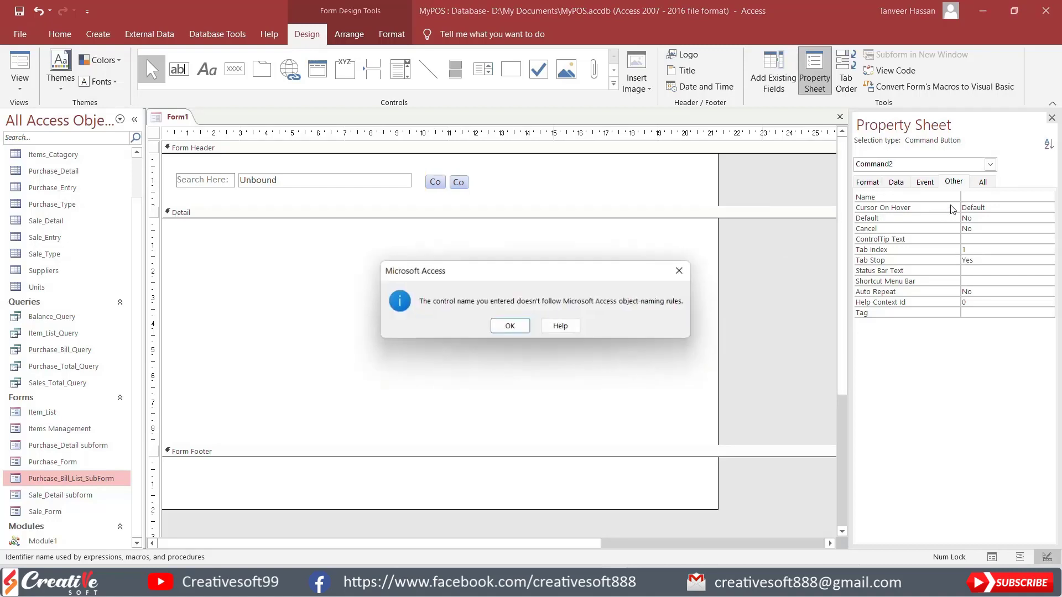
key(Return)
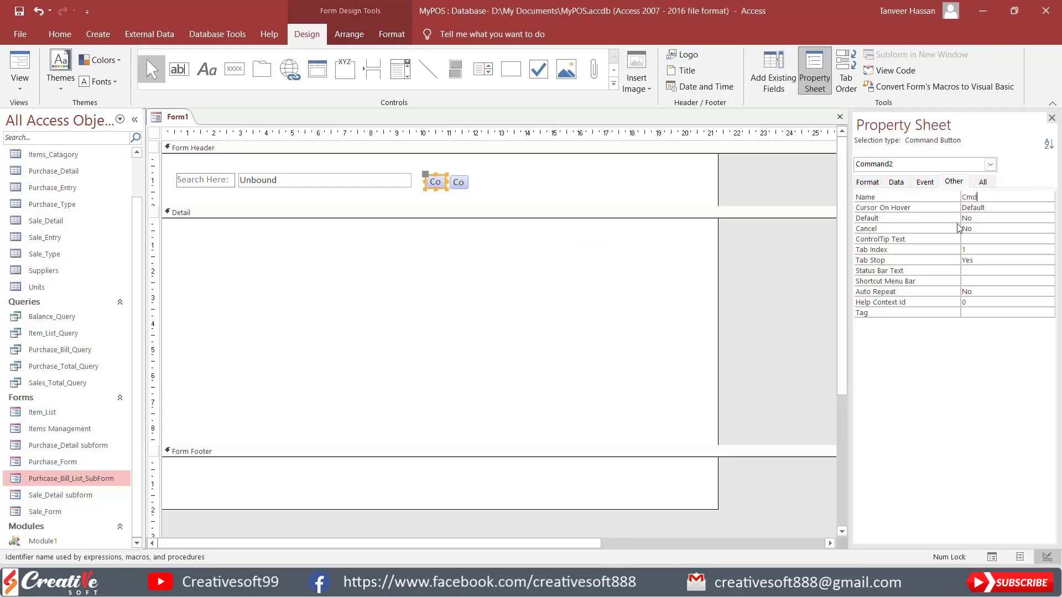
Step: Rename the second command button as CmdReset
click(458, 182)
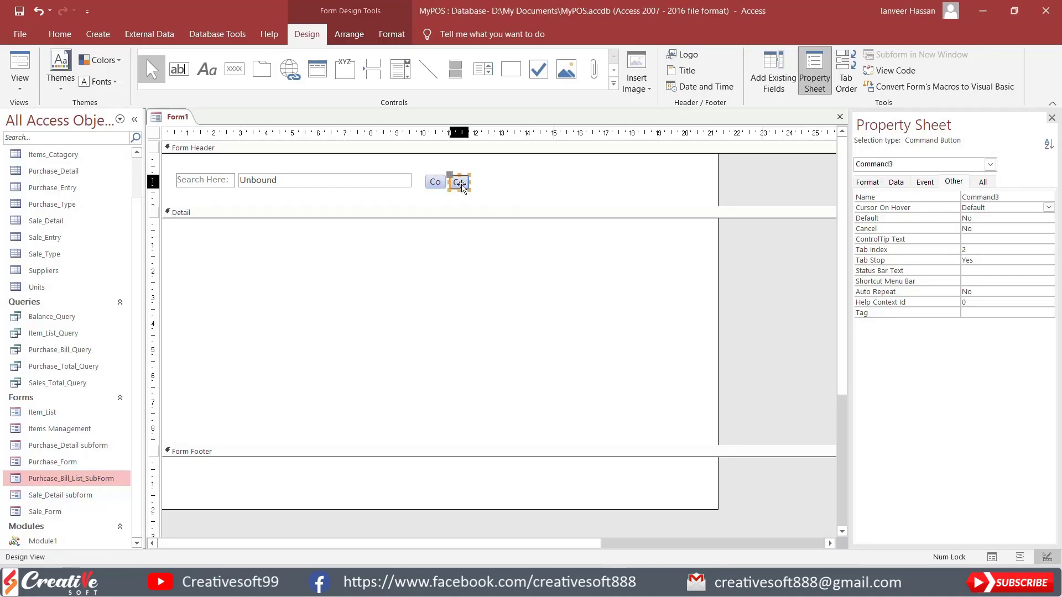
double_click(1007, 198)
text(Cmd)
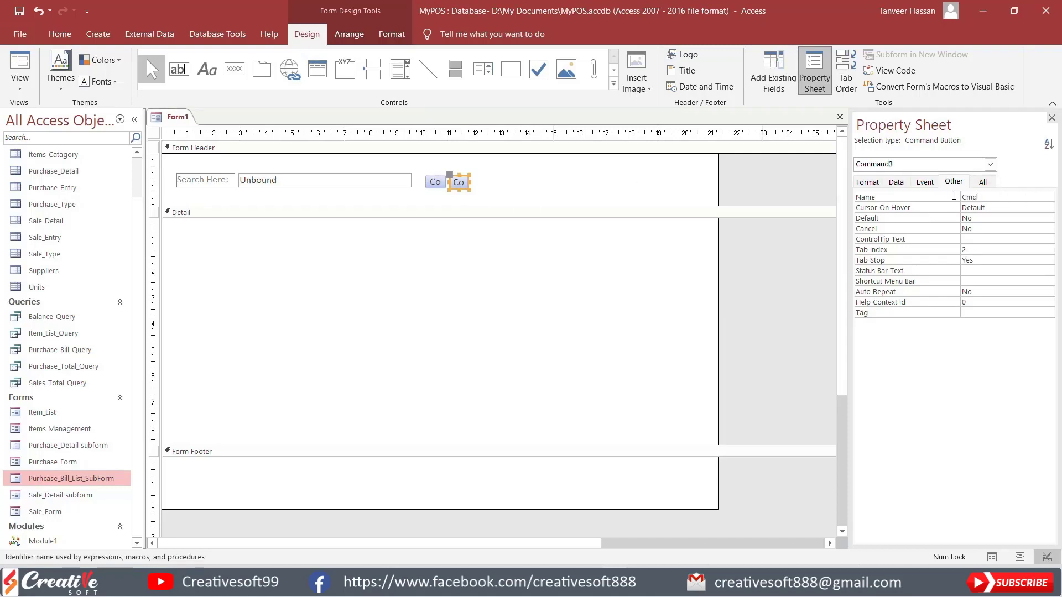
text(R)
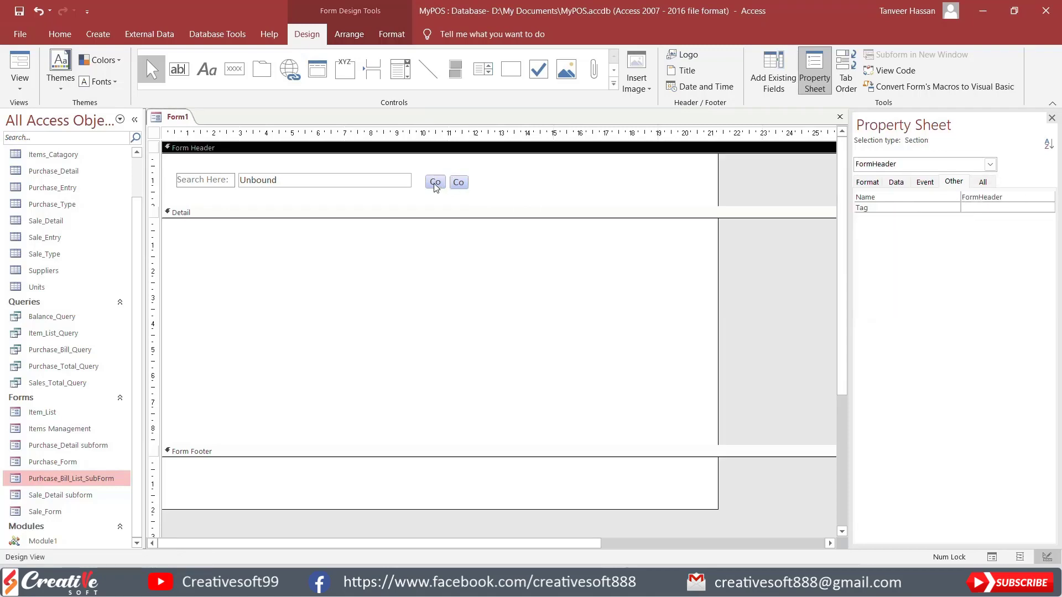
Step: Clear the caption of the CmdSearch button and give it the built-in Apply Filter picture
click(435, 184)
click(866, 182)
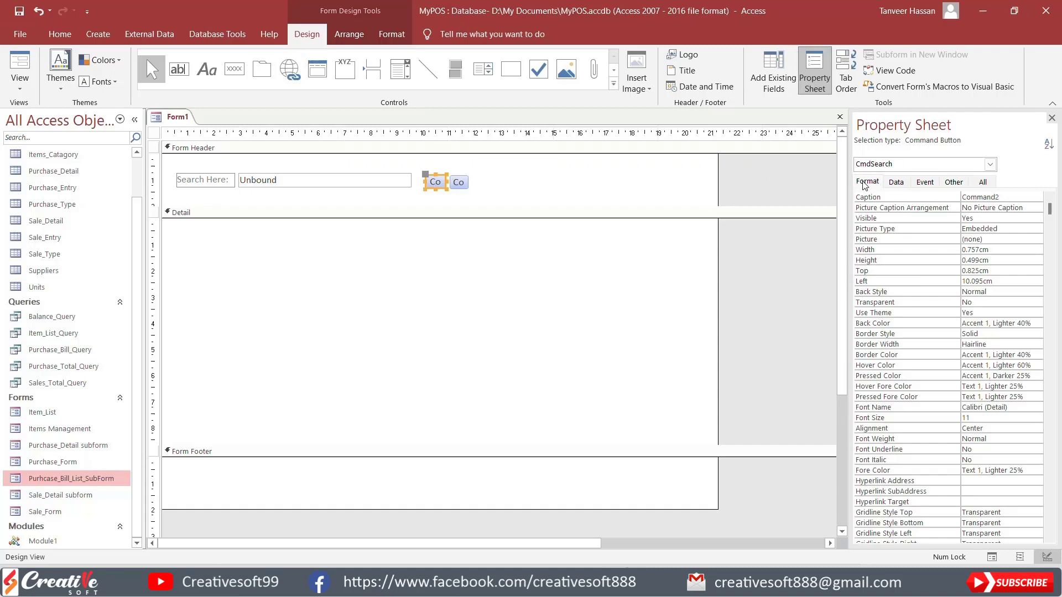
click(998, 196)
click(922, 197)
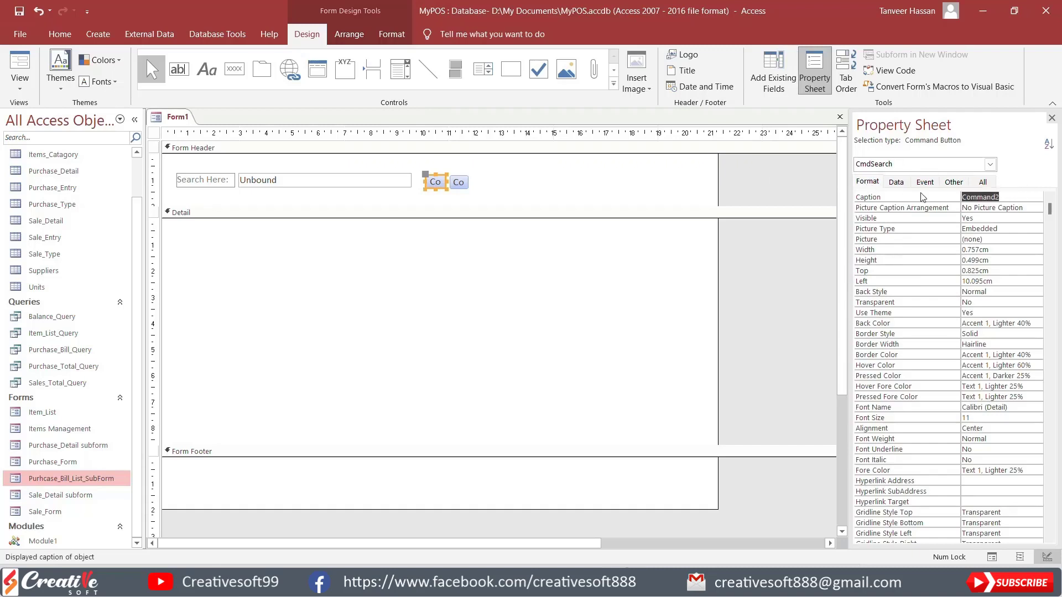
key(Delete)
click(1004, 226)
click(991, 240)
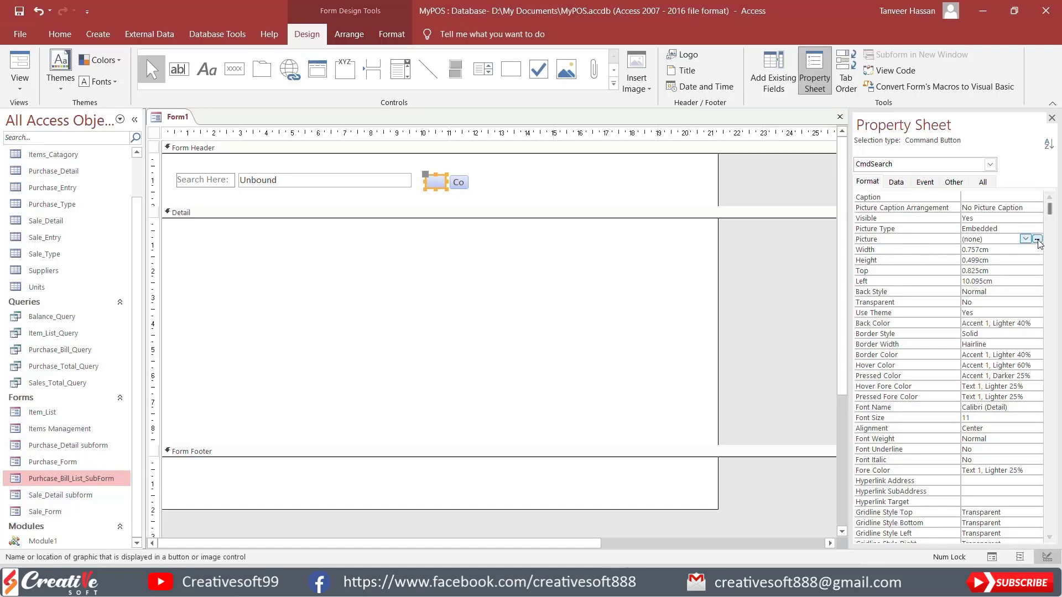
click(1037, 240)
click(507, 207)
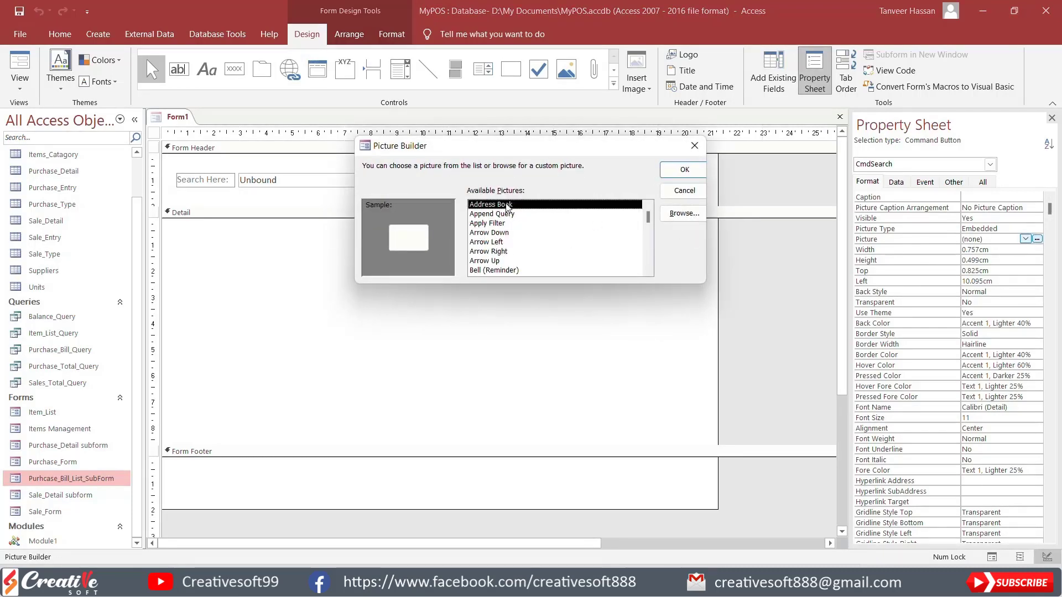
key(Down)
key(Down)
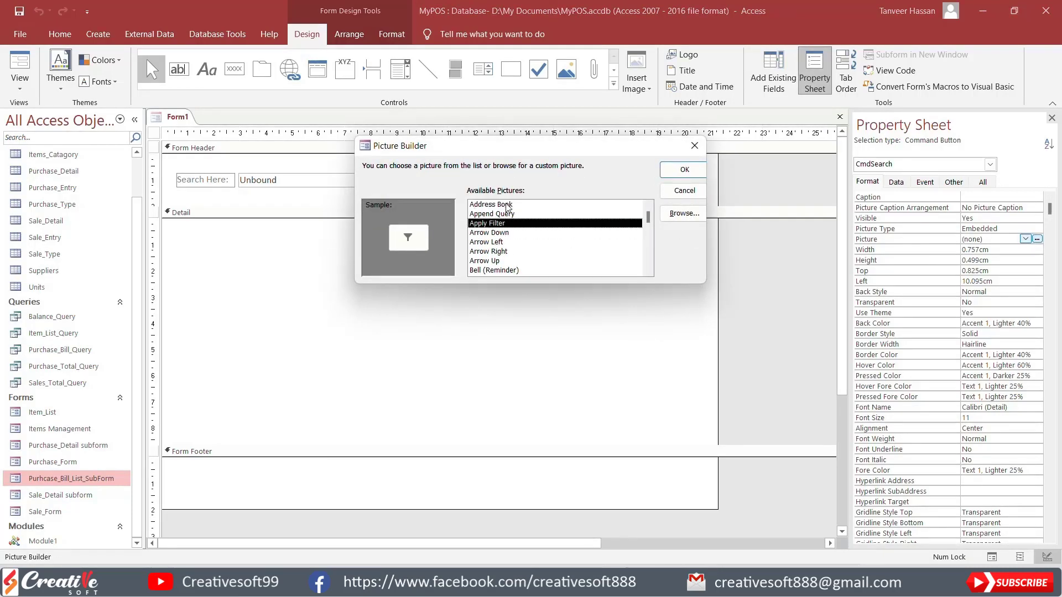
click(684, 170)
Step: Give the CmdReset button the built-in Clear All Filters picture
click(456, 188)
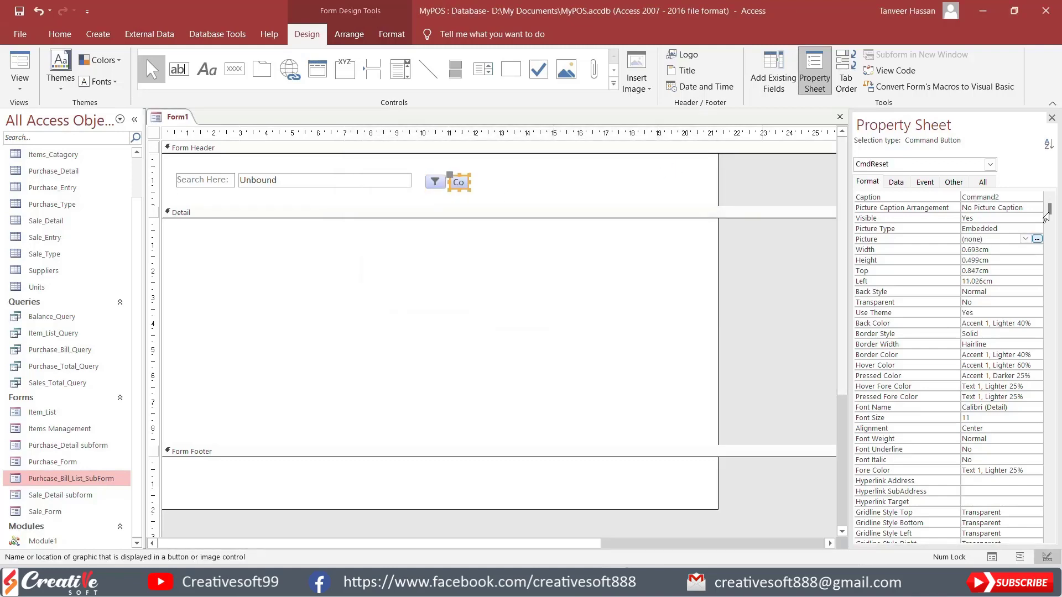
click(1038, 240)
key(Down)
key(Down)
key(Down)
key(Down)
key(Down)
key(Down)
key(Down)
key(Down)
key(Down)
key(Down)
key(Down)
key(Down)
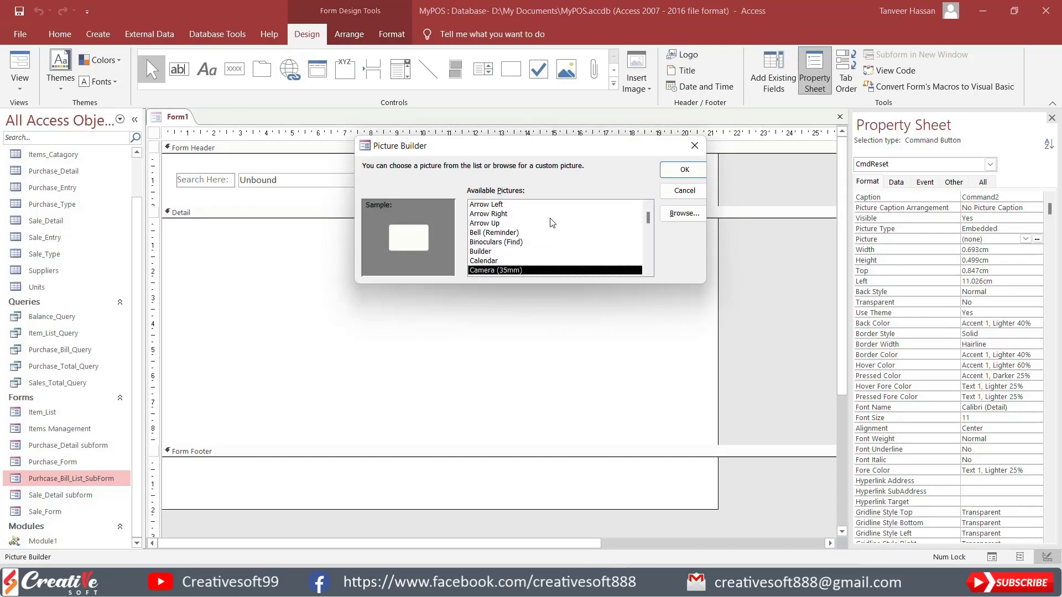
key(Down)
key(Down)
key(Down)
key(Down)
key(Down)
key(Down)
key(Down)
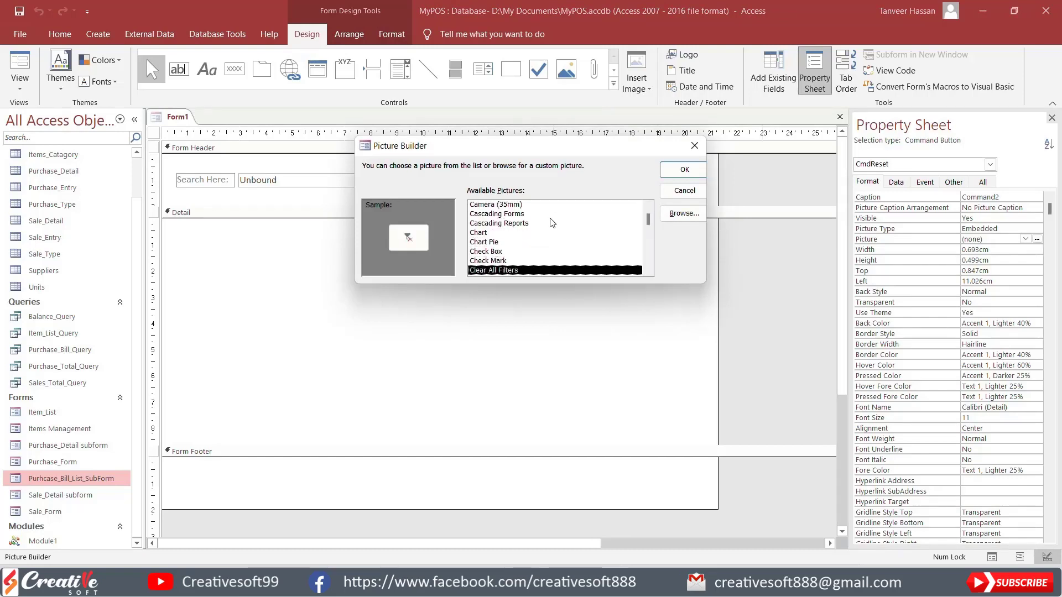
key(Down)
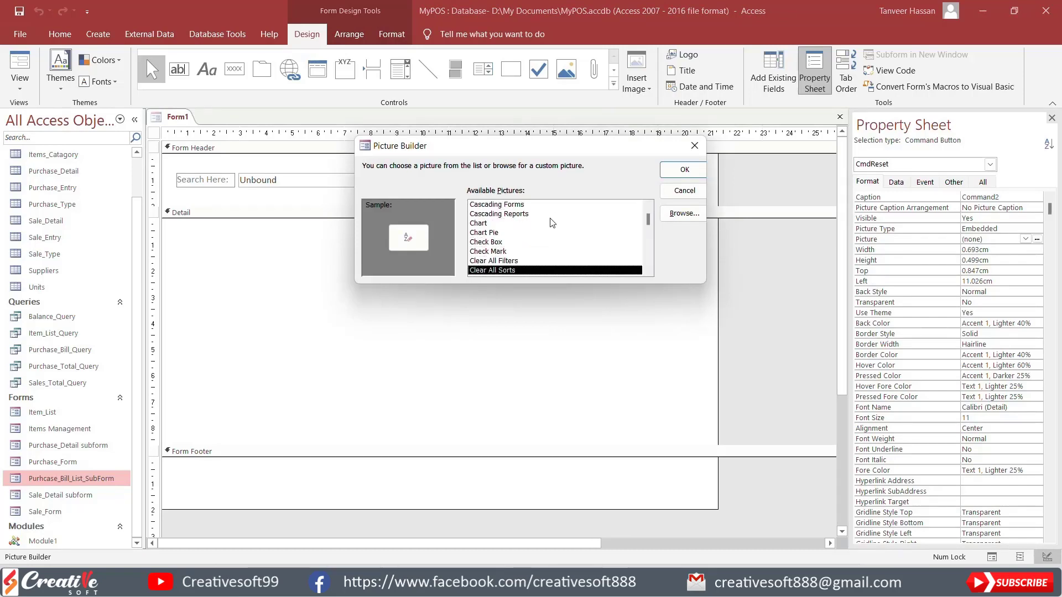
key(Up)
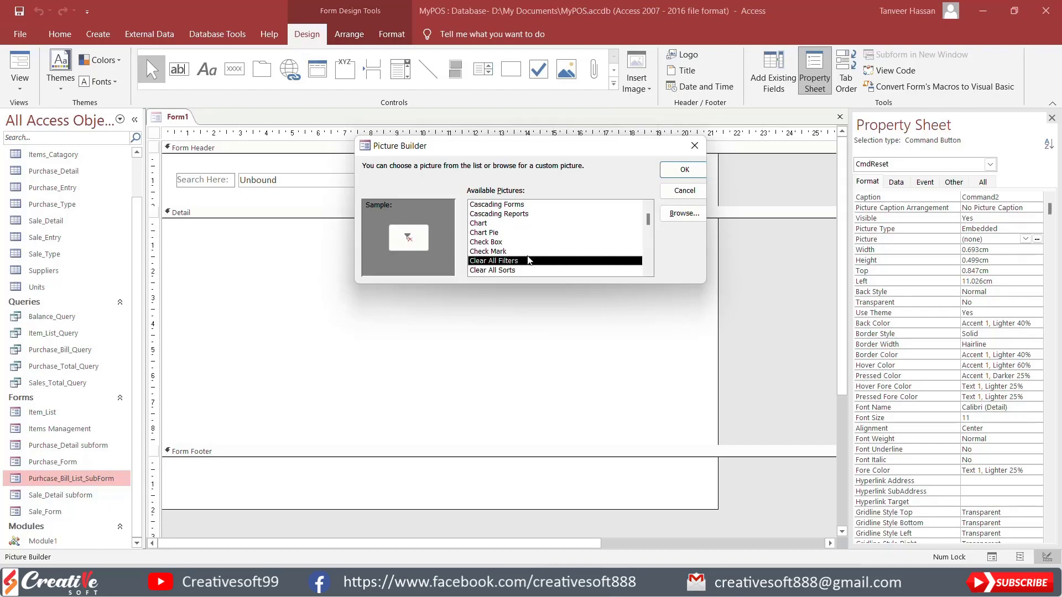
click(684, 170)
Step: Size the search text box and both filter buttons to the tallest, and align their top edges
click(366, 181)
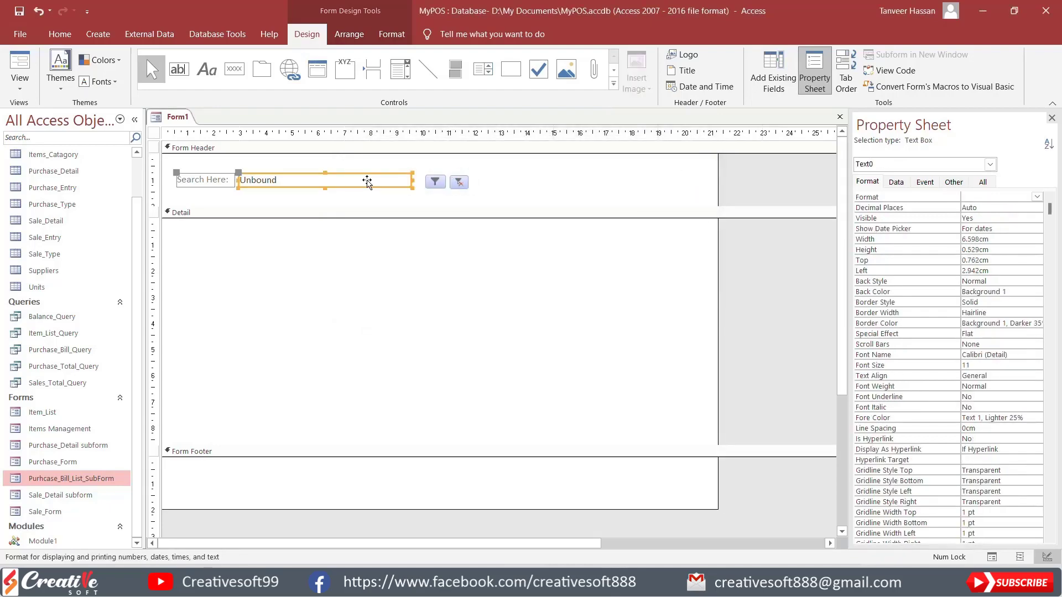
shift+click(445, 186)
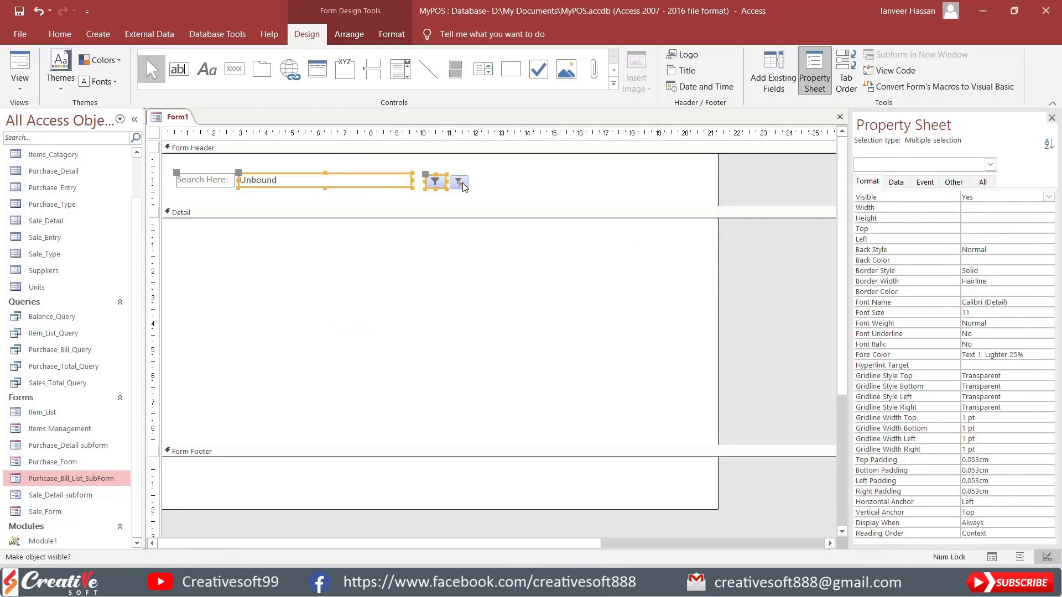
click(348, 32)
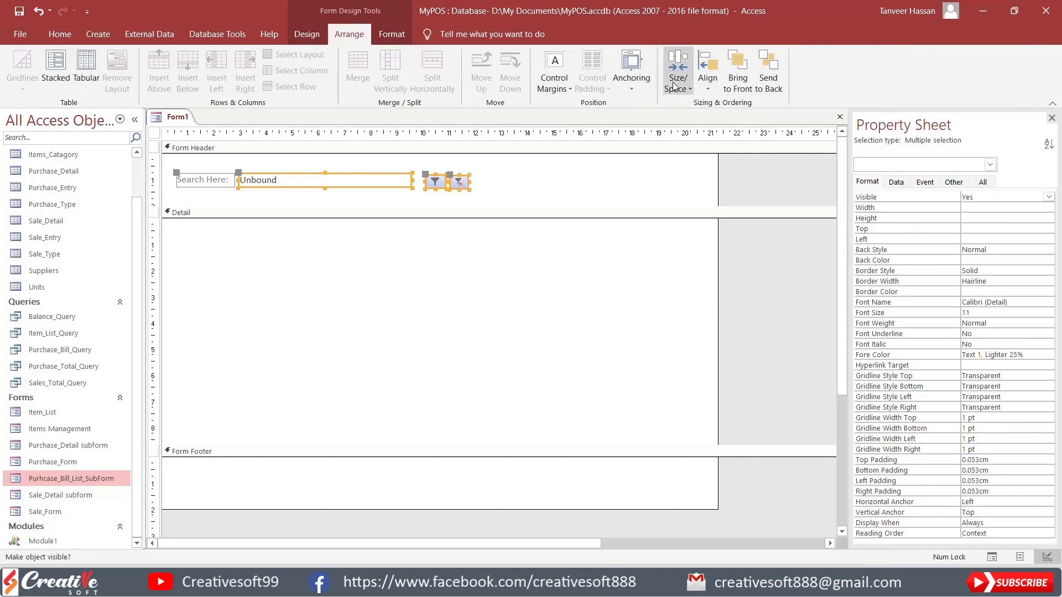
click(675, 87)
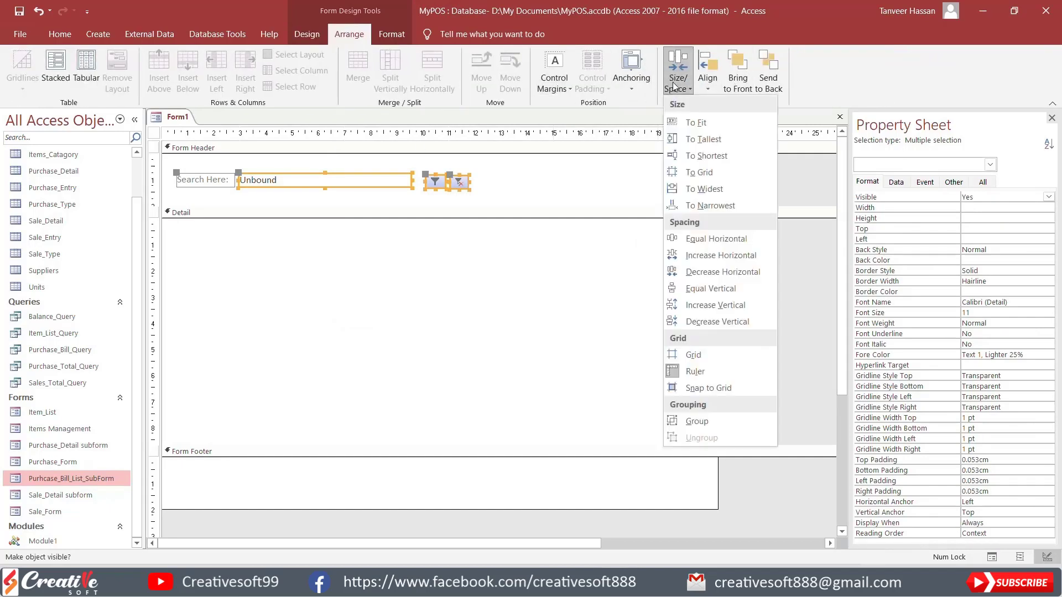
click(701, 140)
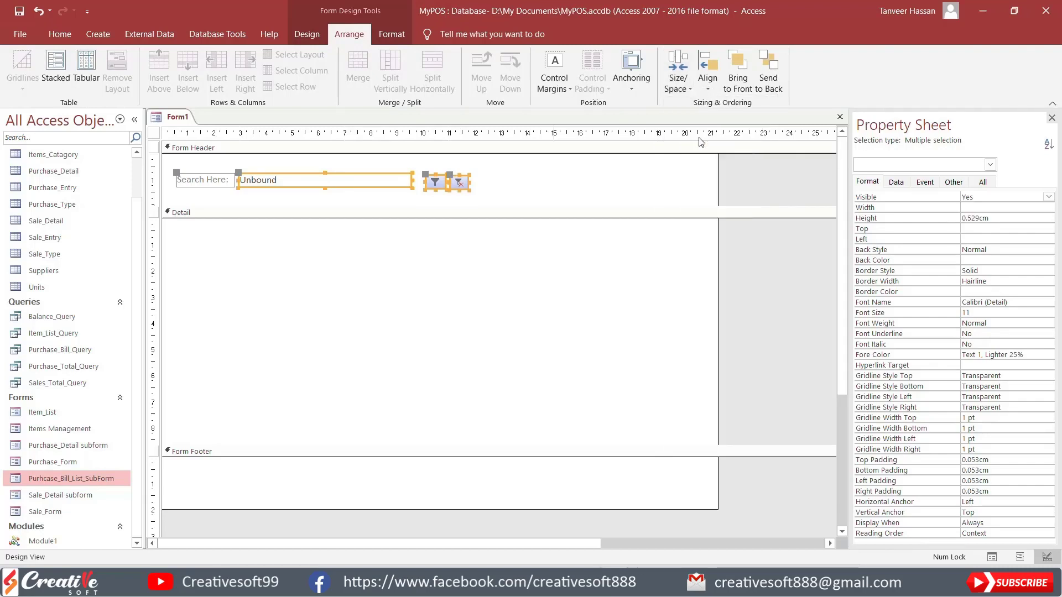
click(704, 88)
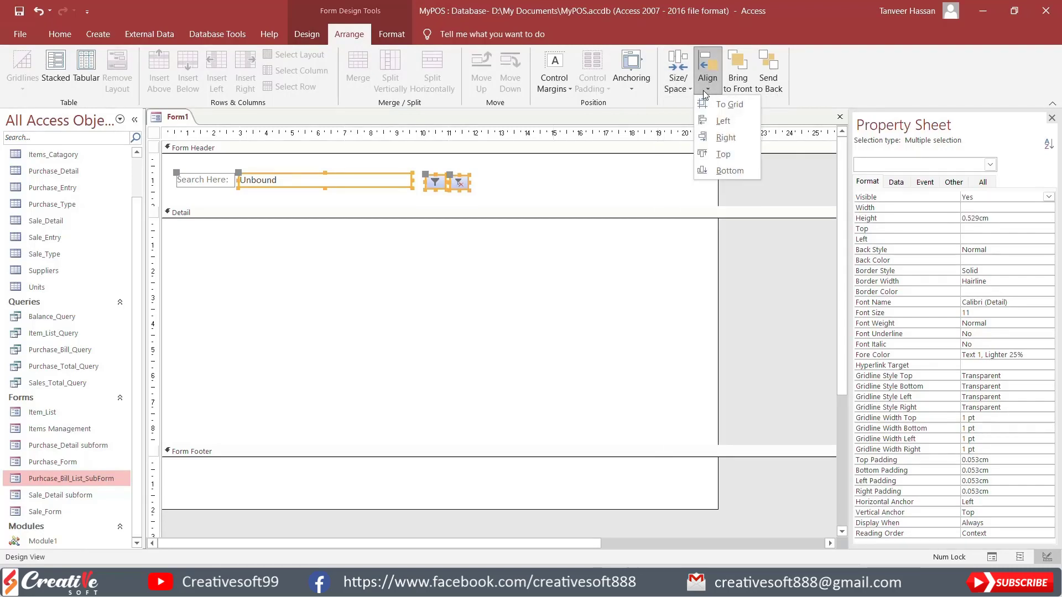
click(724, 154)
click(513, 184)
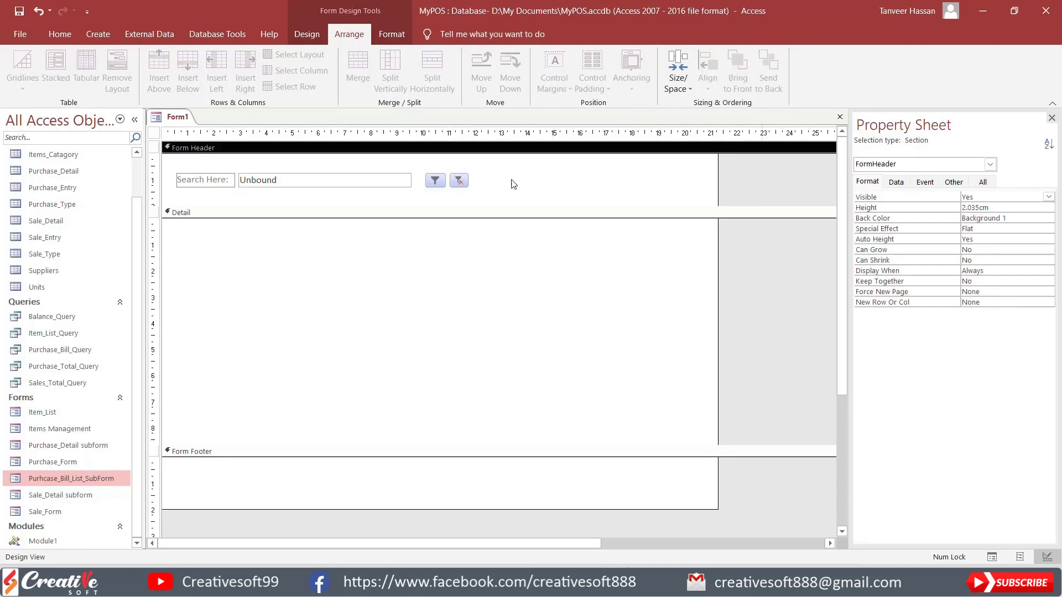
Step: Move both filter buttons up against the search text box and align the tops of all the header controls
click(425, 184)
drag(423, 183, 423, 183)
drag(458, 182, 447, 184)
drag(481, 196, 181, 176)
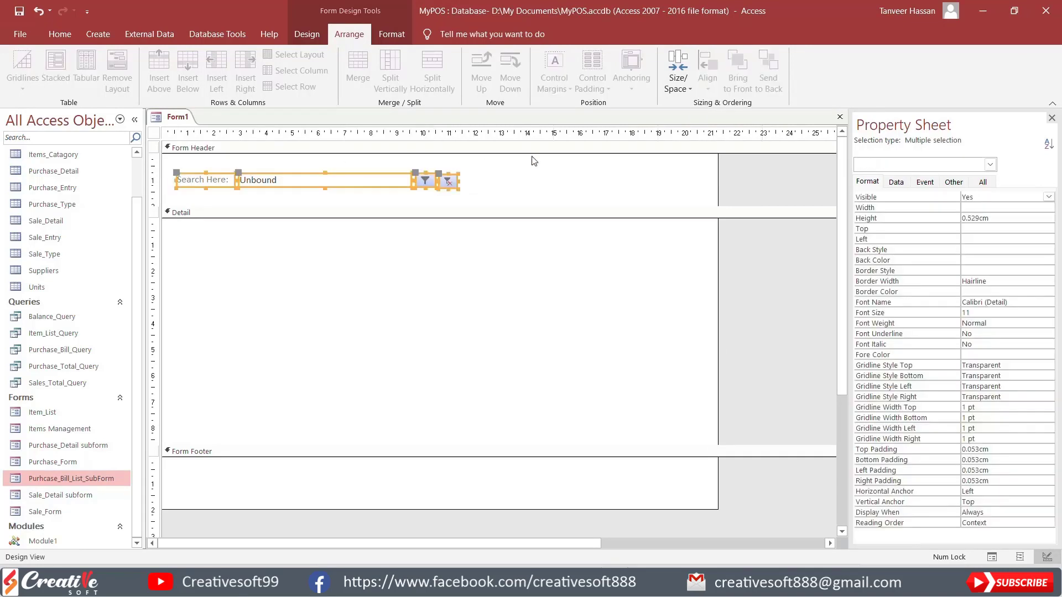
click(706, 84)
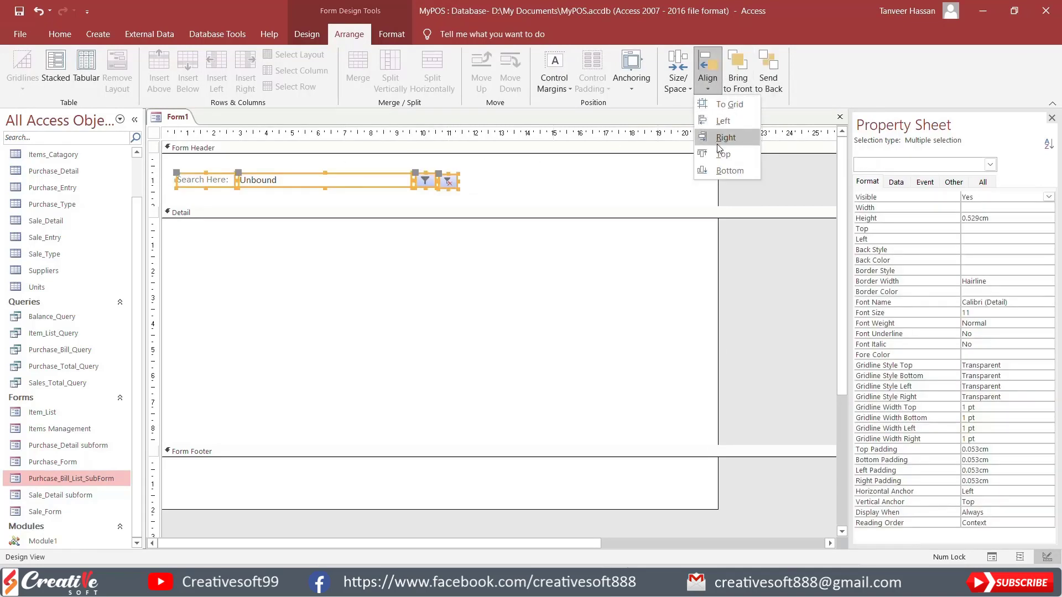
click(719, 153)
click(577, 189)
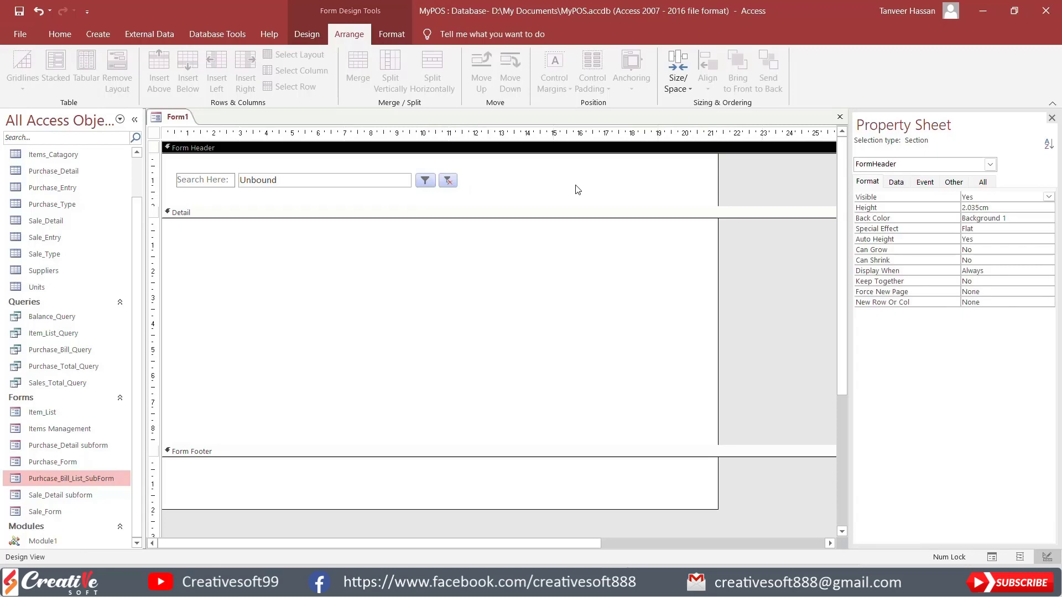
Step: Increase the Form Header height to about 2.5 cm and move the search label, text box and buttons slightly lower as a group
drag(173, 165, 489, 194)
drag(425, 187, 423, 168)
drag(549, 206, 549, 218)
drag(518, 191, 188, 160)
click(308, 35)
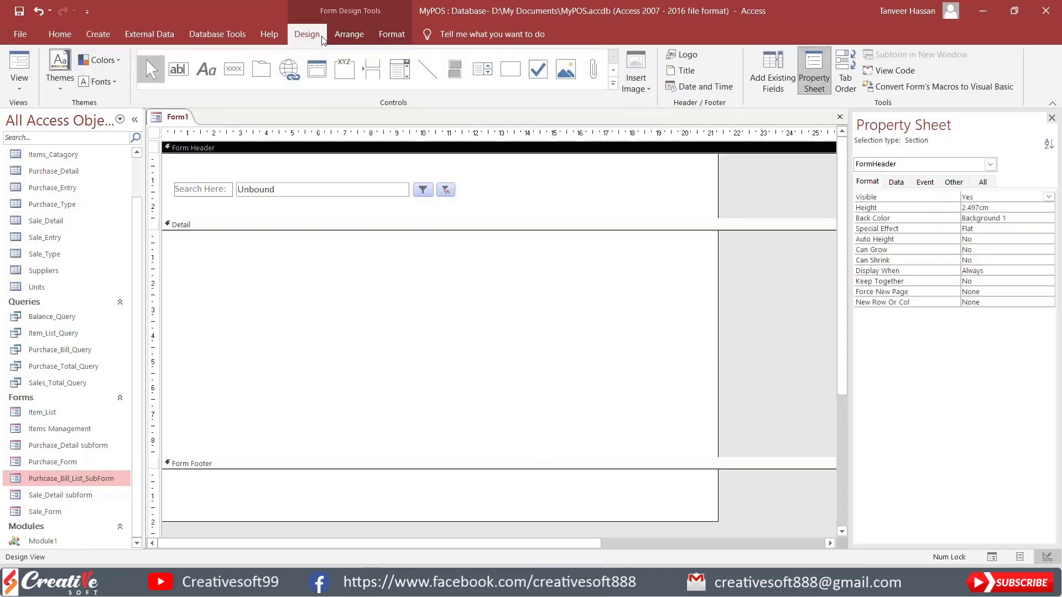
Step: Add a label reading "Purchase Bills List" in the Form Header above the search label
click(214, 71)
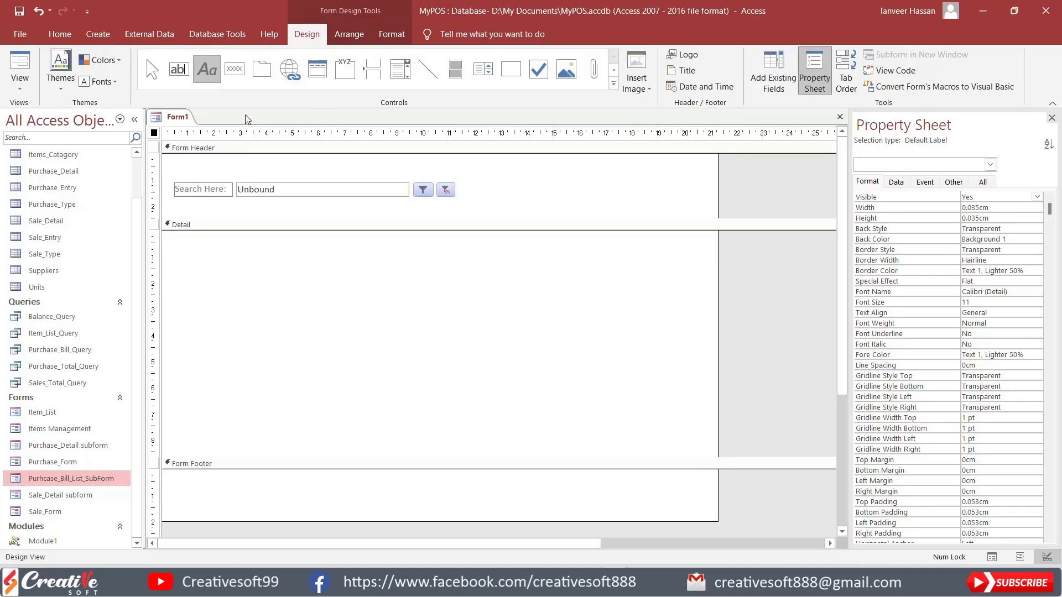
click(175, 162)
text(Purchase Bills )
text(L)
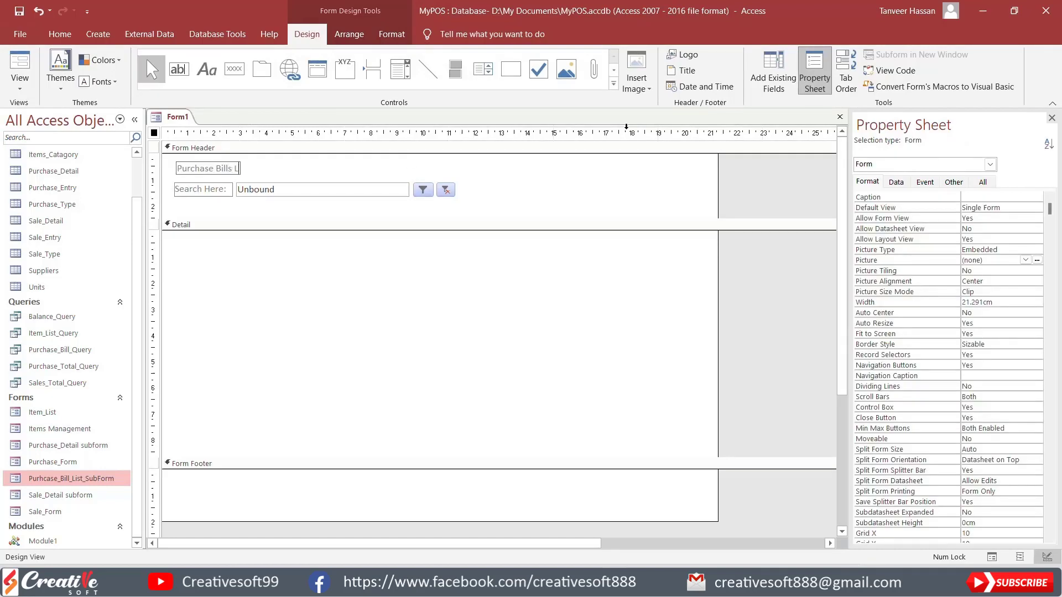
text(ist)
key(Return)
Step: Set the title label to 14 pt with Text 1, Lighter 25% font colour, and enlarge it to about 5.76 by 0.72 cm
click(381, 33)
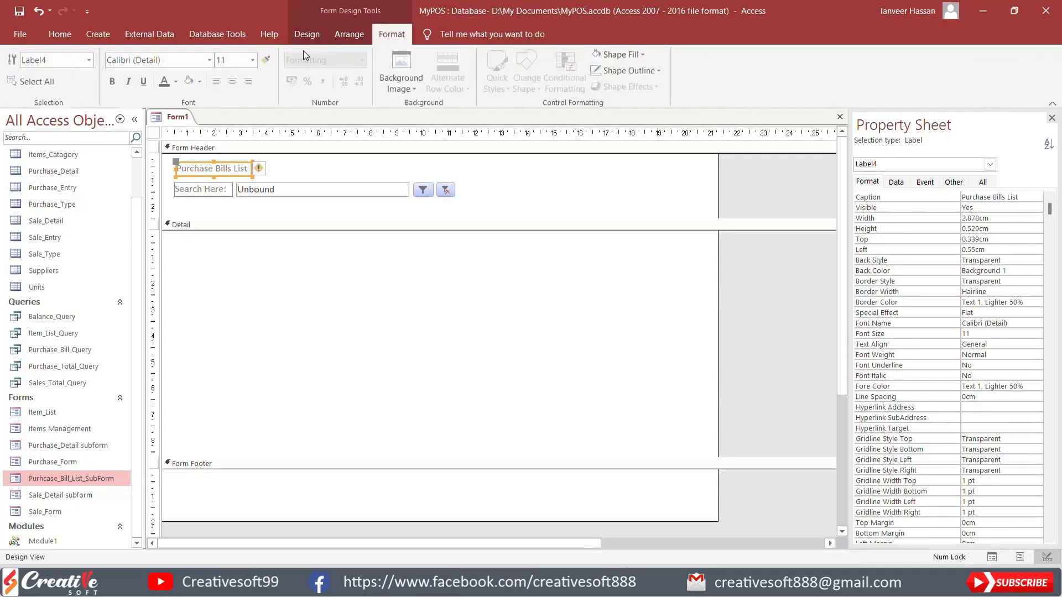
click(253, 60)
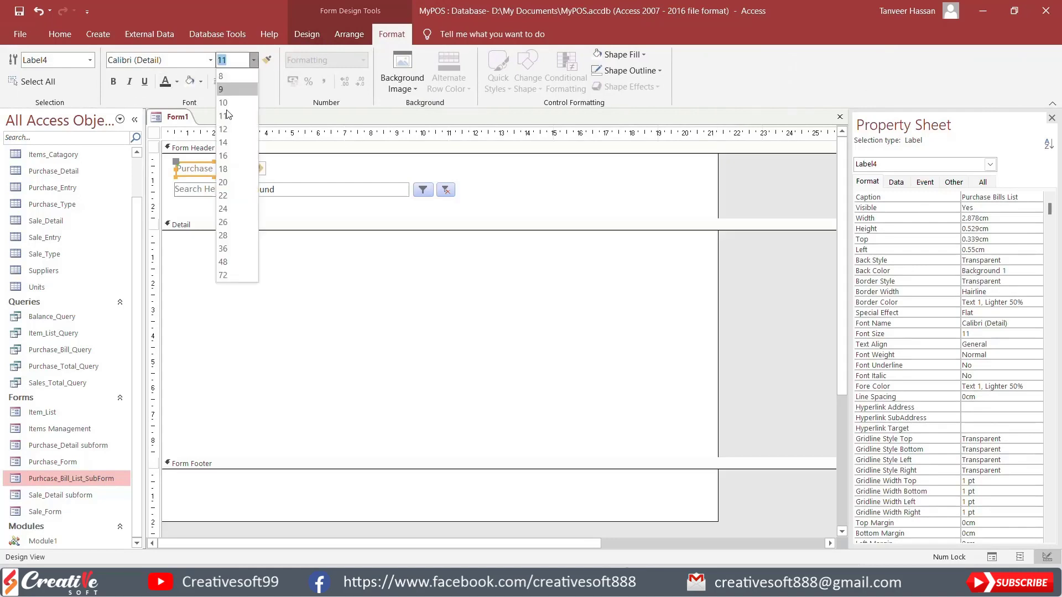
click(224, 144)
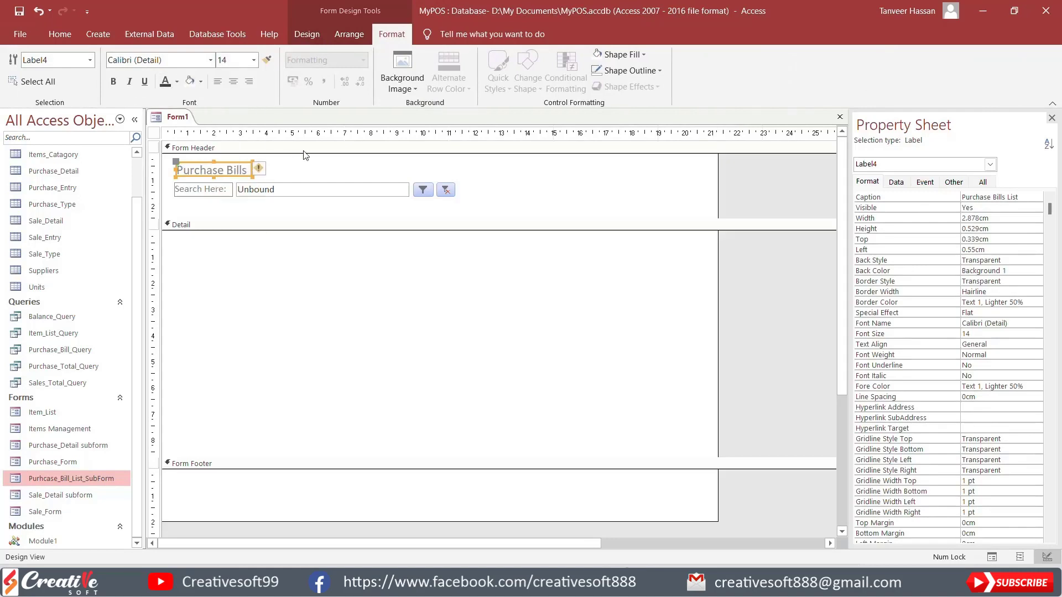
click(165, 83)
mouse_move(255, 168)
mouse_down()
mouse_move(327, 168)
mouse_move(273, 164)
mouse_move(250, 175)
mouse_up()
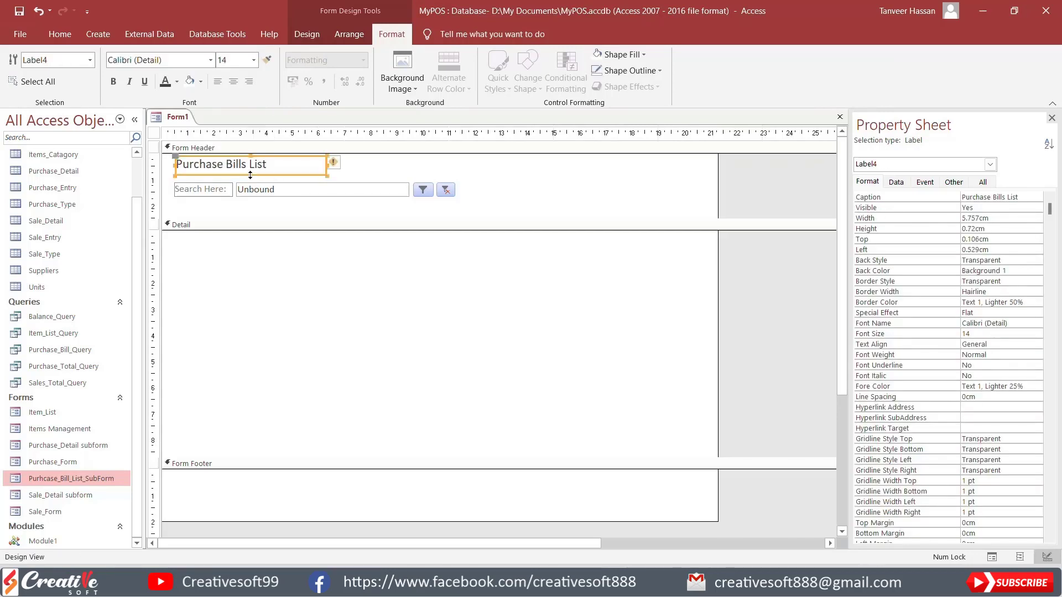
Step: Set the Purchase Bills List label's font size to 18 and make it bold
click(253, 60)
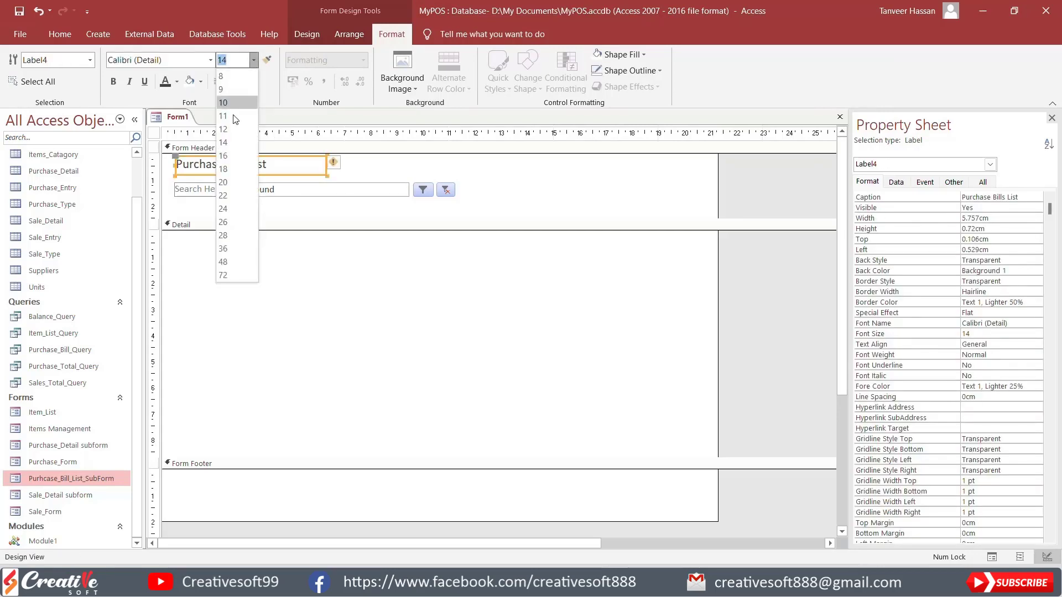
click(223, 168)
click(114, 81)
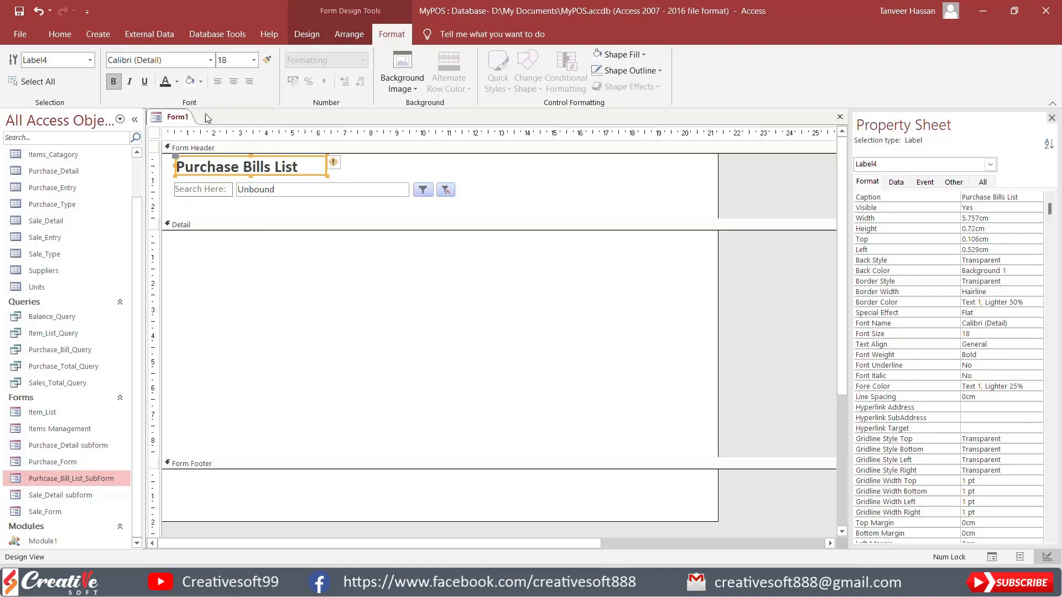
Step: Reduce the Form Header height to about 1.8 cm and collapse the Form Footer to no height
click(396, 203)
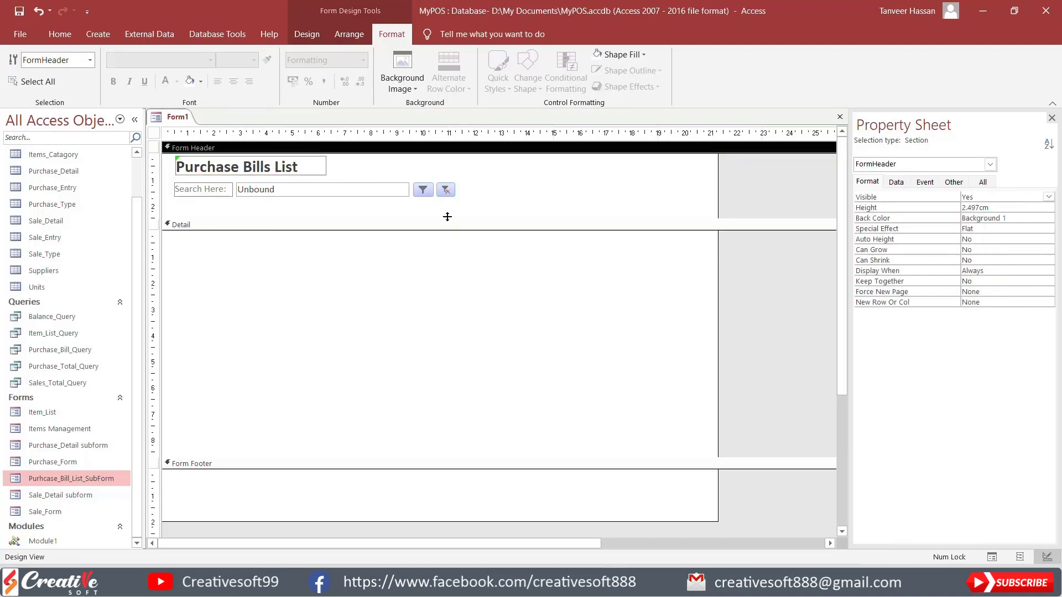
drag(447, 216, 448, 198)
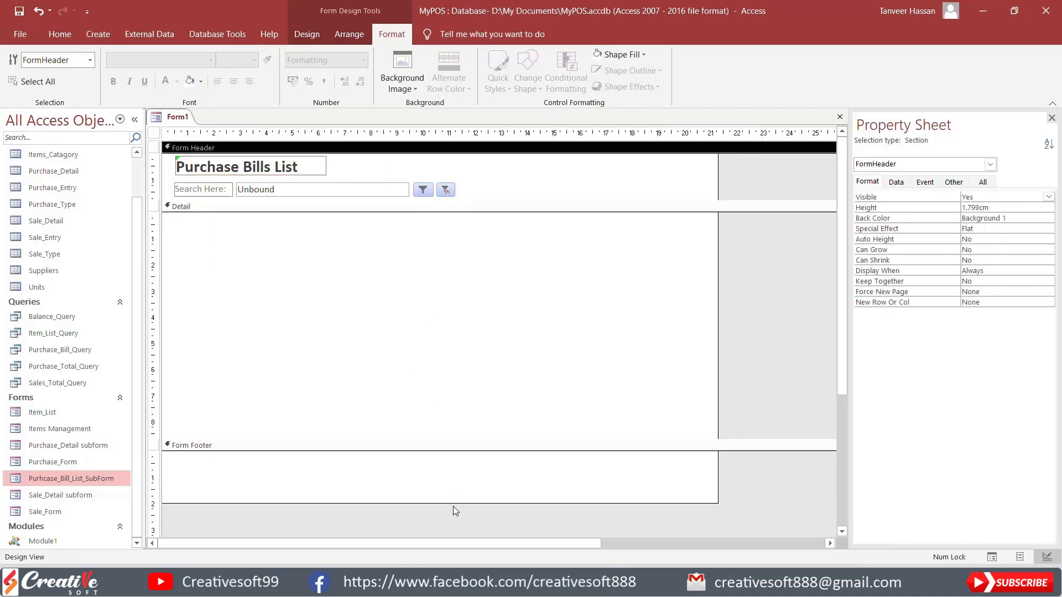
drag(453, 505, 465, 450)
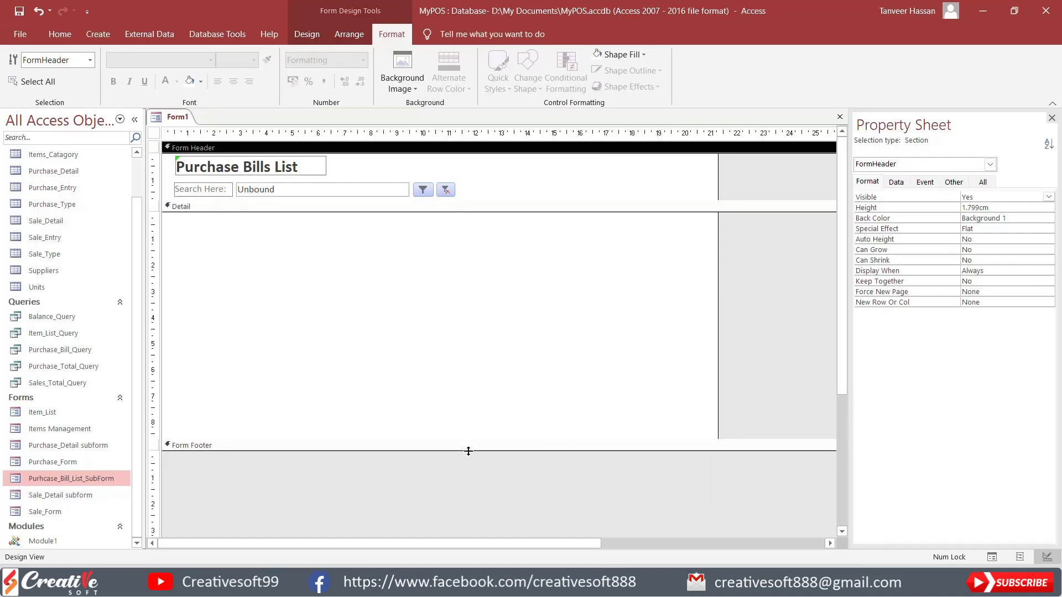
Step: Check the Name property of the search text box and of the two filter buttons
click(323, 193)
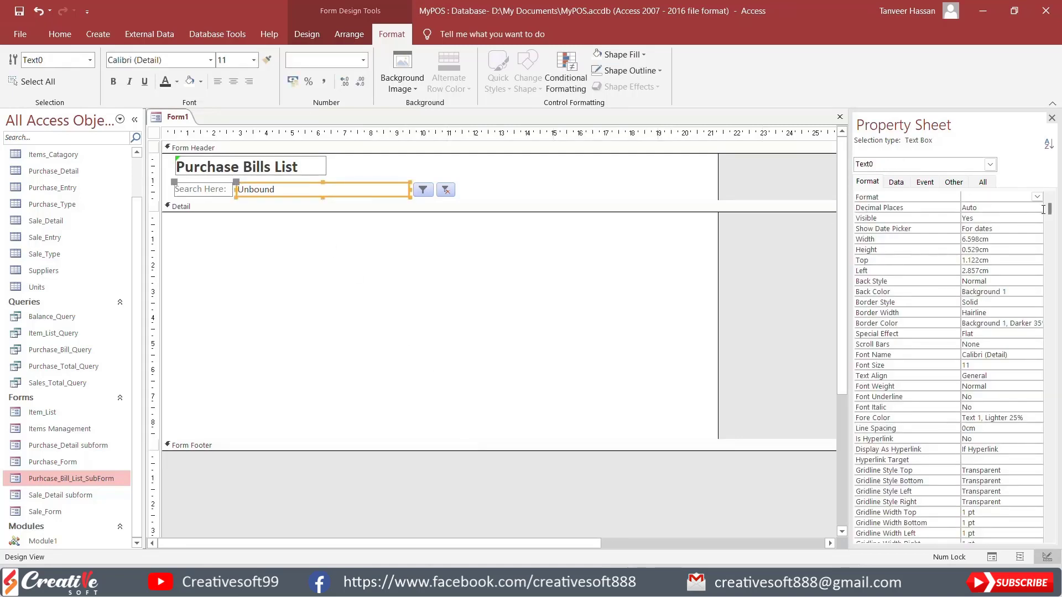
click(953, 181)
click(927, 196)
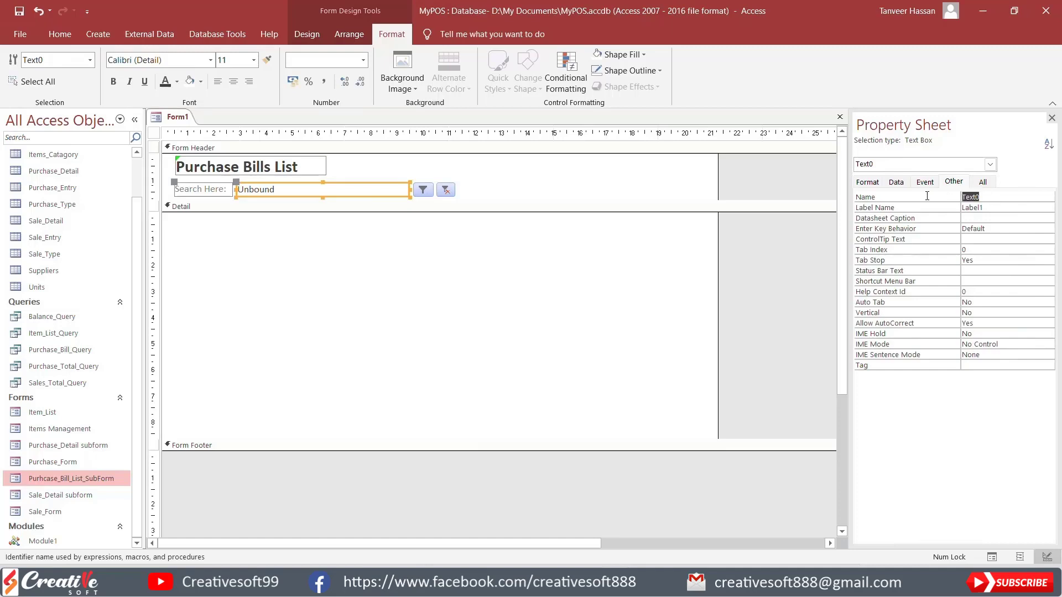
click(424, 190)
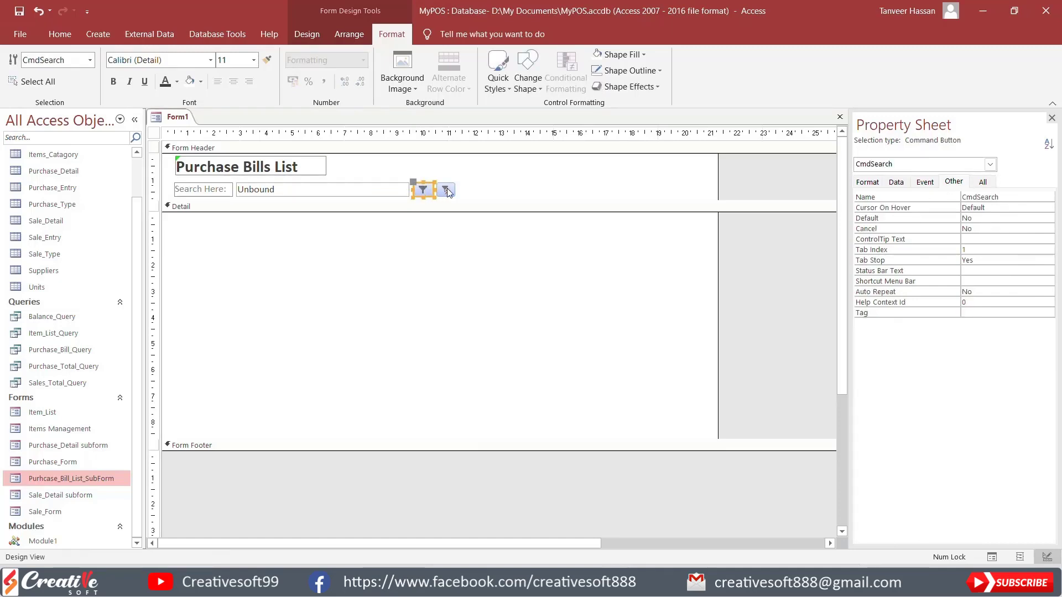
click(447, 190)
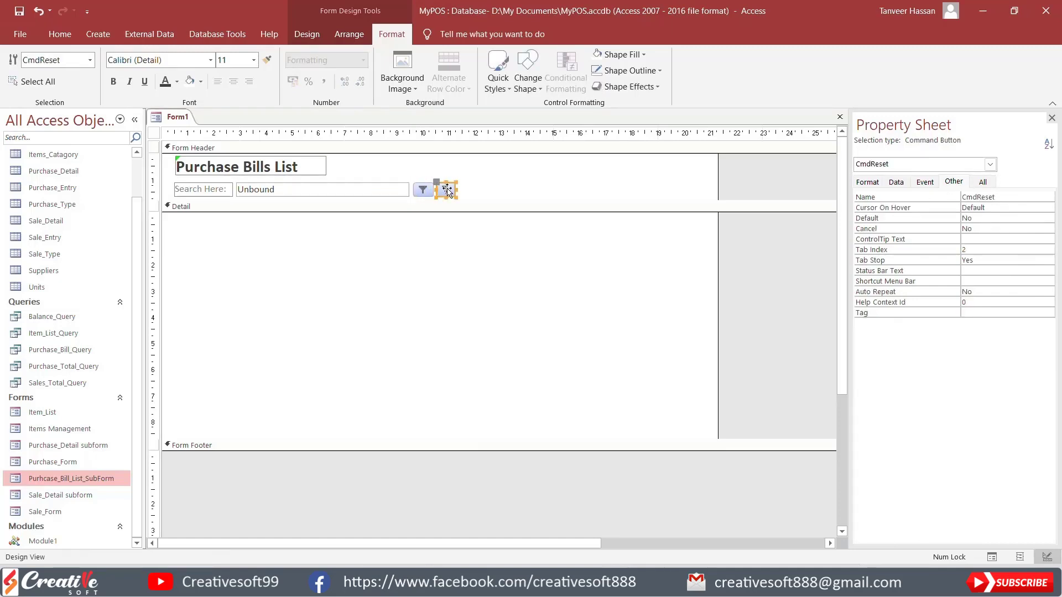
click(528, 191)
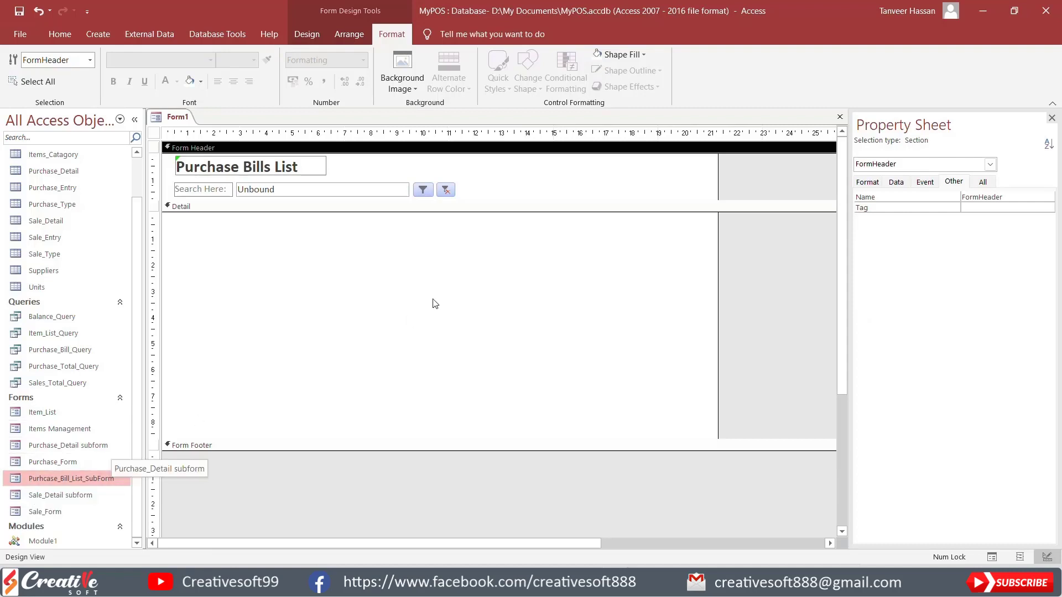
Step: Insert a subform in the Detail section based on the existing form Purhcase_Bill_List_SubForm, keeping the suggested name
click(306, 35)
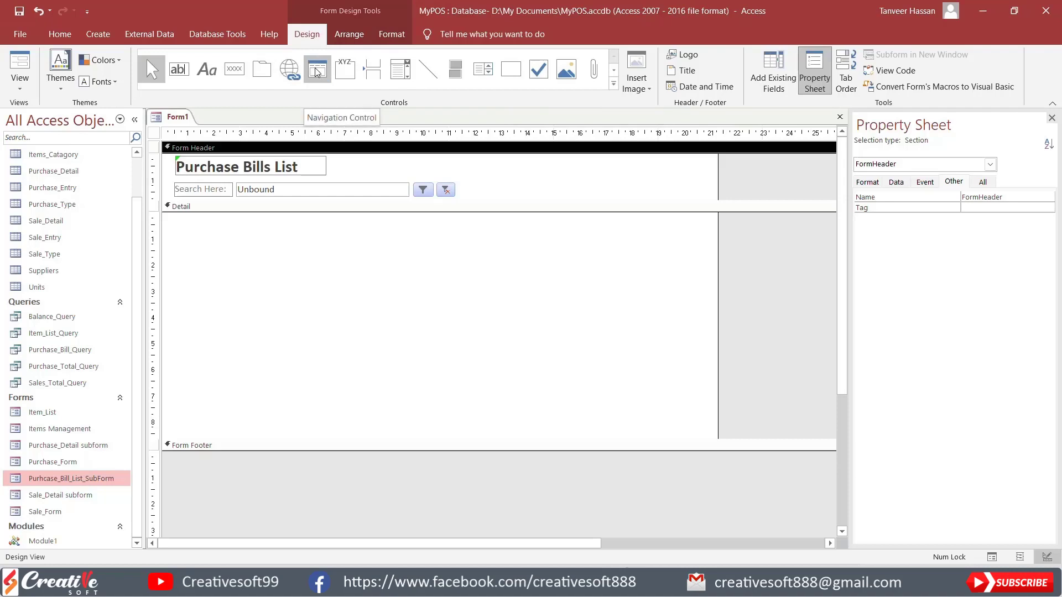
click(614, 71)
click(178, 69)
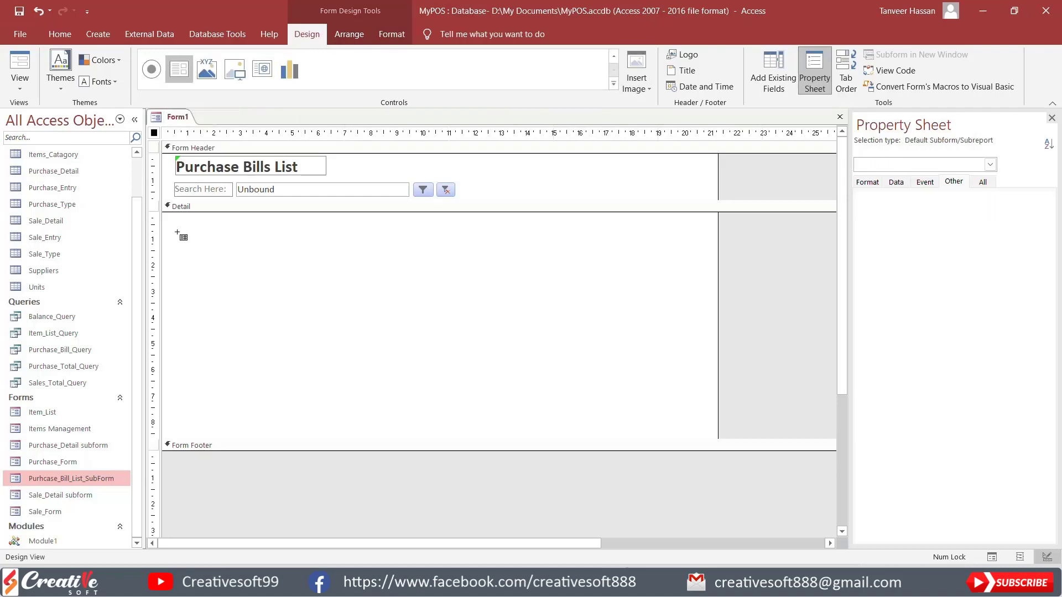
drag(181, 225, 262, 305)
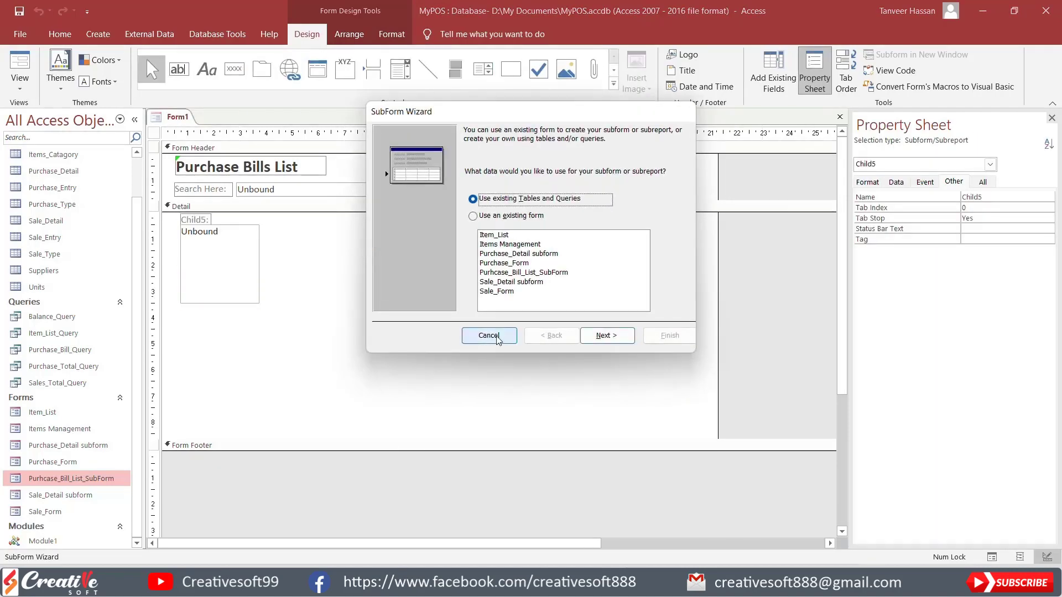
click(553, 273)
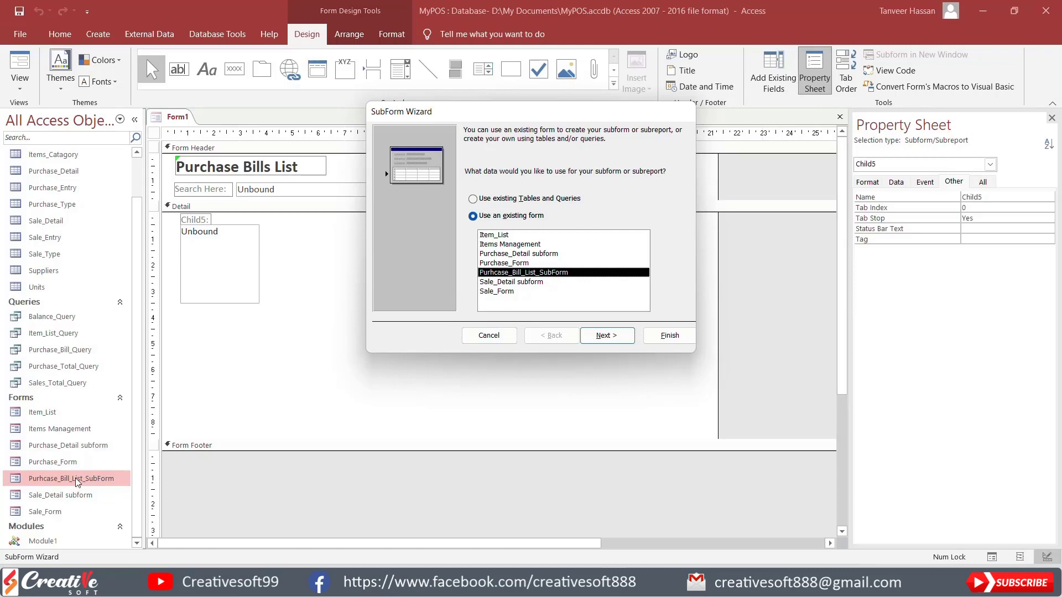
click(608, 337)
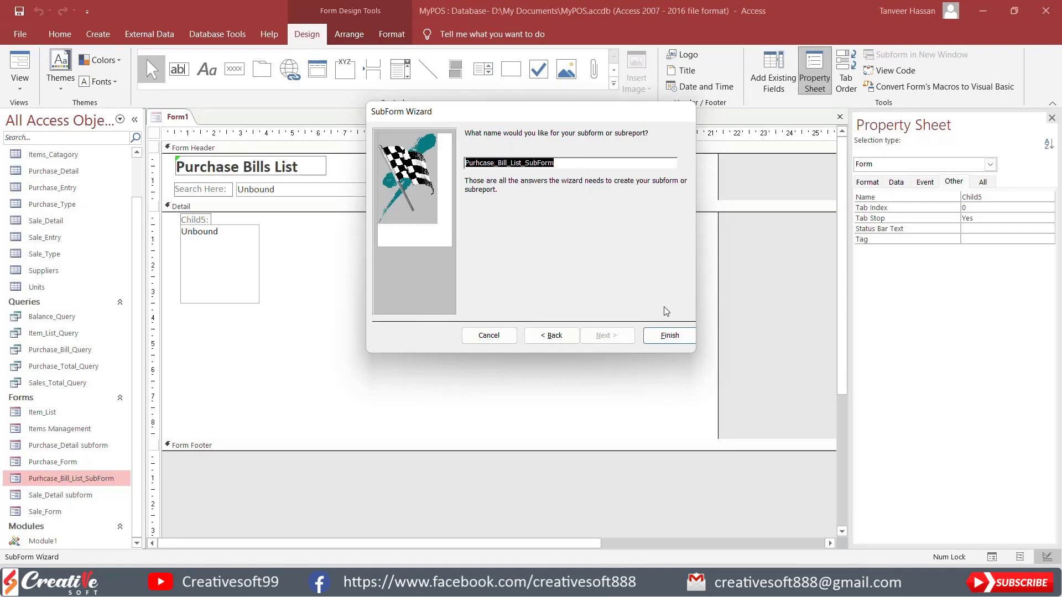
click(674, 338)
Step: Delete the subform's label and move the subform up to the top-left corner of the Detail section
click(276, 218)
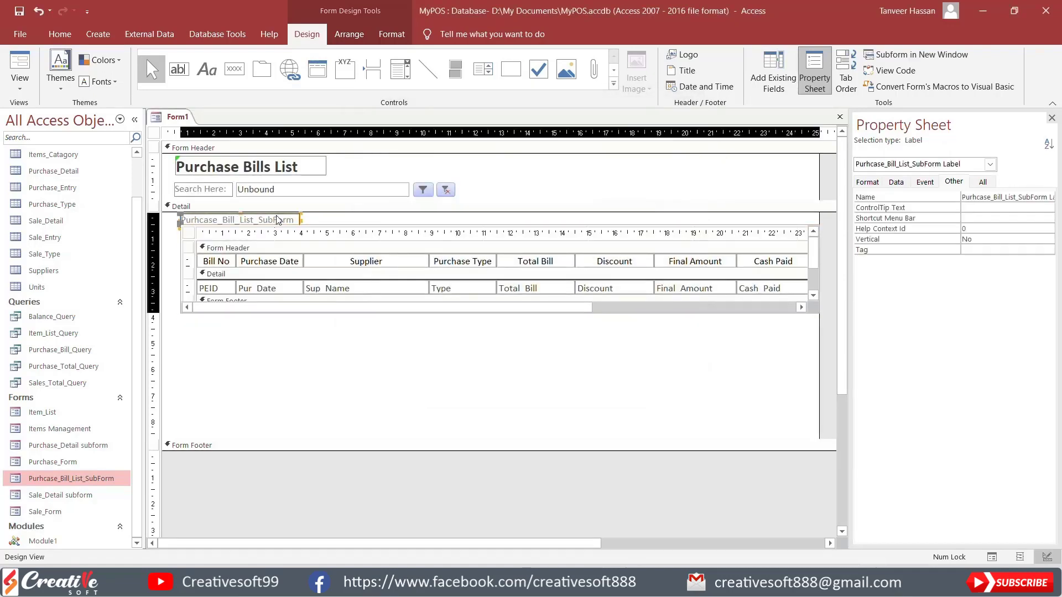
key(Delete)
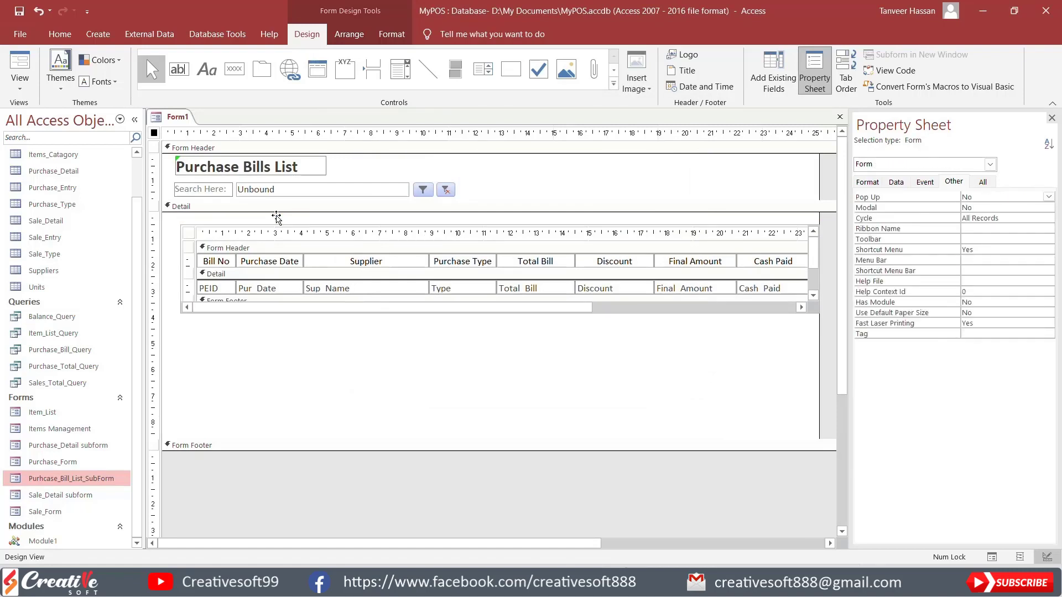
mouse_move(338, 227)
mouse_down()
mouse_move(320, 223)
mouse_move(333, 215)
mouse_up()
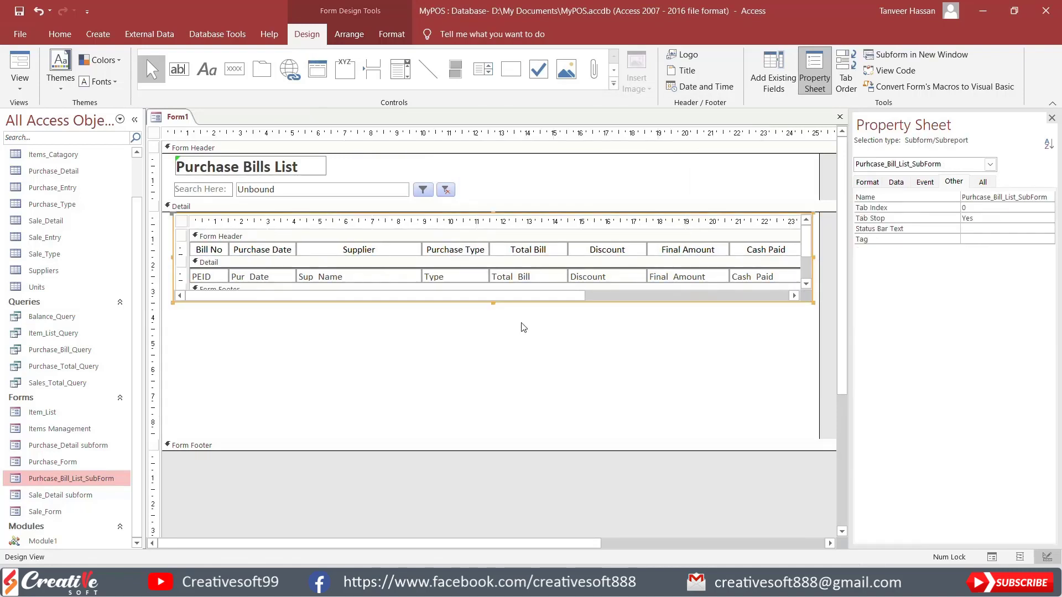
Step: Stretch the subform downward until it nearly fills the height of the Detail section
drag(493, 303, 493, 304)
drag(489, 426, 490, 436)
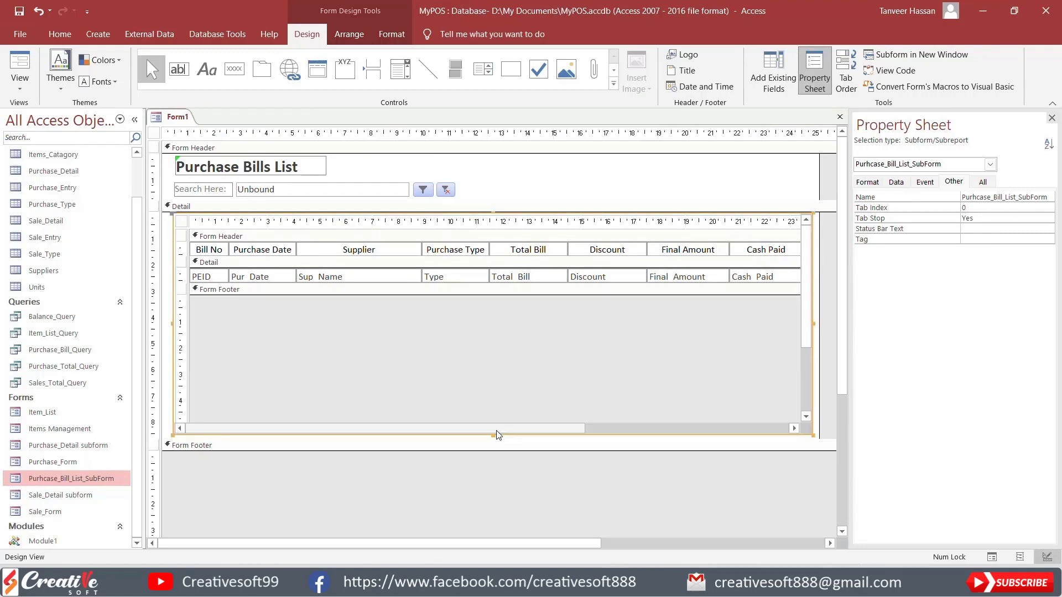
click(601, 438)
click(602, 458)
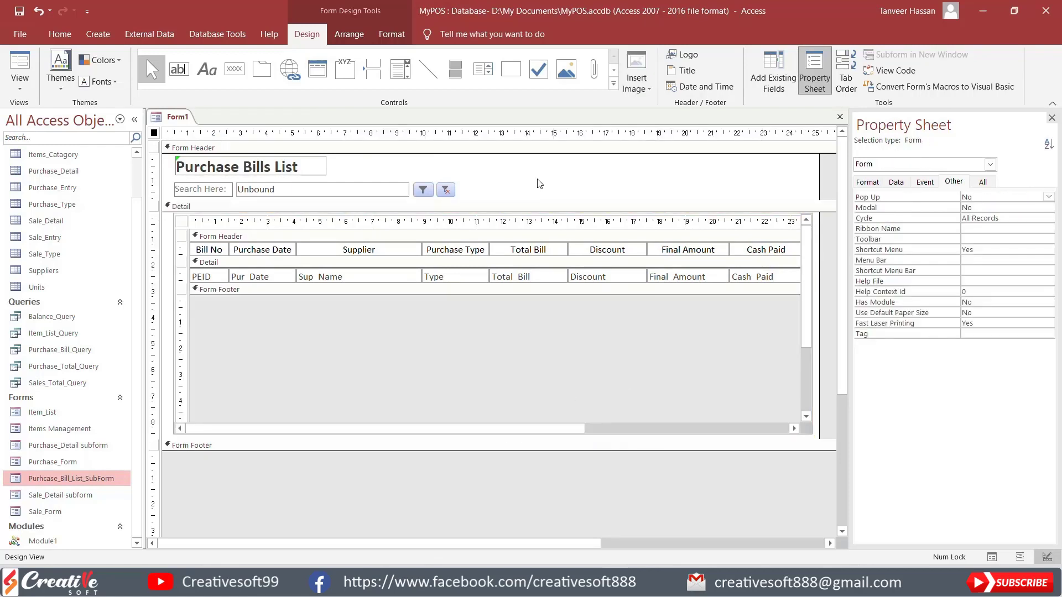
Step: Save the form as Purchase_Bill_List
key(ctrl+s)
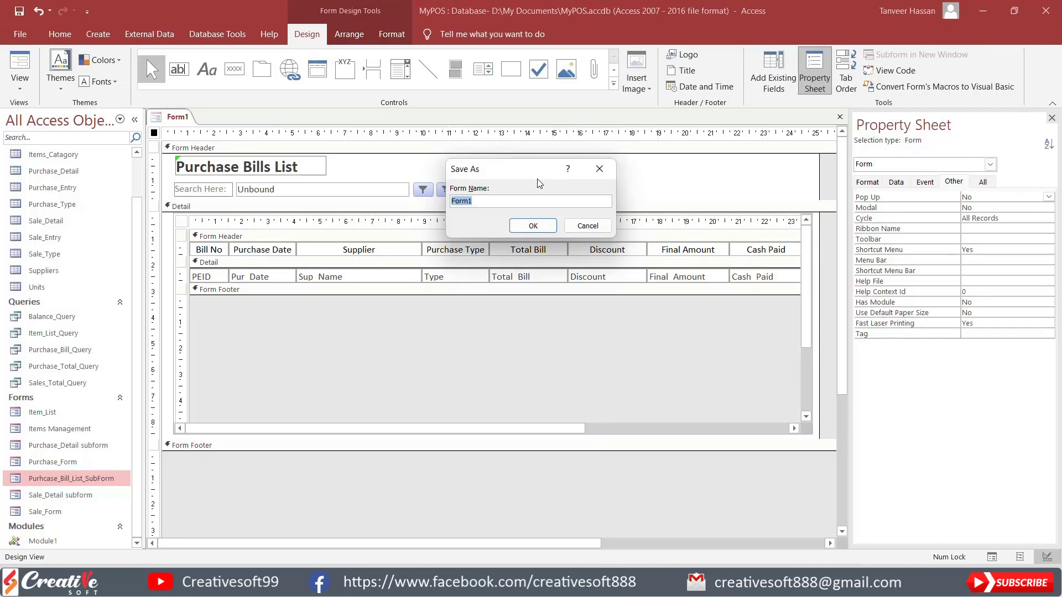
text(Purchase_Bill_List)
click(536, 226)
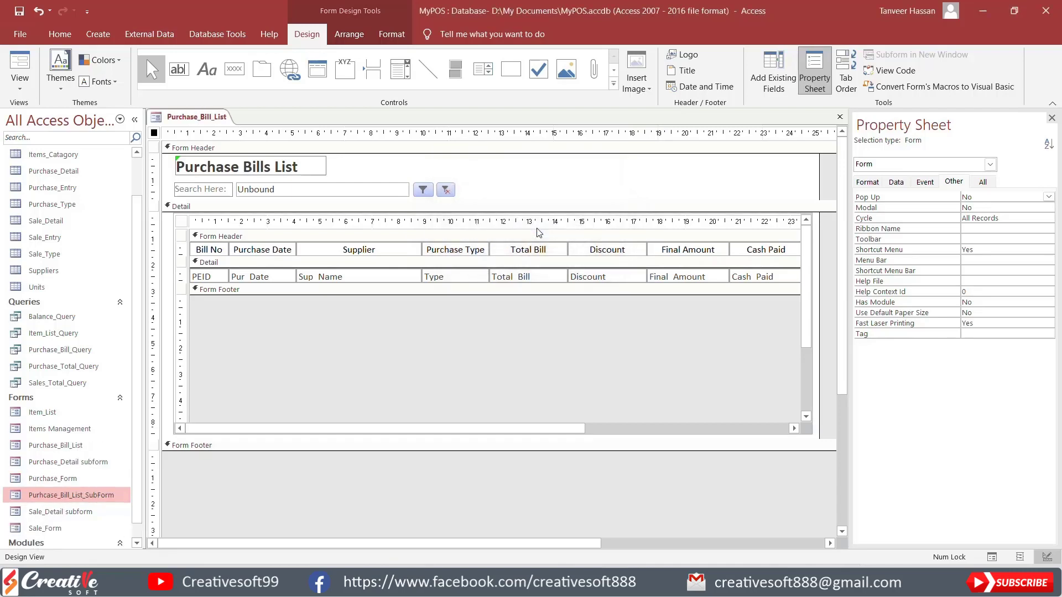
Step: Preview the purchase bill list in Form view and return to Design view
click(21, 64)
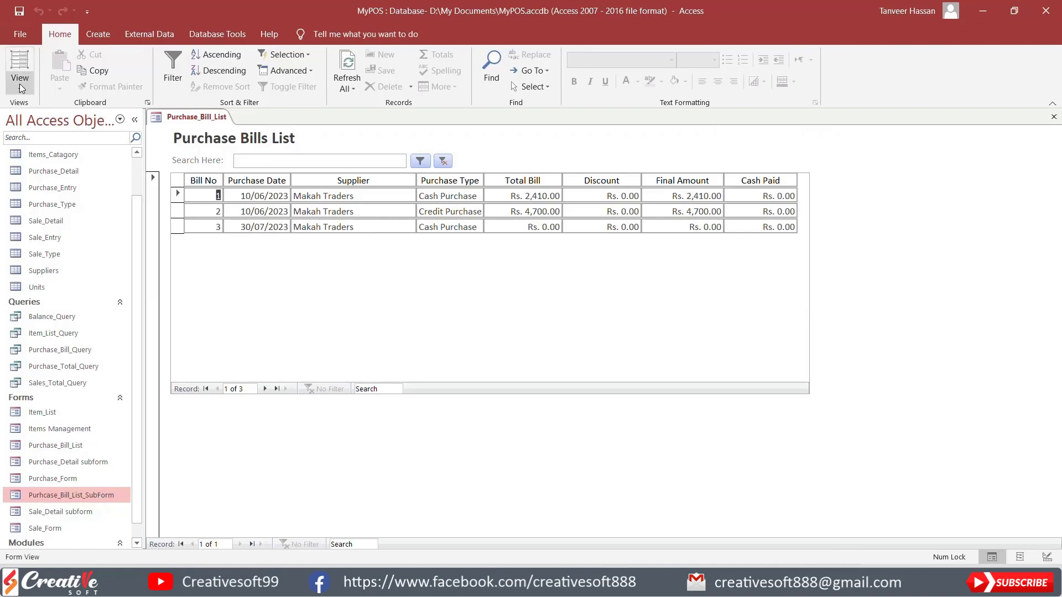
click(21, 88)
click(61, 172)
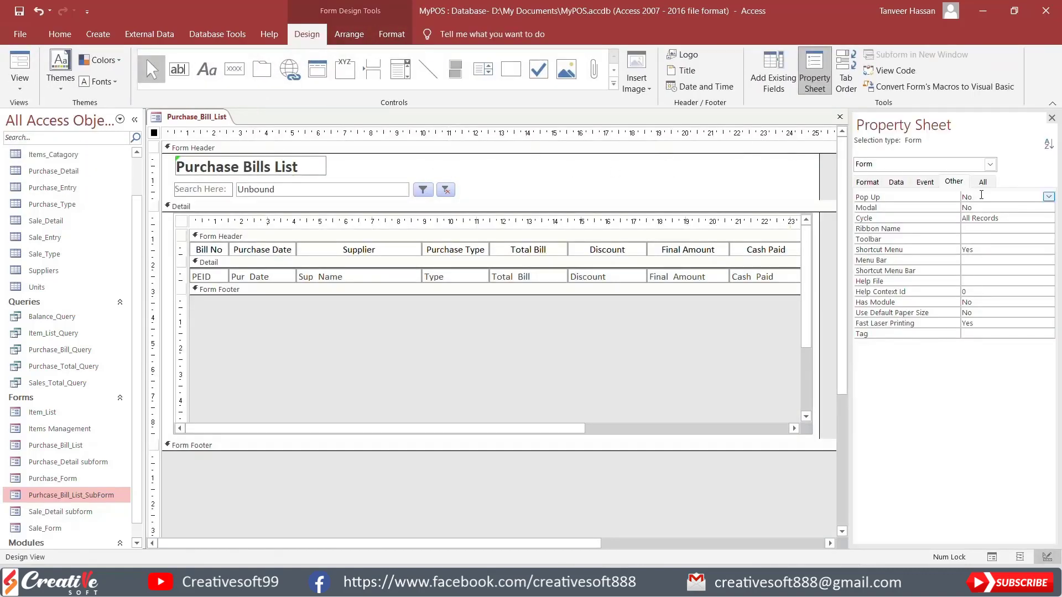
Step: Set the form's Pop Up and Modal properties to Yes and preview it as a pop-up window
double_click(980, 196)
double_click(977, 207)
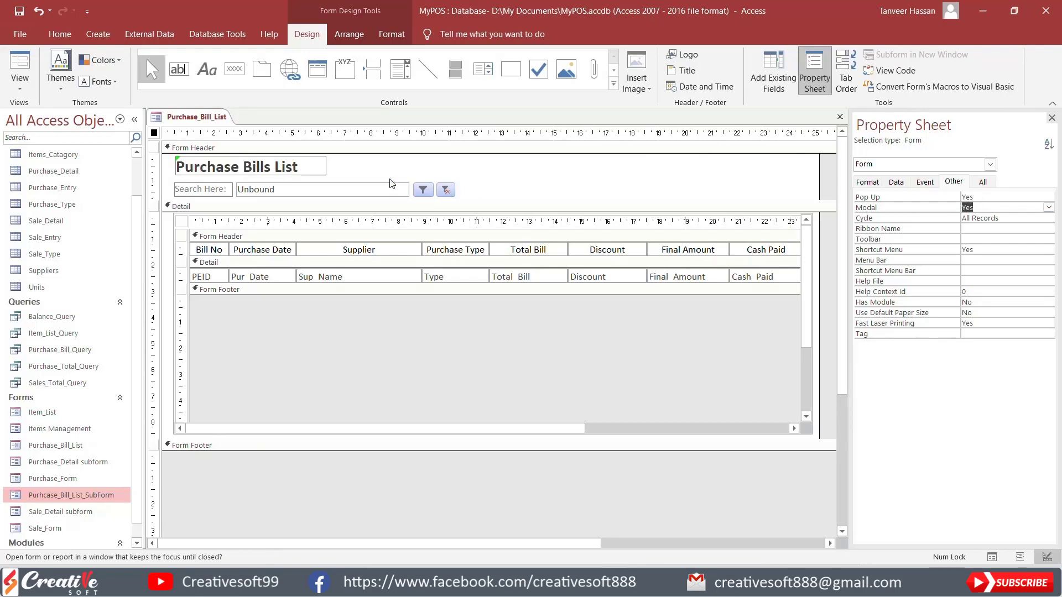
click(20, 65)
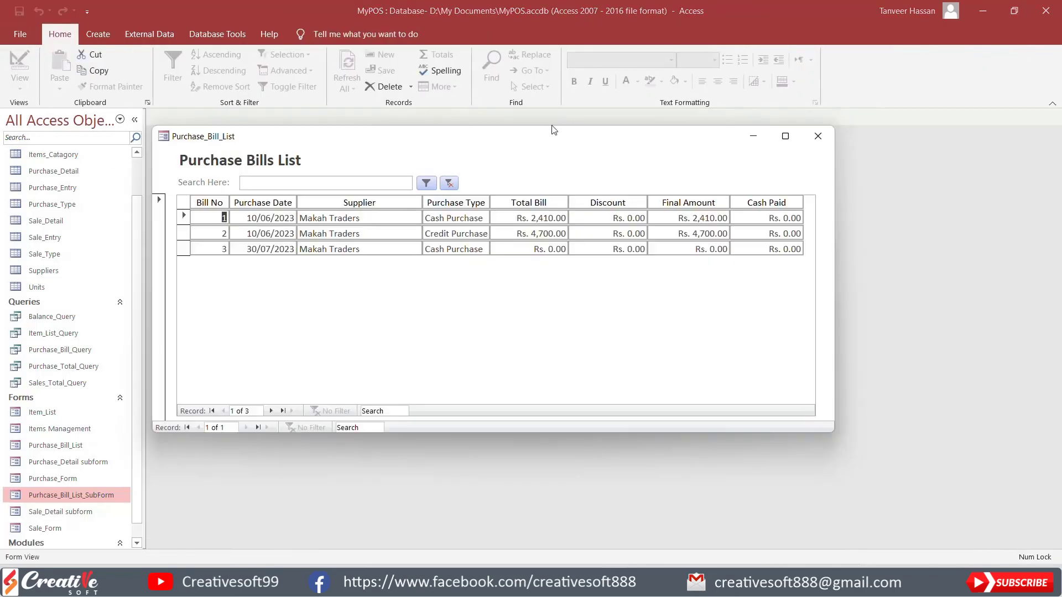
drag(553, 130, 567, 71)
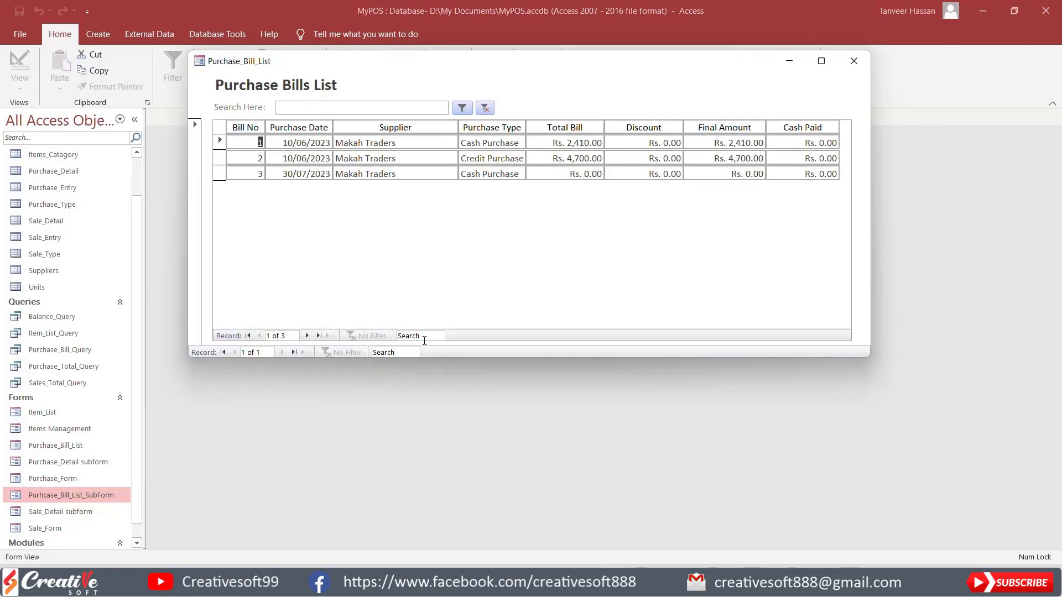
Step: Return the Purchase_Bill_List form to Design view and set its Navigation Buttons and Record Selectors properties to No
right_click(723, 98)
click(748, 142)
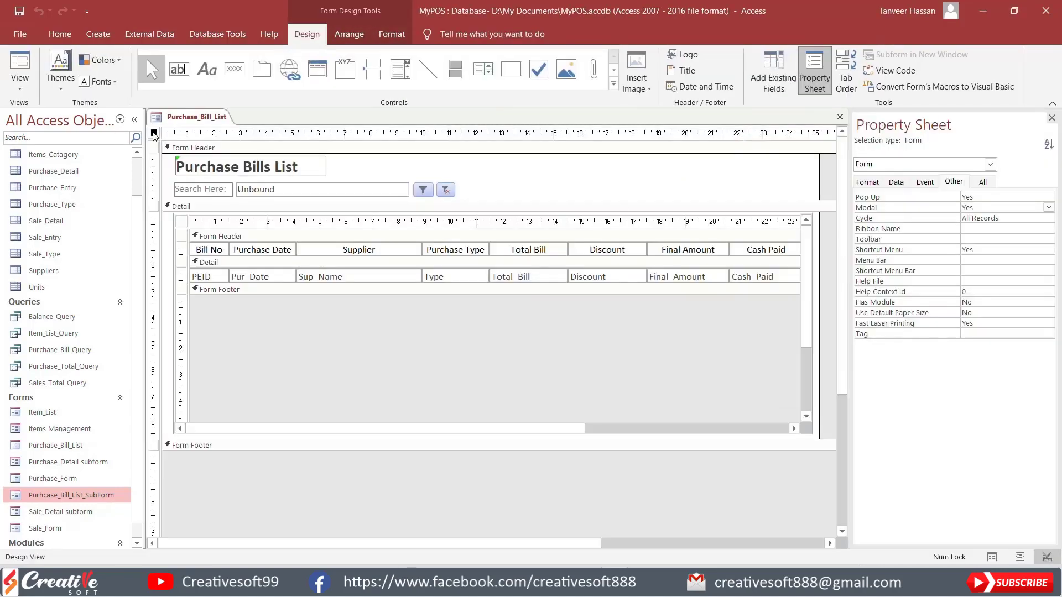
click(867, 182)
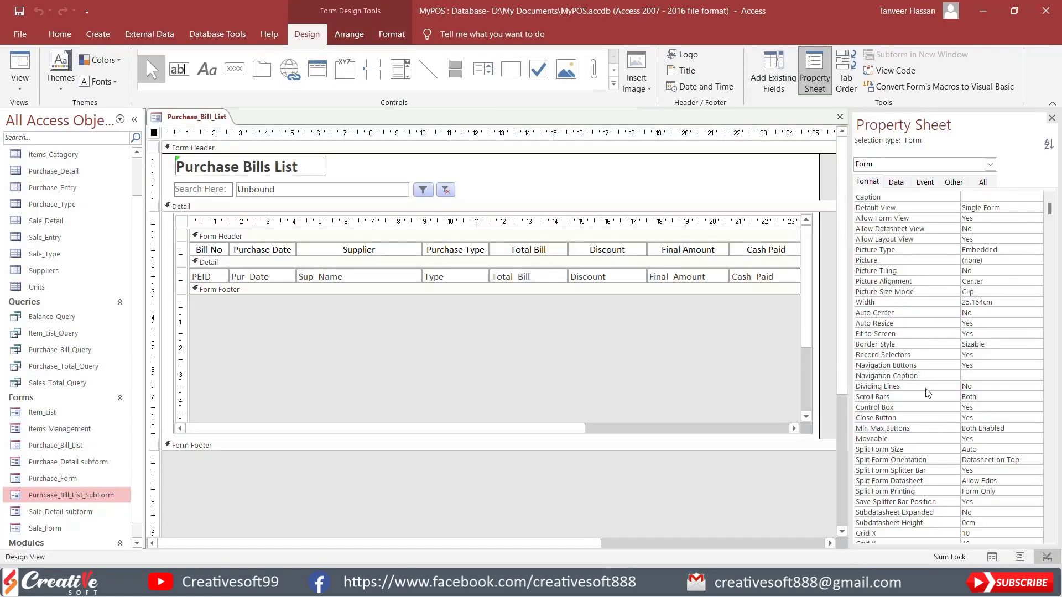
double_click(987, 365)
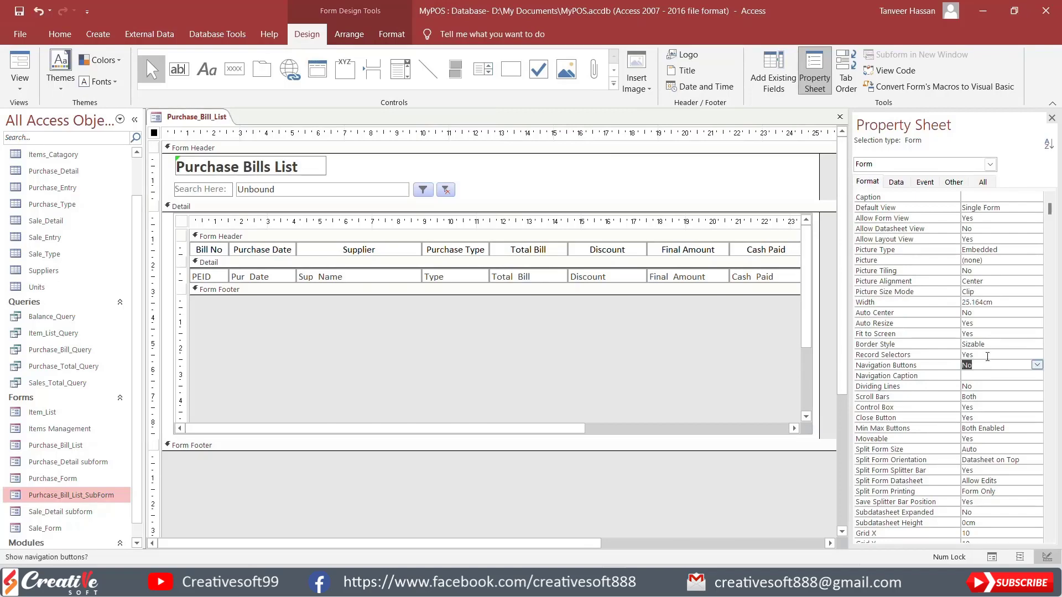
double_click(987, 355)
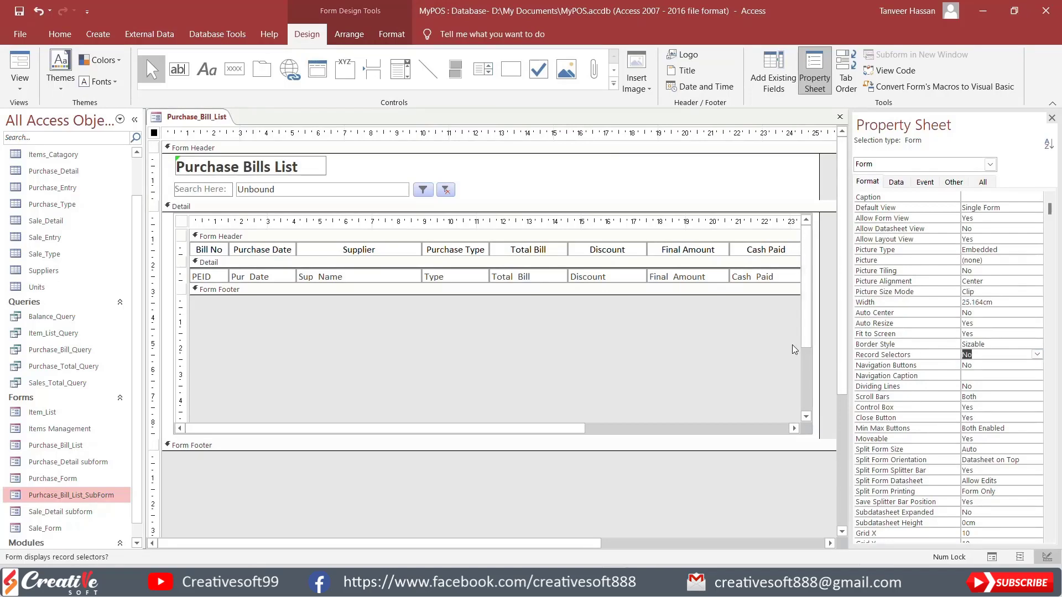
Step: Set the embedded bill list subform's Navigation Buttons property to No
click(176, 225)
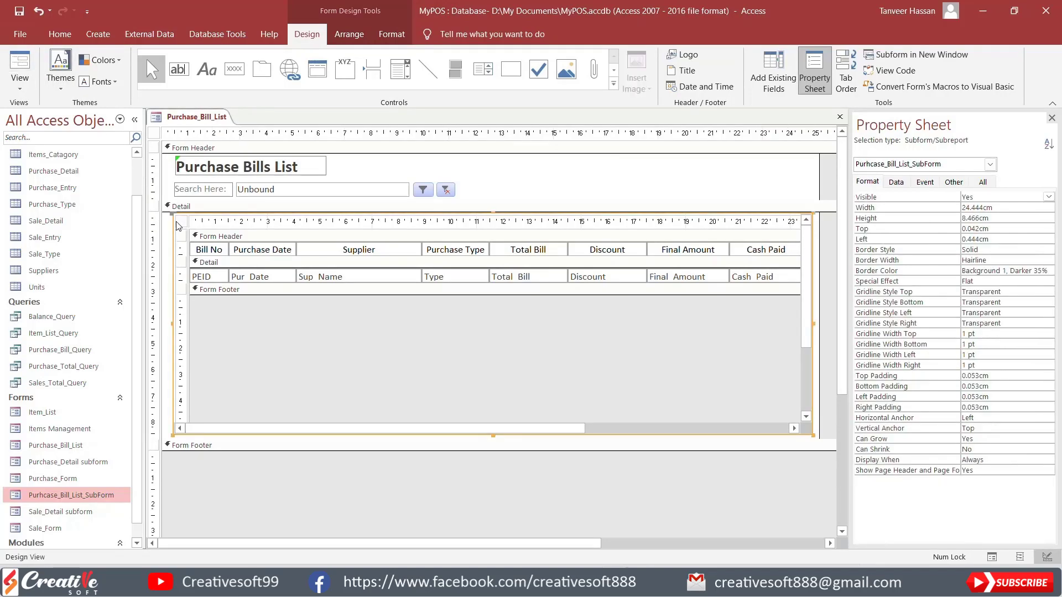
click(180, 222)
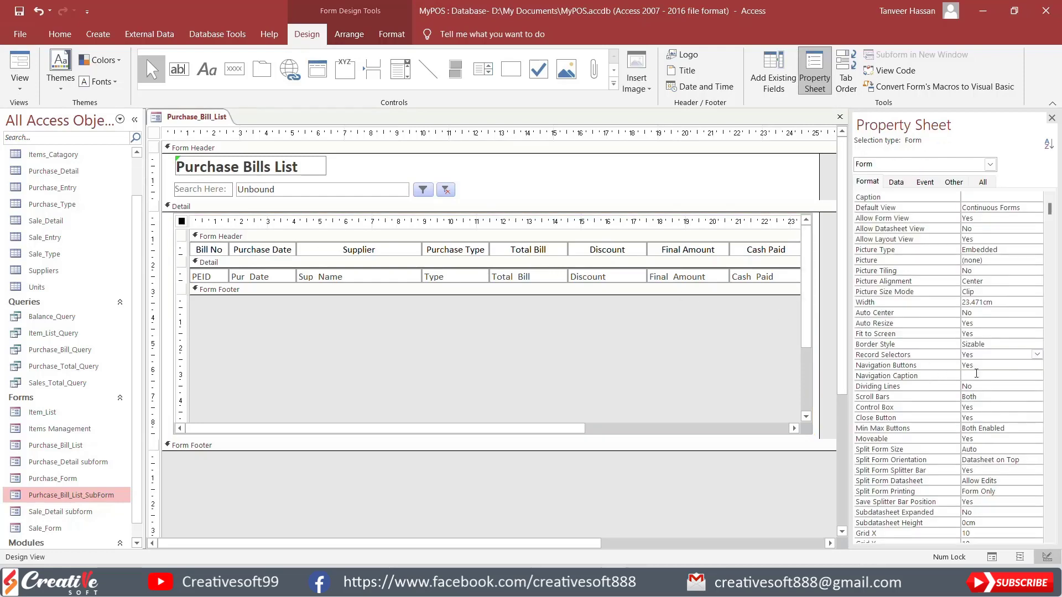
double_click(976, 365)
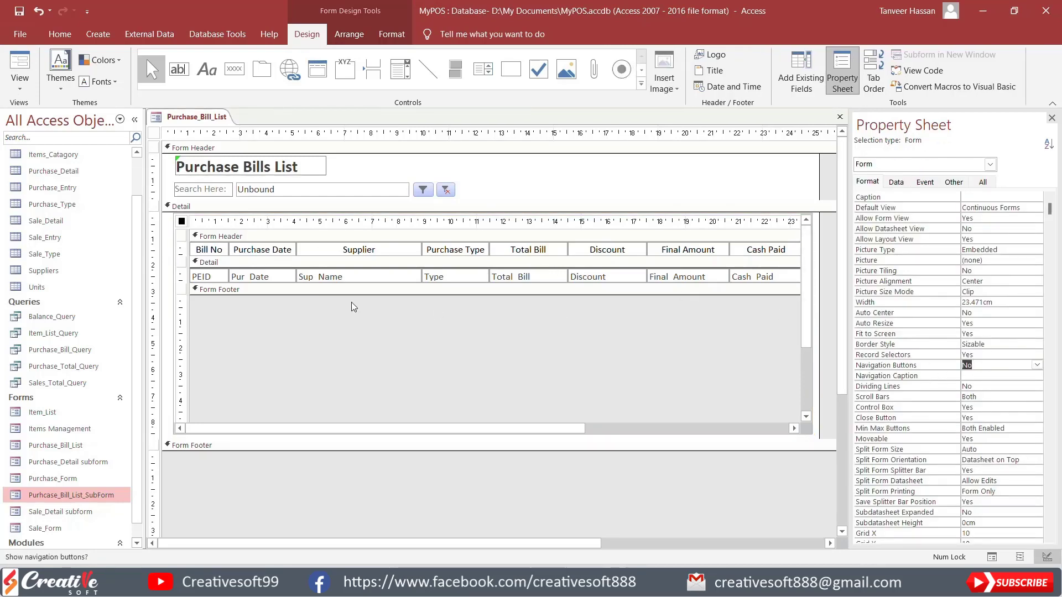
Step: Preview the form as a pop-up, enlarge and maximize its window to check the layout, and return to Design view
click(23, 65)
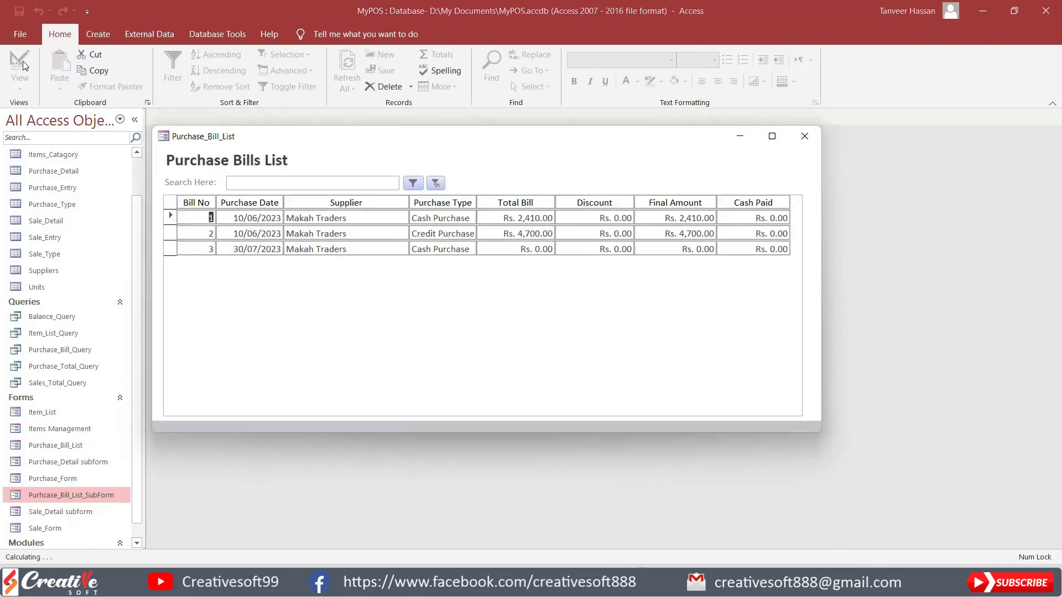
drag(526, 142, 536, 79)
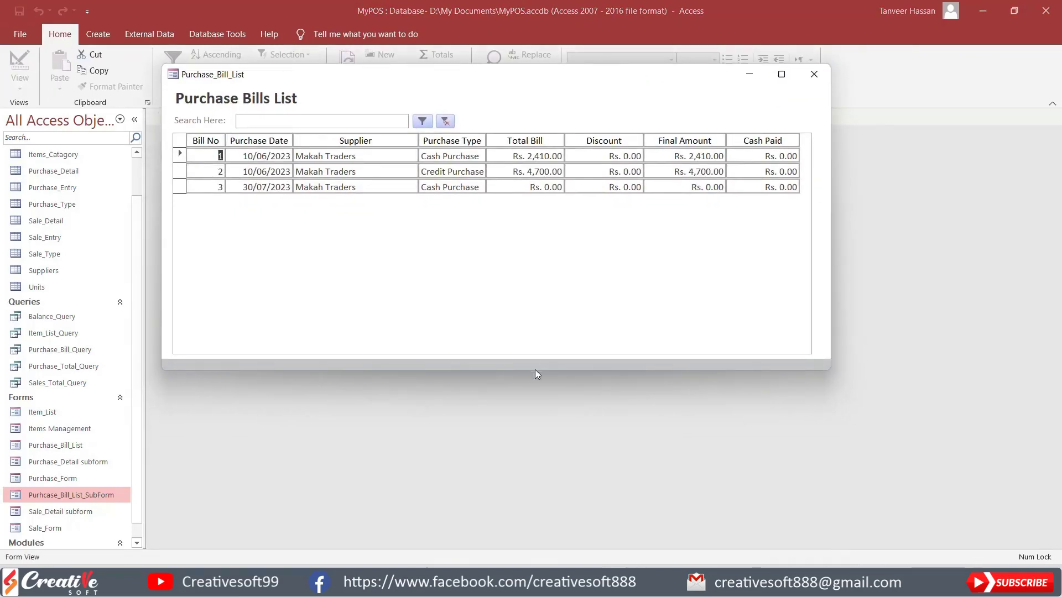
drag(536, 376, 536, 503)
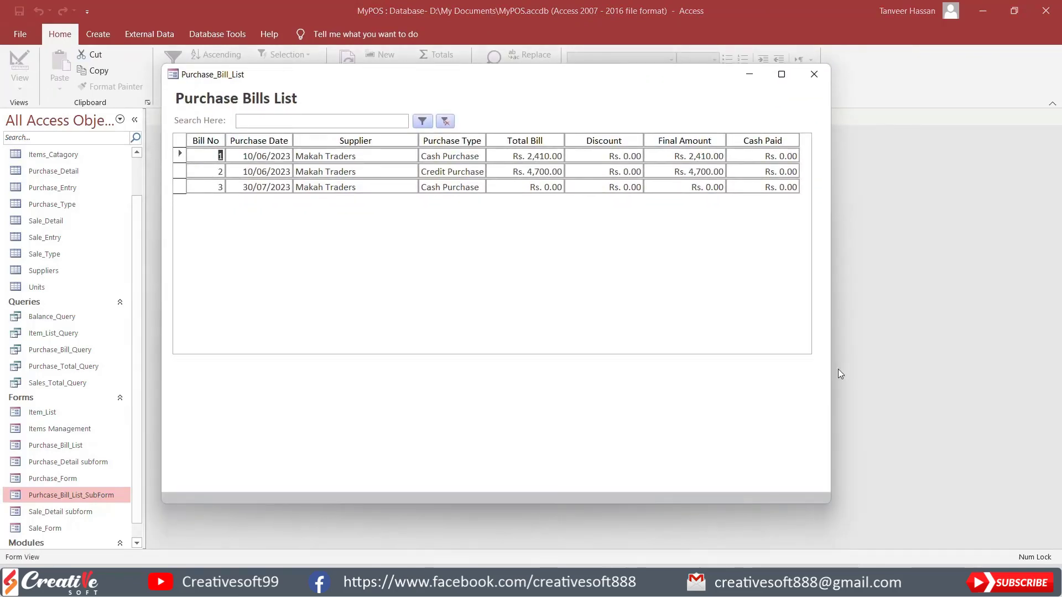
drag(831, 370, 861, 369)
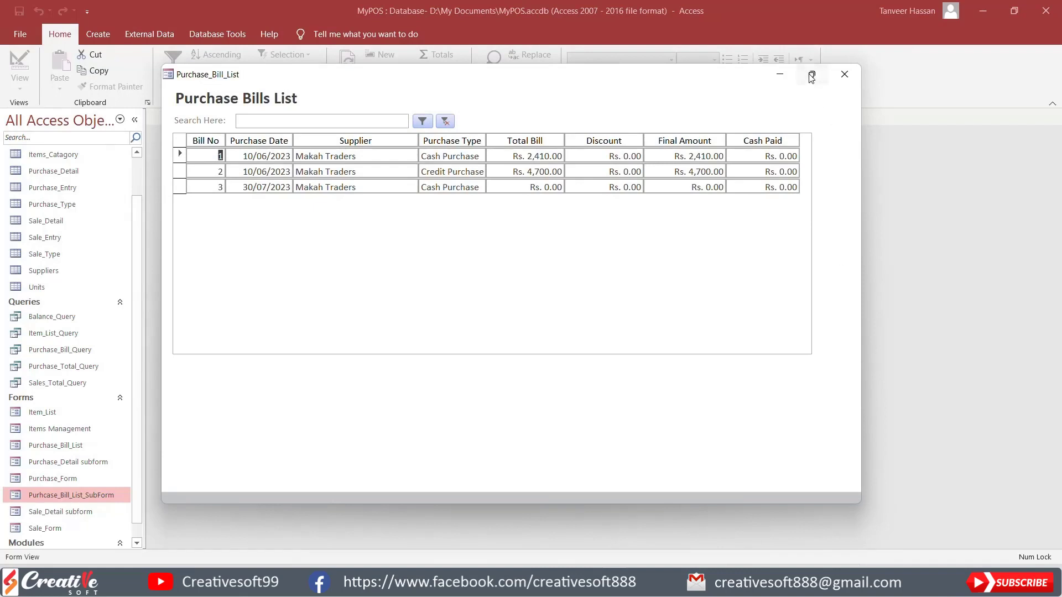
click(811, 76)
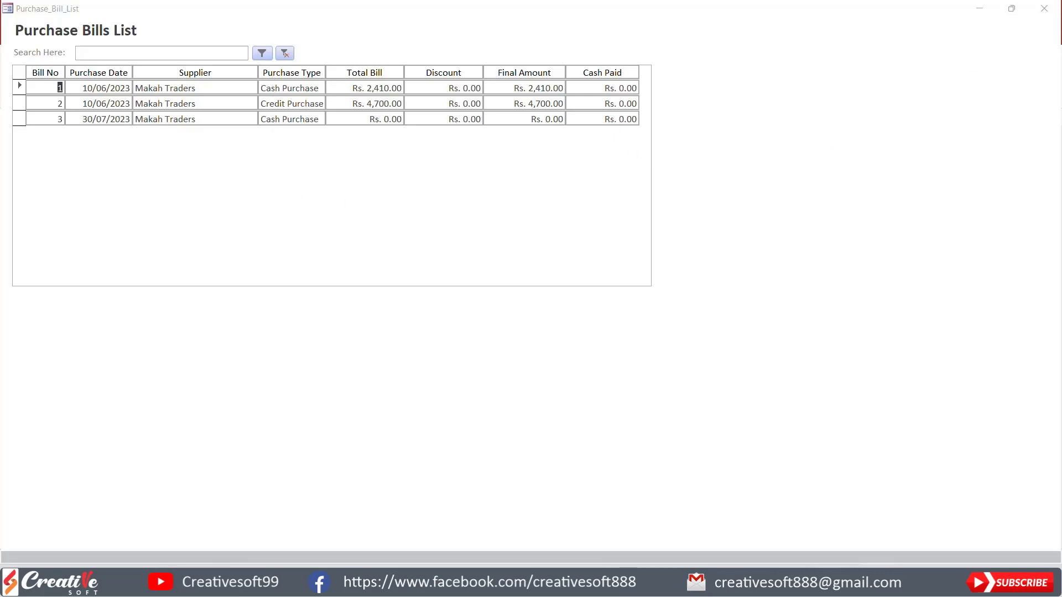
right_click(732, 89)
click(776, 127)
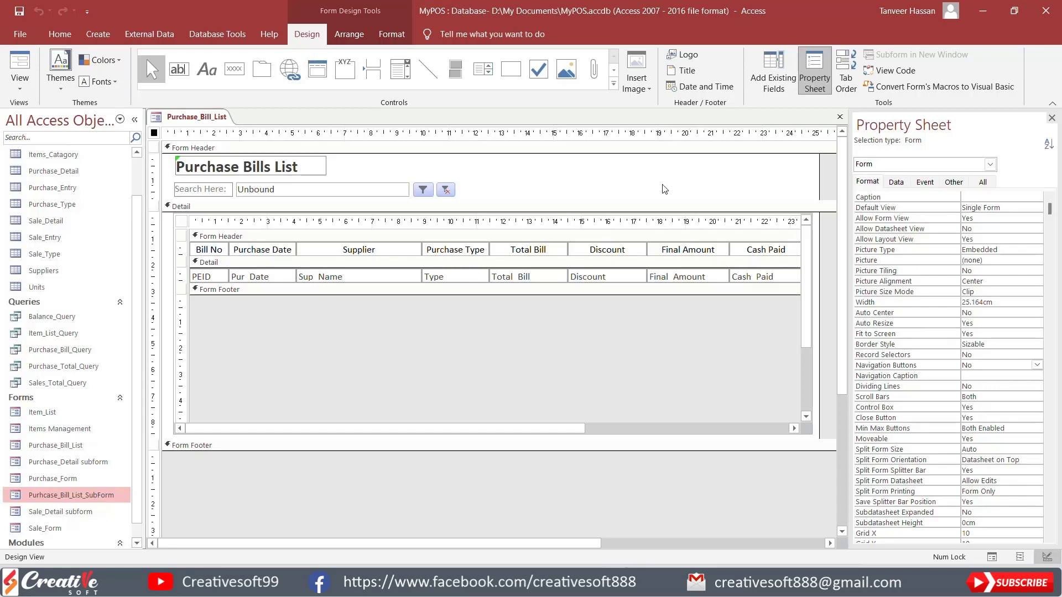
Step: Compare the data in the Purchase_Entry table with Purchase_Bill_Query, leaving only the query open beside the form
click(315, 191)
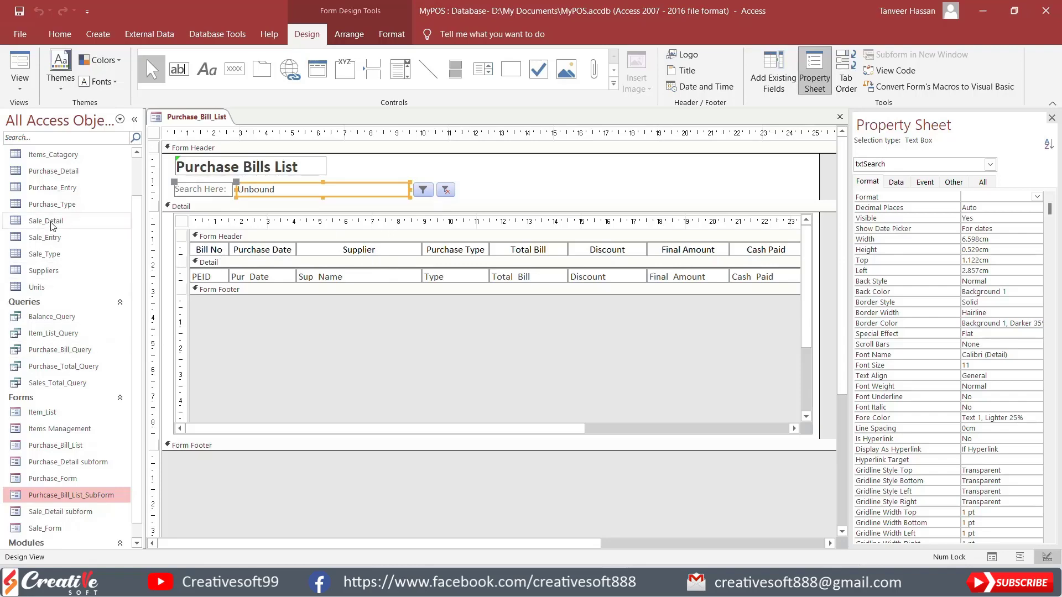
double_click(55, 189)
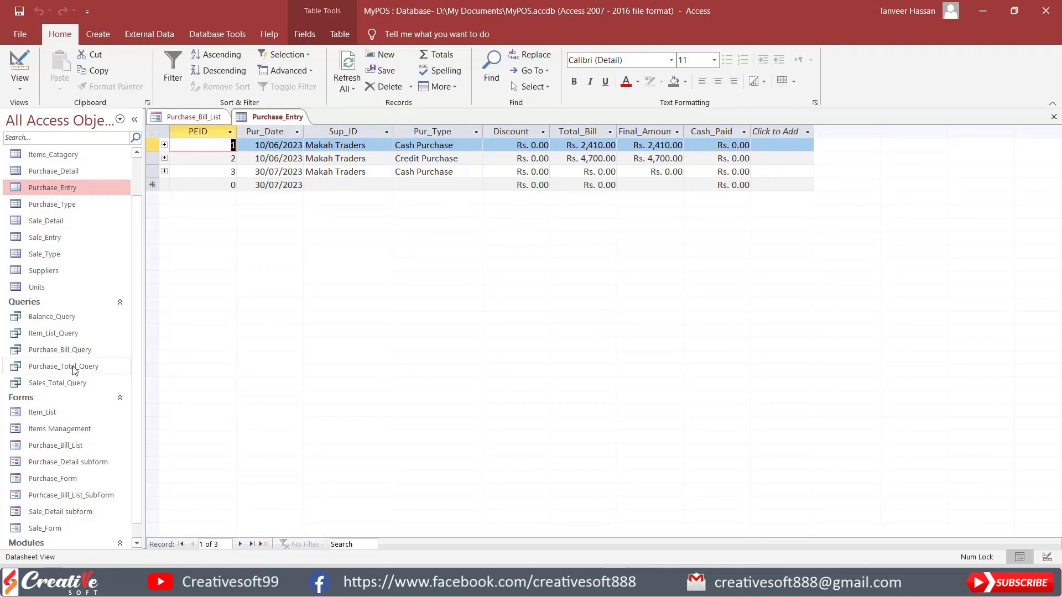
double_click(77, 350)
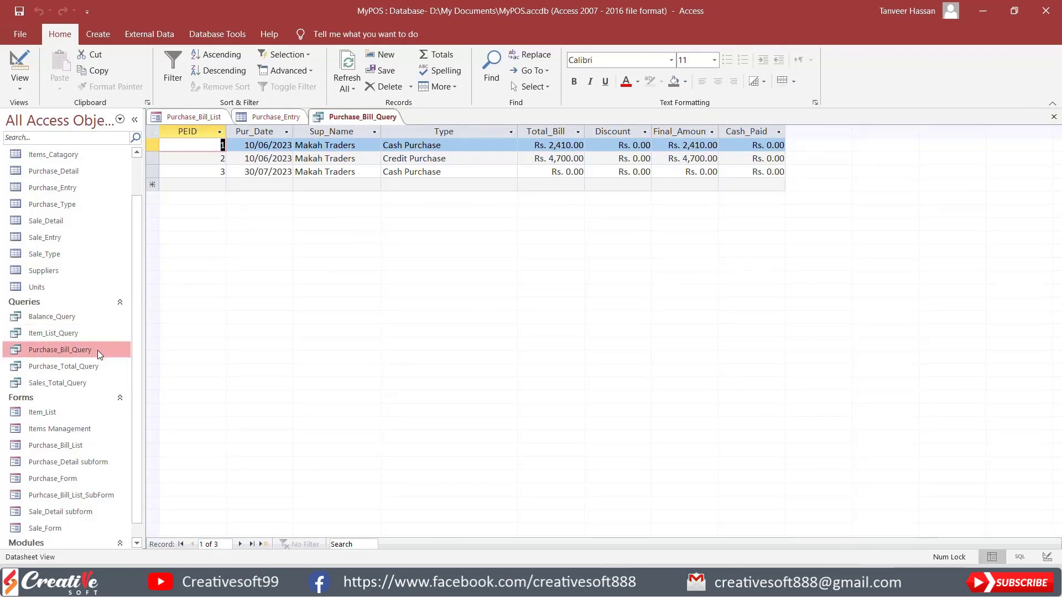
click(288, 117)
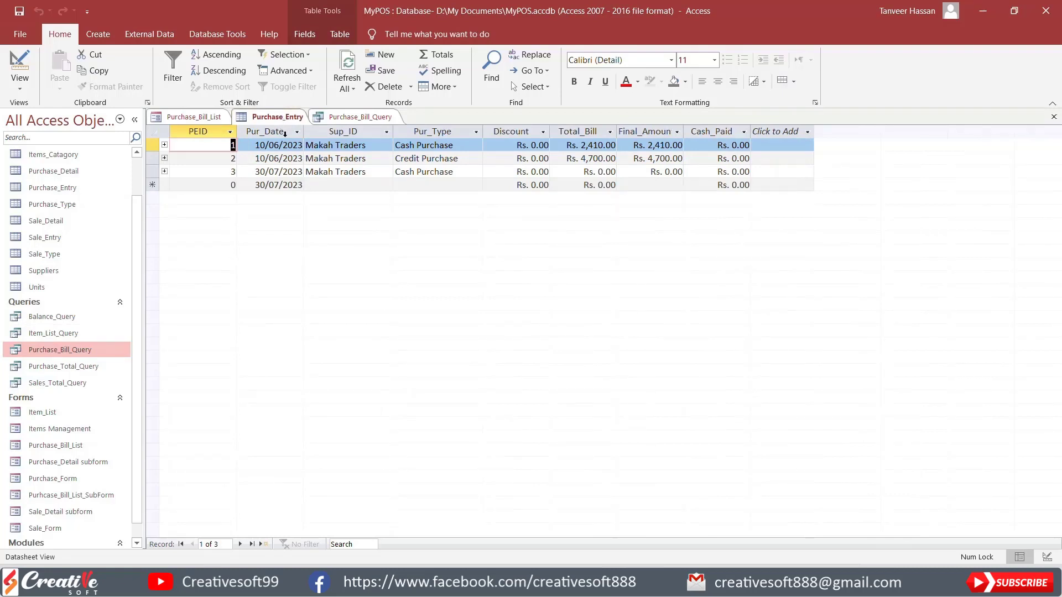
click(1053, 117)
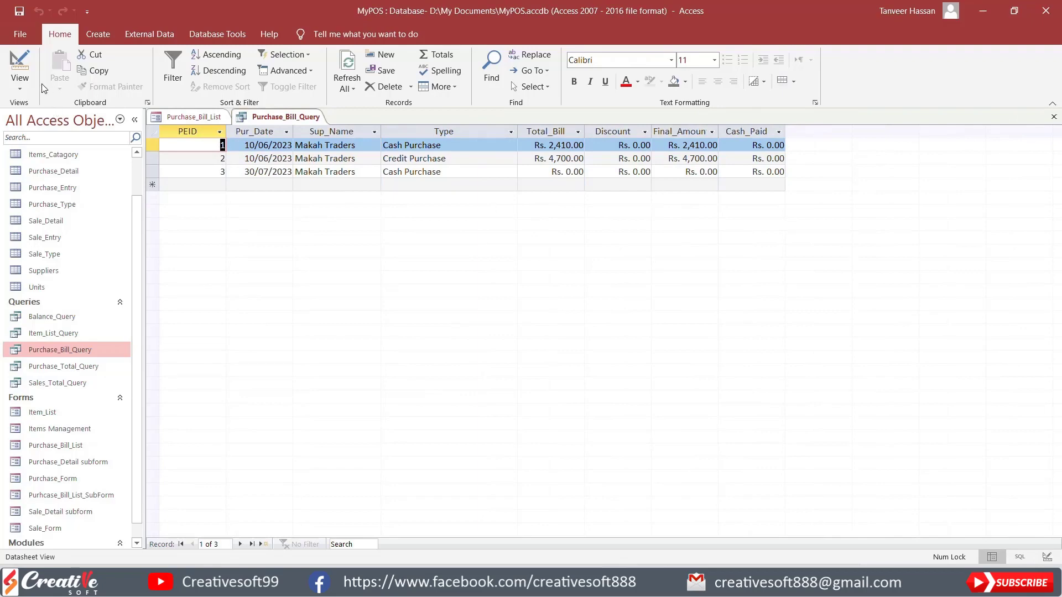
Step: Open Purchase_Bill_Query in Design view and start a calculated field named Search in the empty column after Cash_Paid
click(20, 69)
drag(525, 378, 531, 313)
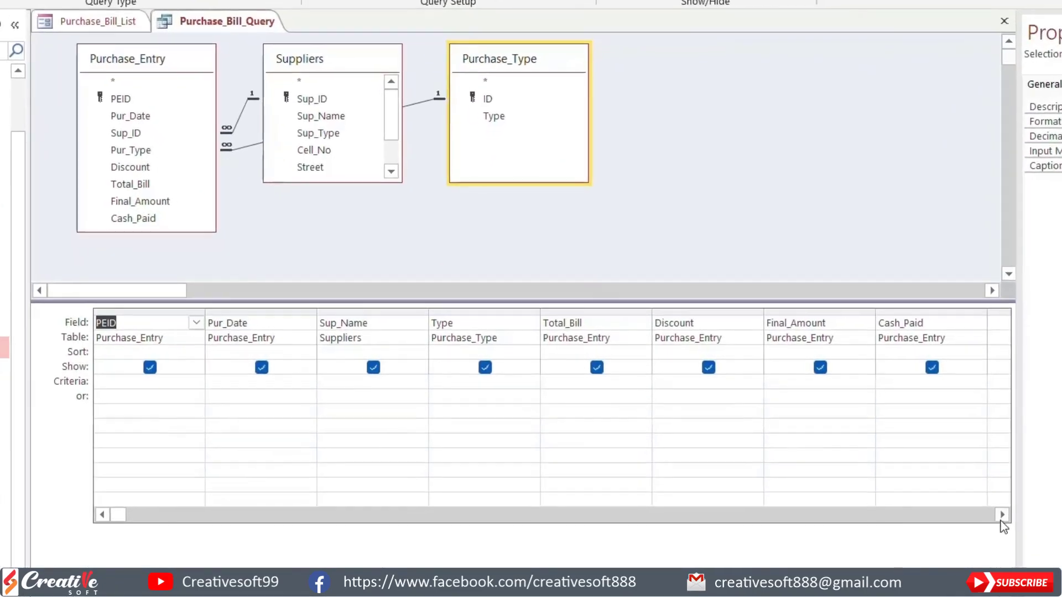
click(837, 468)
click(837, 469)
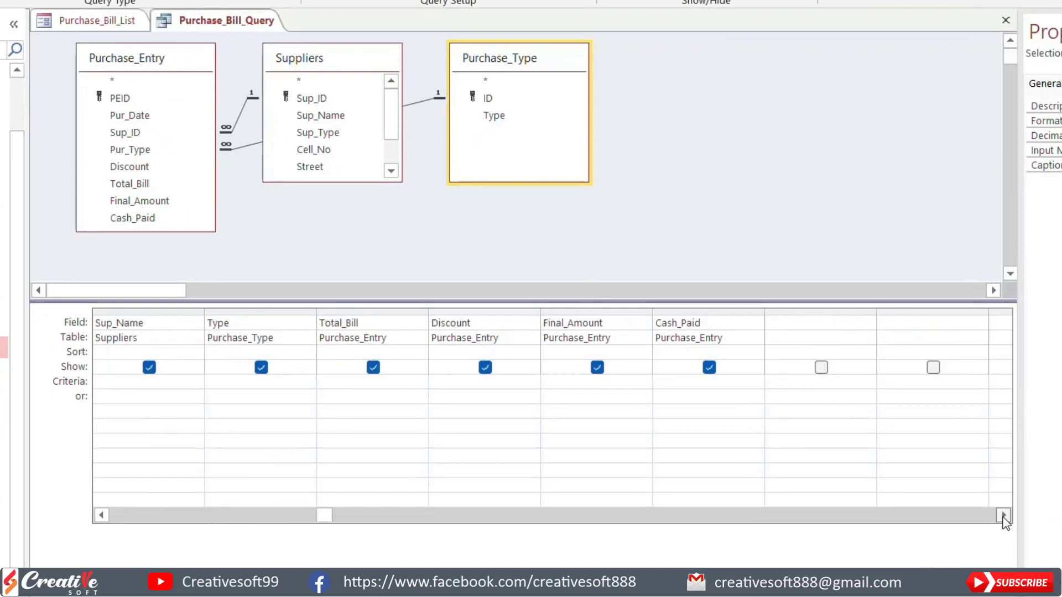
click(102, 517)
click(102, 518)
click(997, 321)
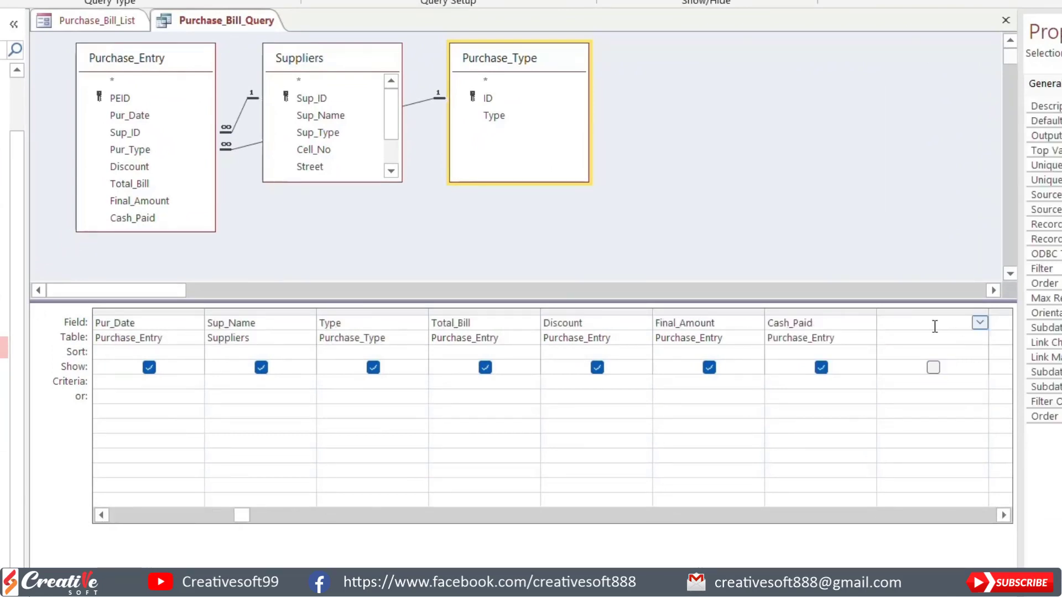
drag(987, 309, 1006, 308)
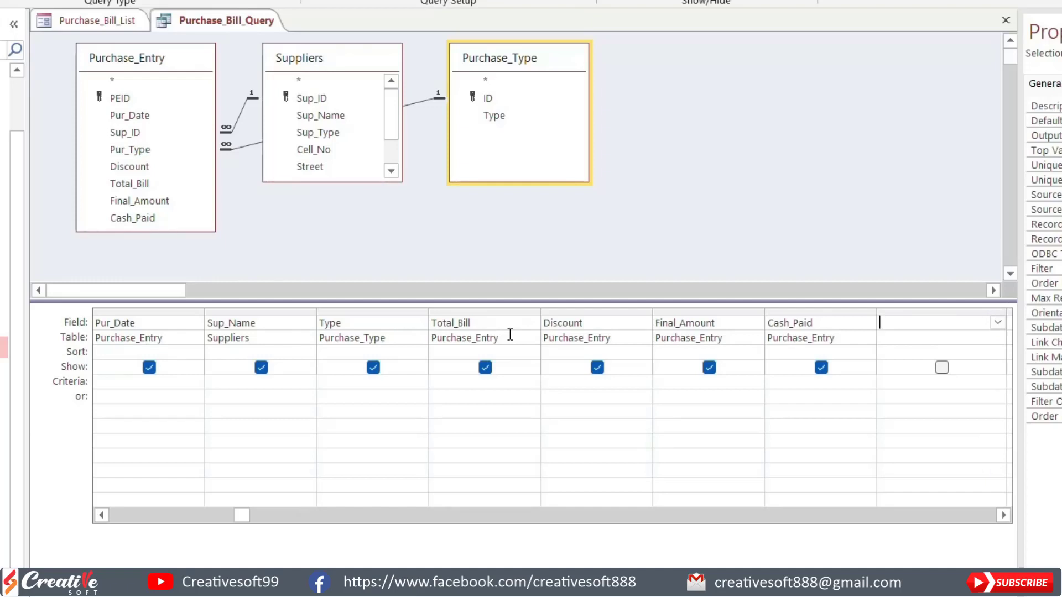
text(Search:)
click(102, 516)
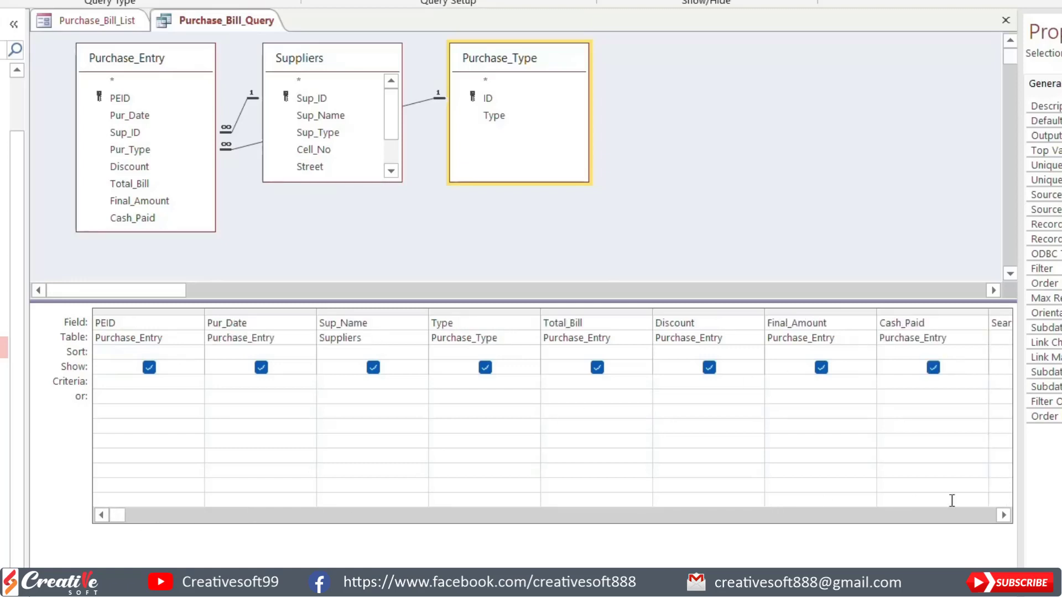
click(1004, 515)
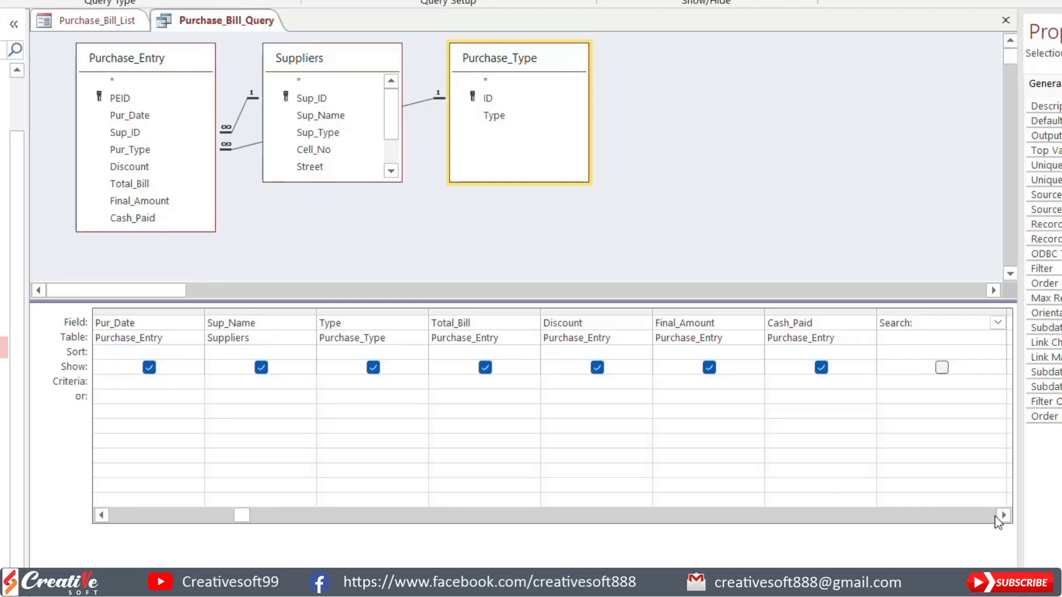
Step: Enter PEID&Pur_Date&Sup_Name as the beginning of the Search field's expression
text(PEID&Pur_Date&Sup_)
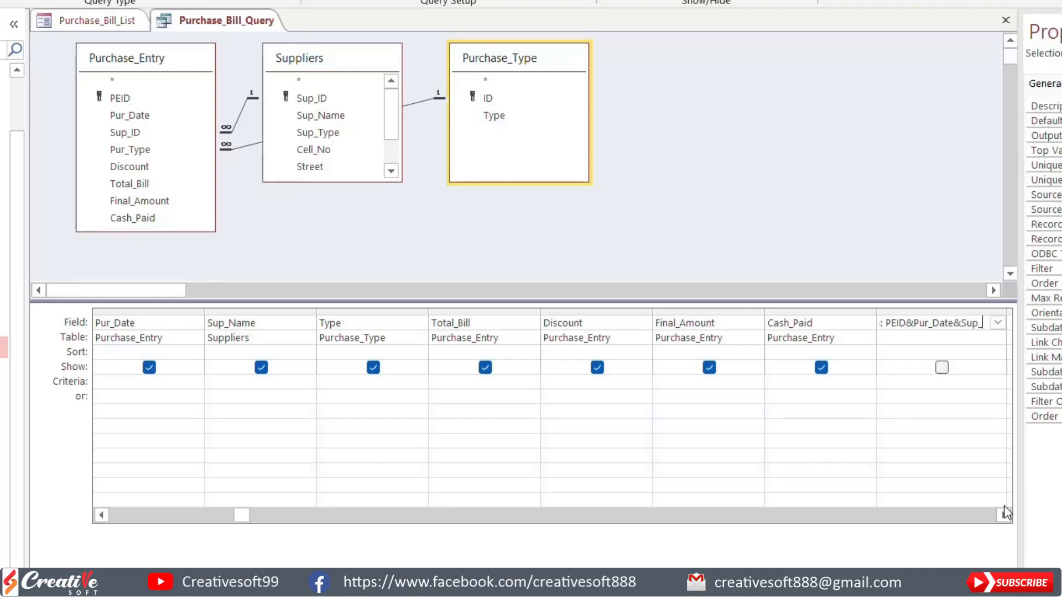
text(Name)
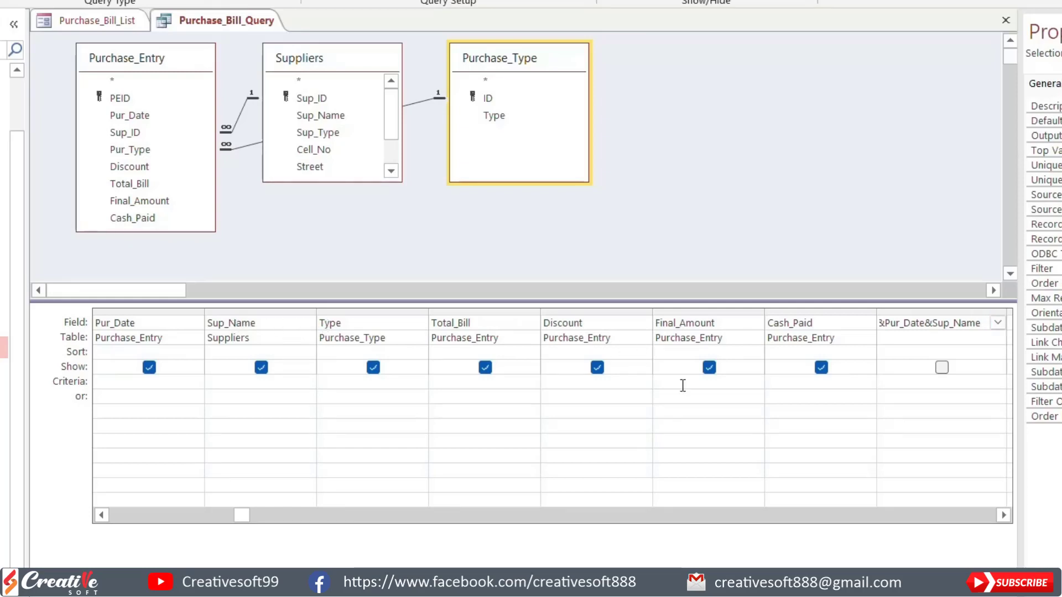
Step: Extend the Search expression with &Type&Total_Bill&Discount&Final_Amount&Cash_Paid
text(&Type&)
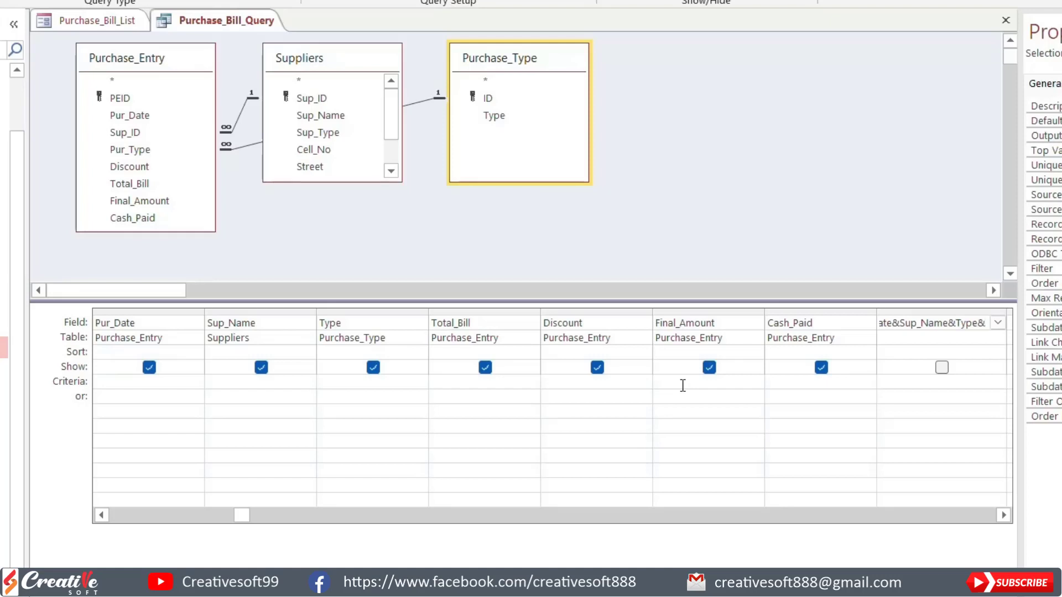
text(Total_)
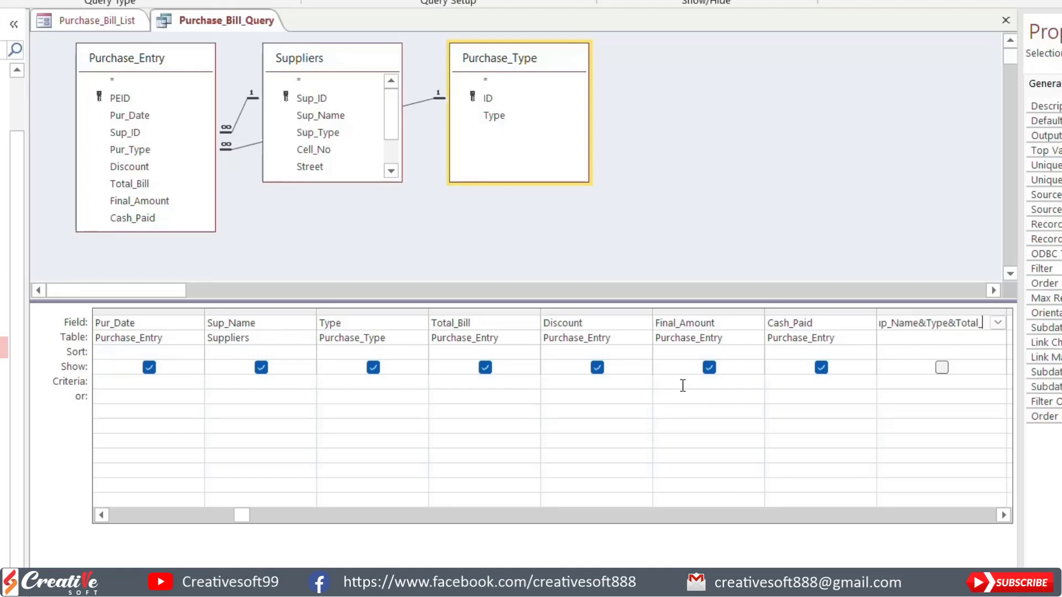
text(Bill&)
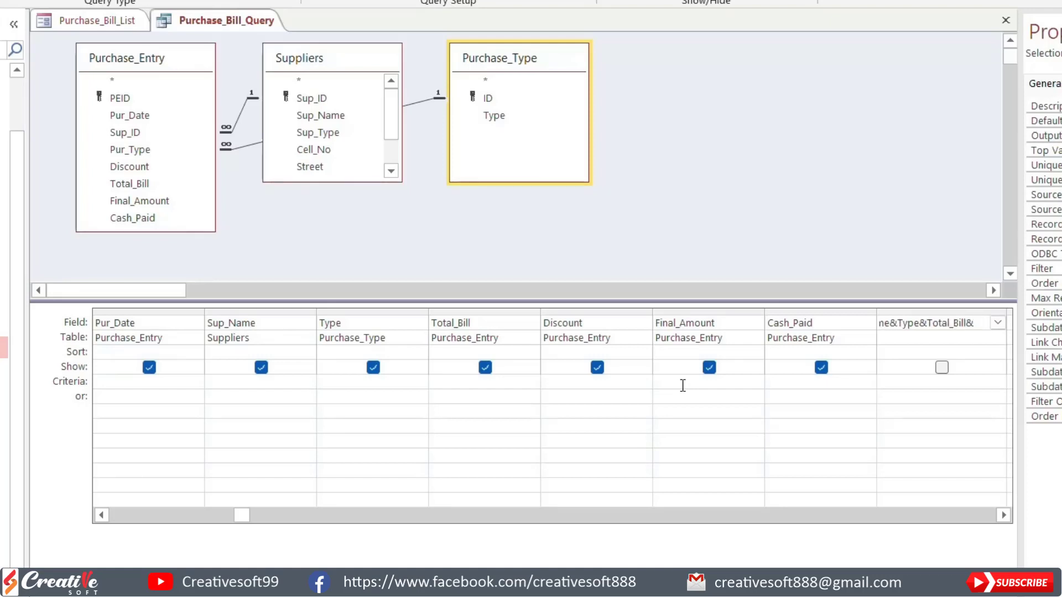
text(Discount&)
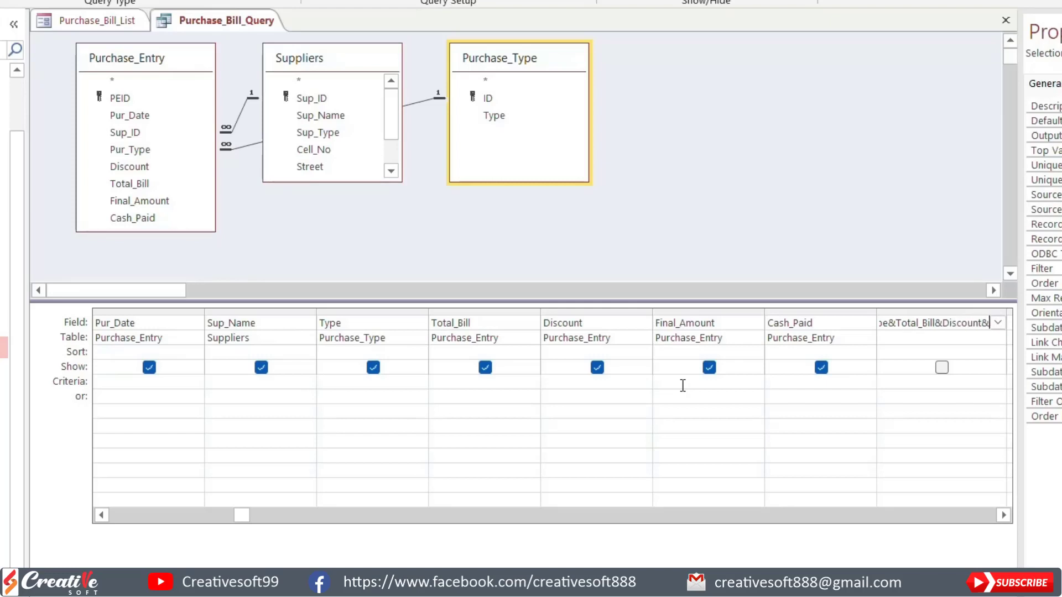
text(Final)
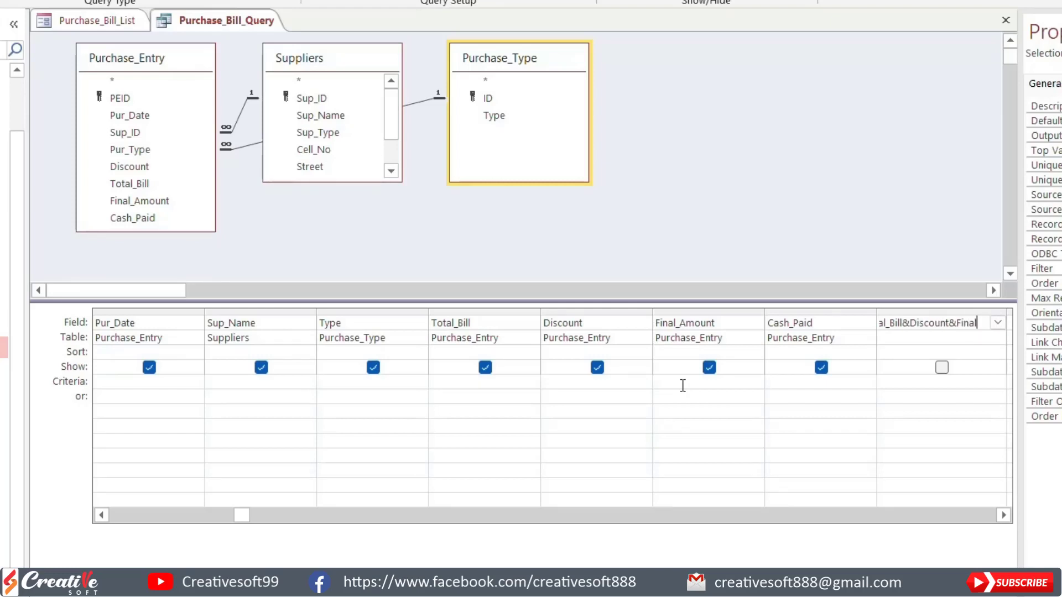
text(_Amount)
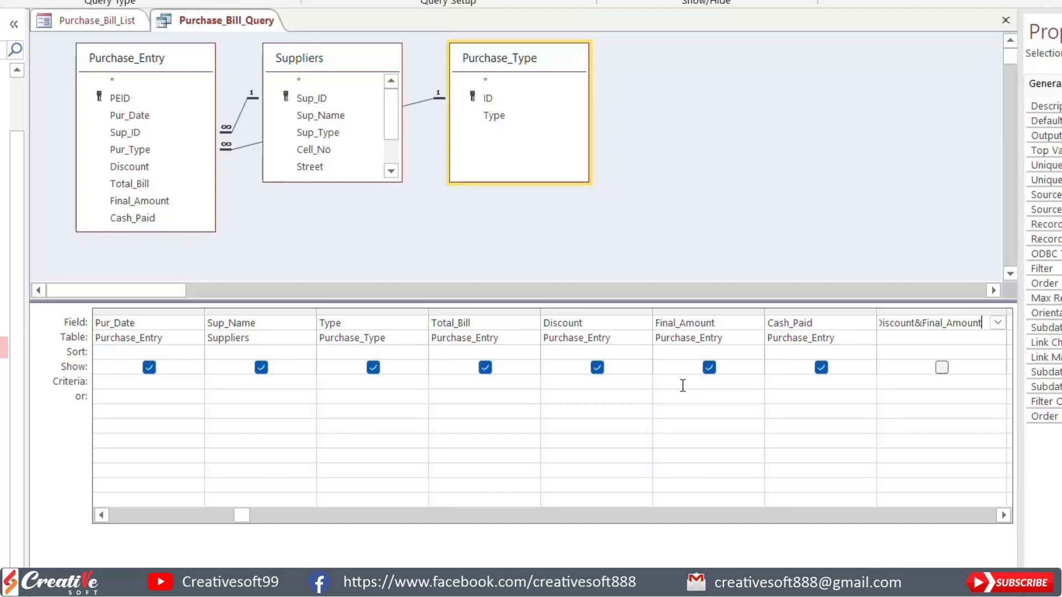
text(C)
key(BackSpace)
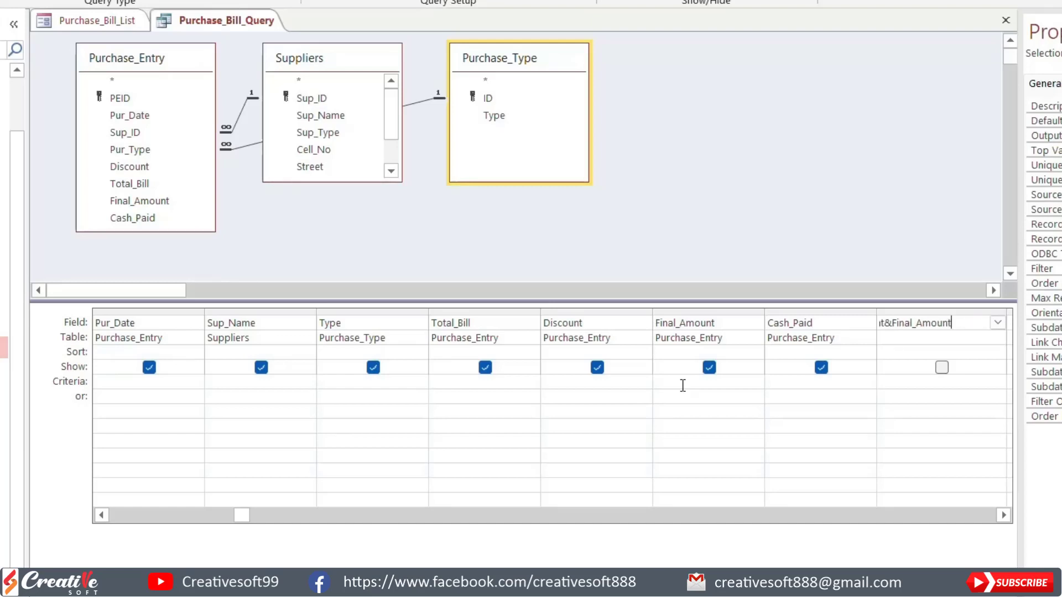
text(Cash_Paid)
Step: Include the Search field in the query's output and widen its column in the results to fit the combined text
click(941, 368)
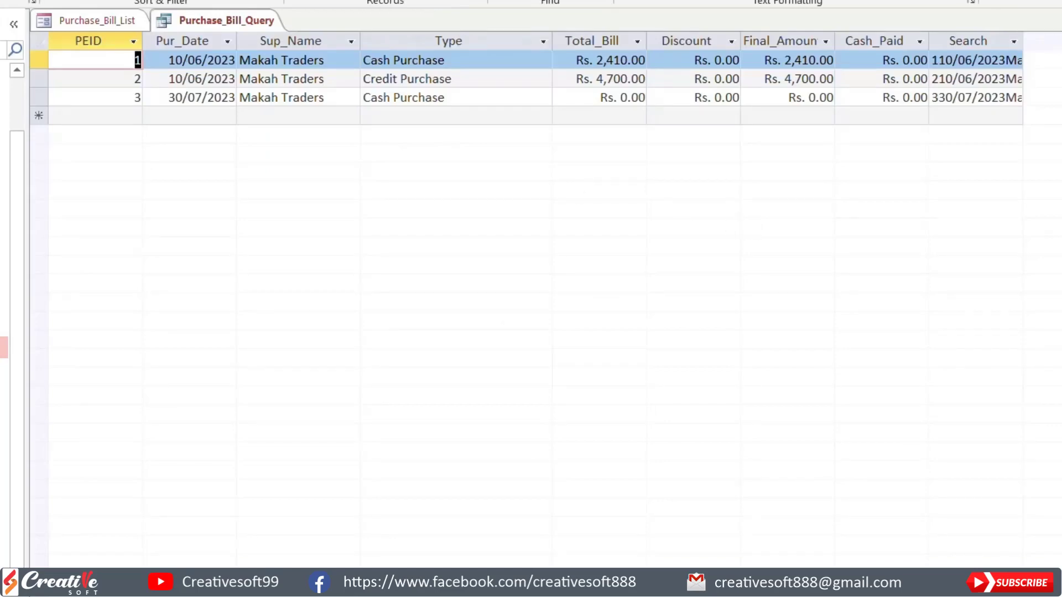
drag(1022, 41, 1041, 132)
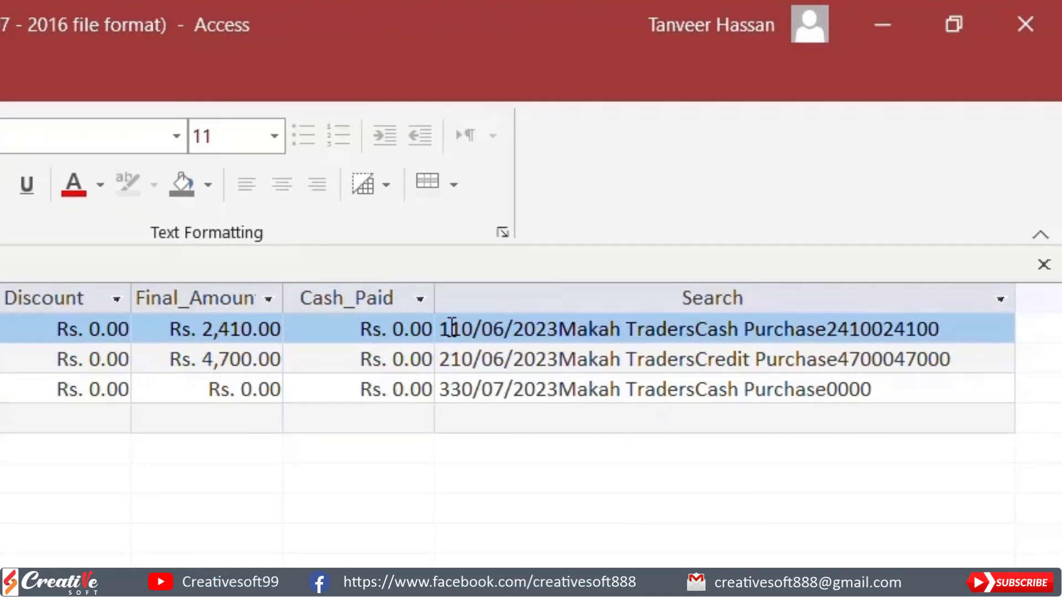
Step: Check the first record's combined Search value, and close Purchase_Bill_Query, saving its changes
click(443, 329)
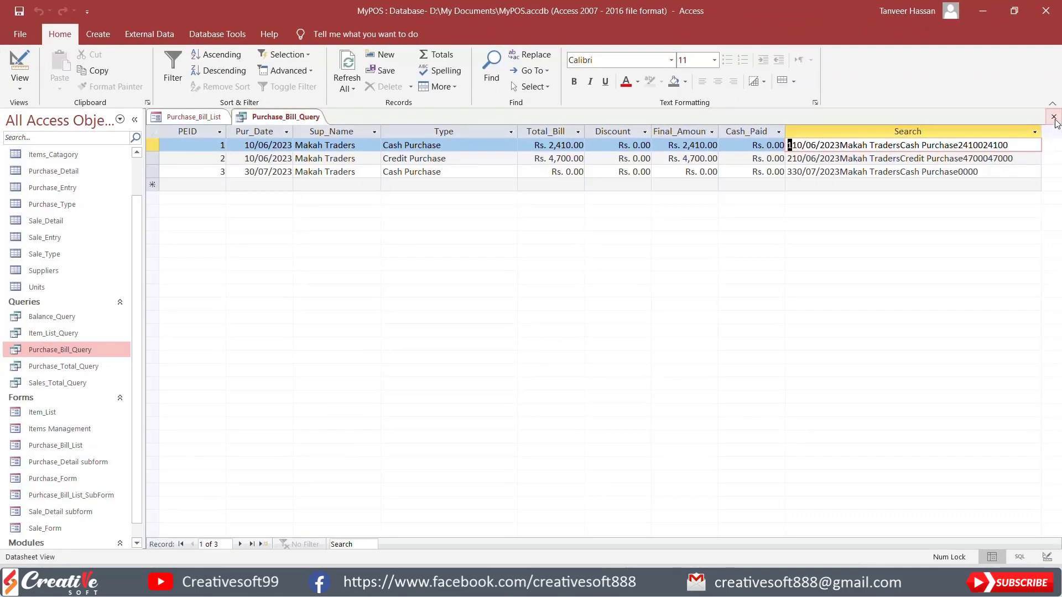
click(1054, 116)
click(481, 330)
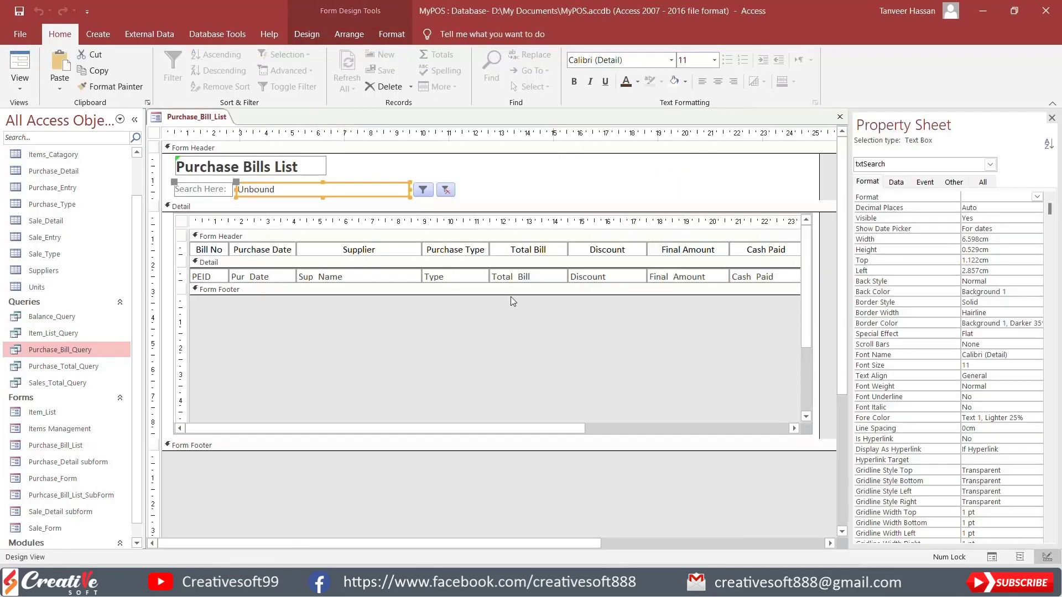
Step: Start building an On Click event for the CmdSearch filter button in the Purchase_Bill_List form header
click(423, 189)
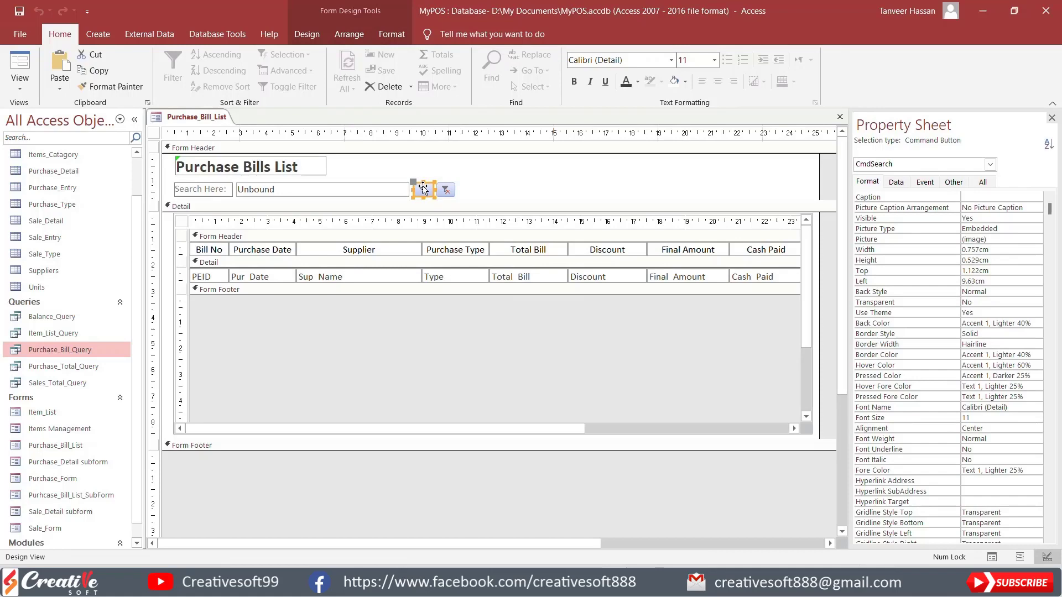
click(201, 220)
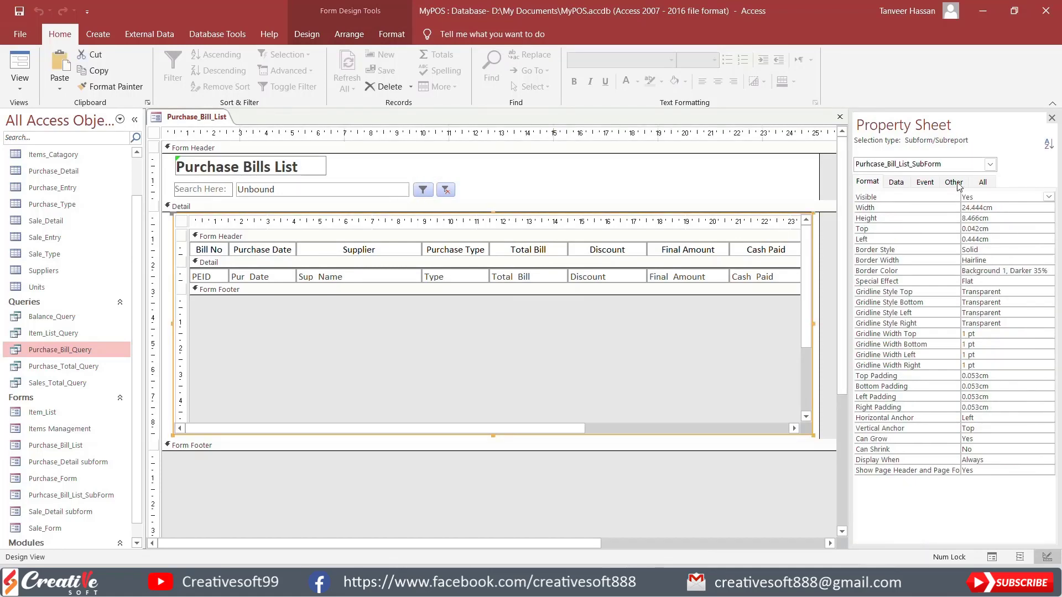
click(422, 190)
click(927, 185)
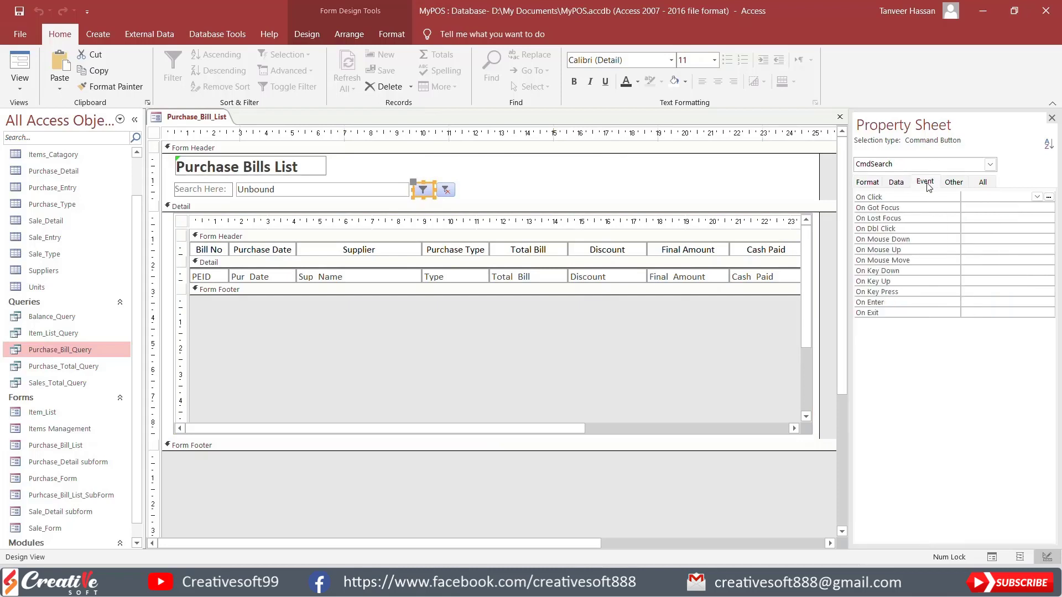
click(1049, 198)
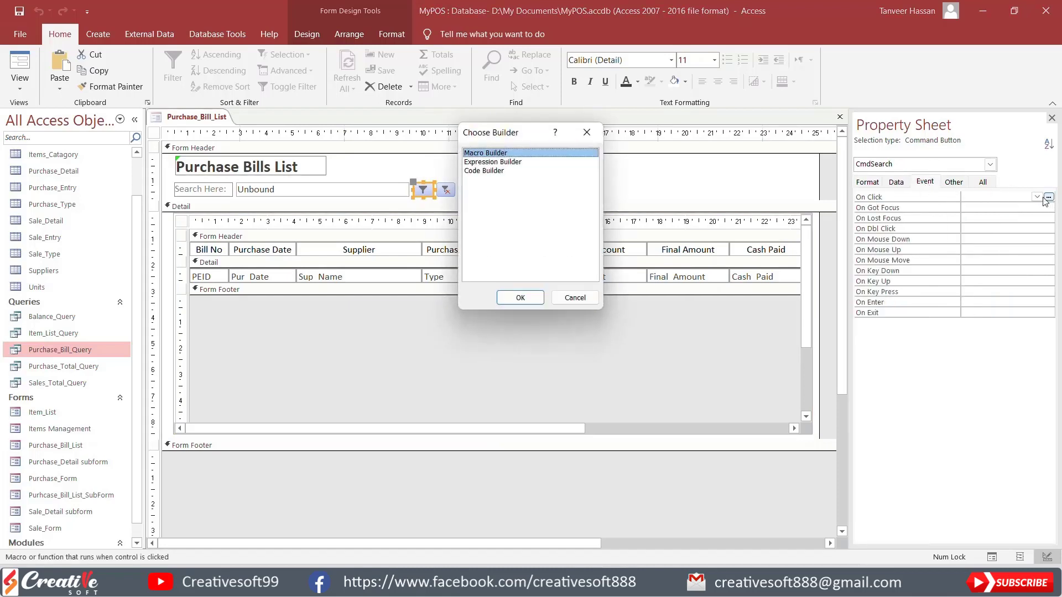